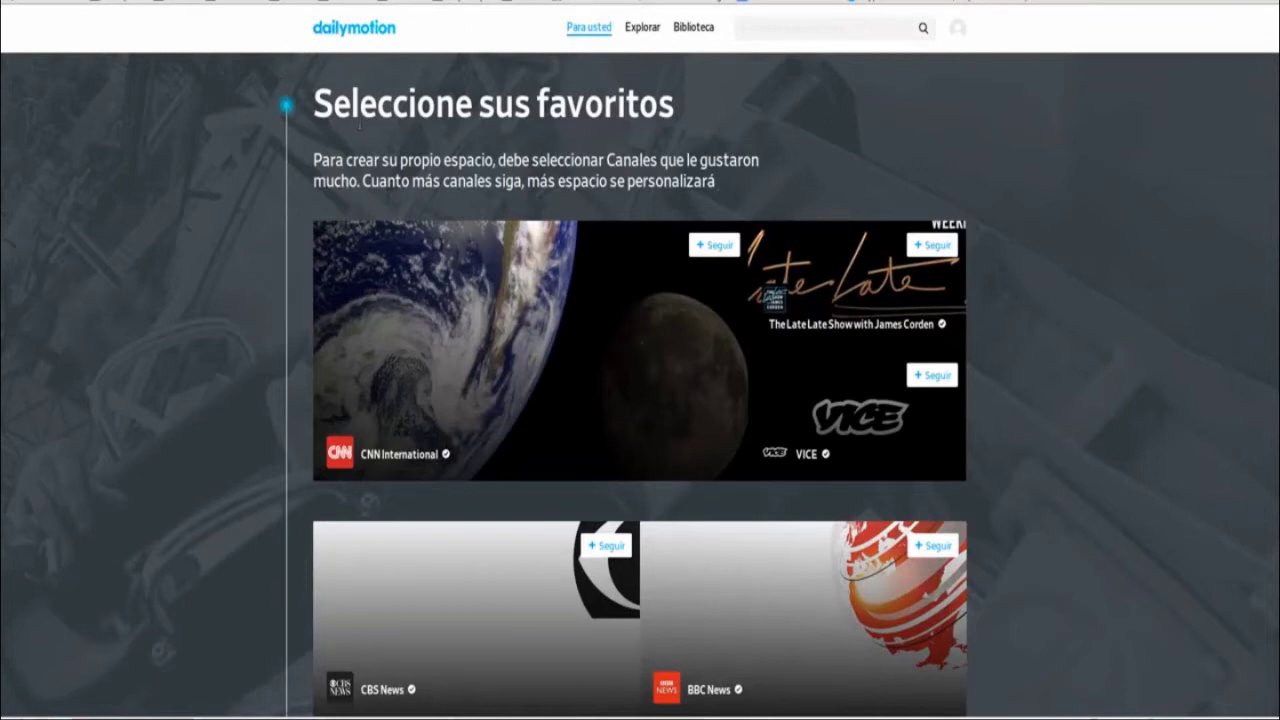
Open the Asociarse partner page from the site footer and start the application to become a partner.
{"action": "scroll", "coordinate": [984, 165], "scroll_direction": "down", "scroll_amount": 5}
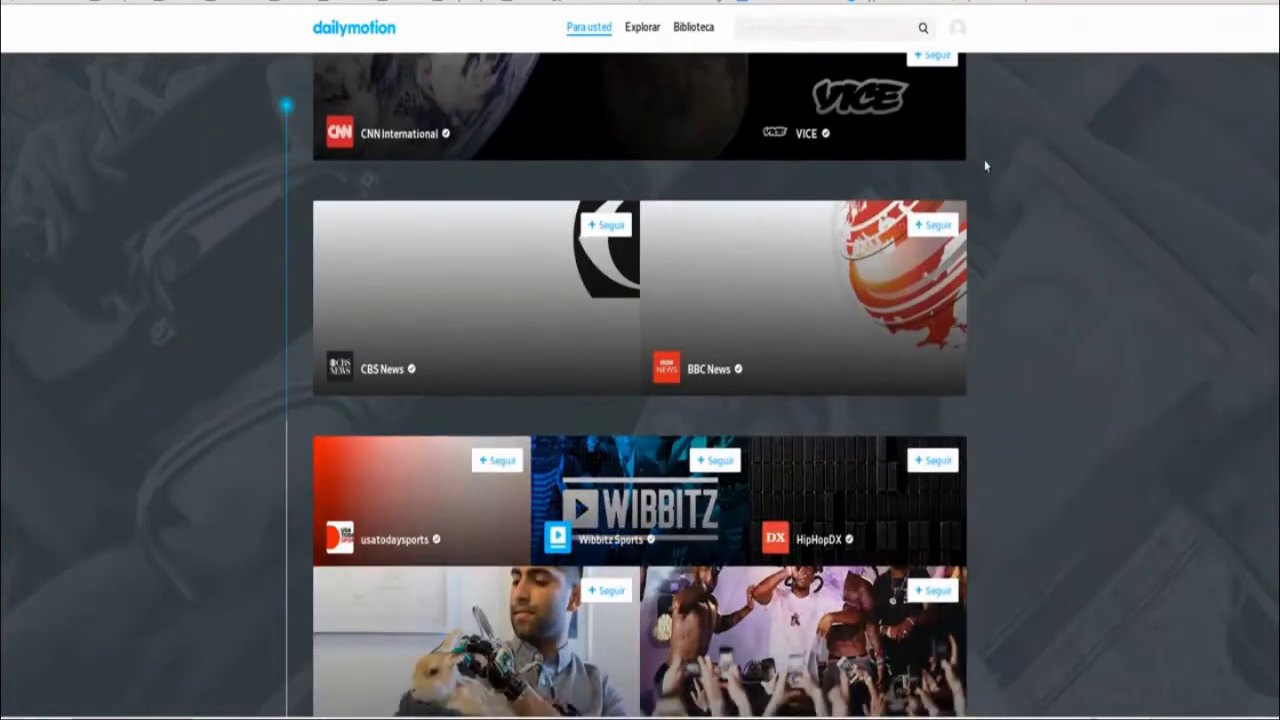
{"action": "scroll", "coordinate": [984, 165], "scroll_direction": "down", "scroll_amount": 3}
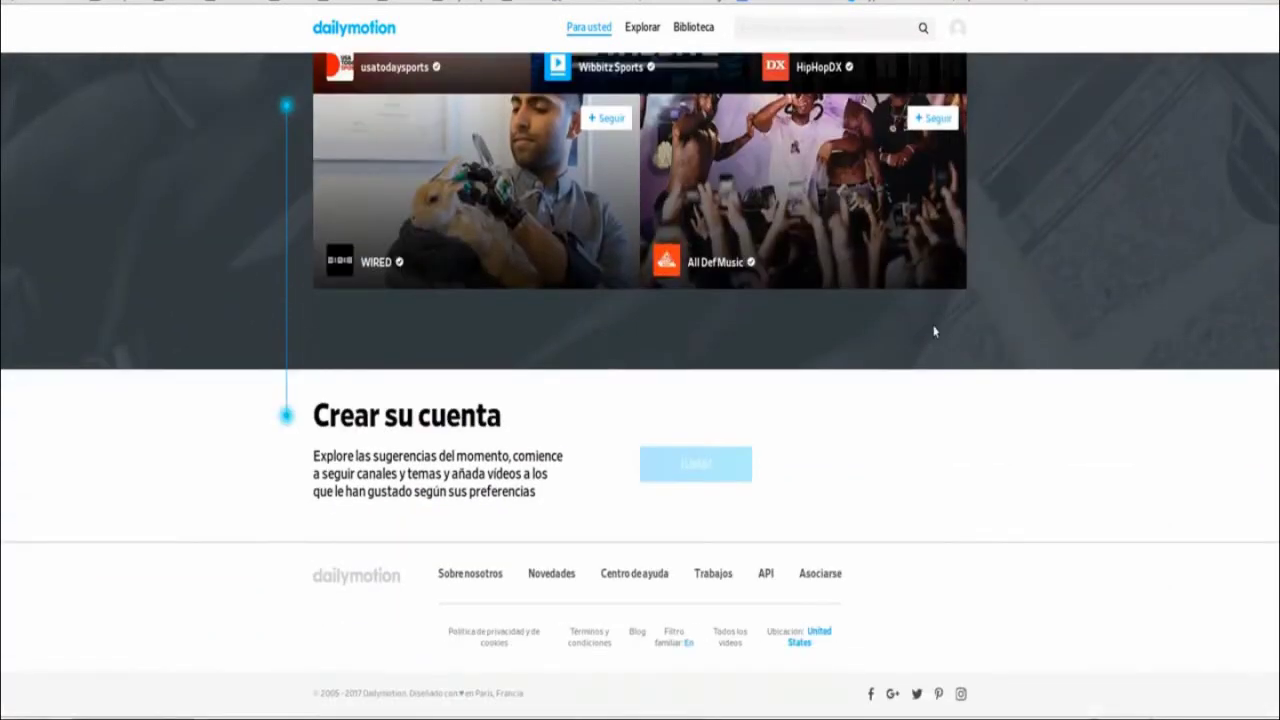
{"action": "left_click", "coordinate": [819, 574]}
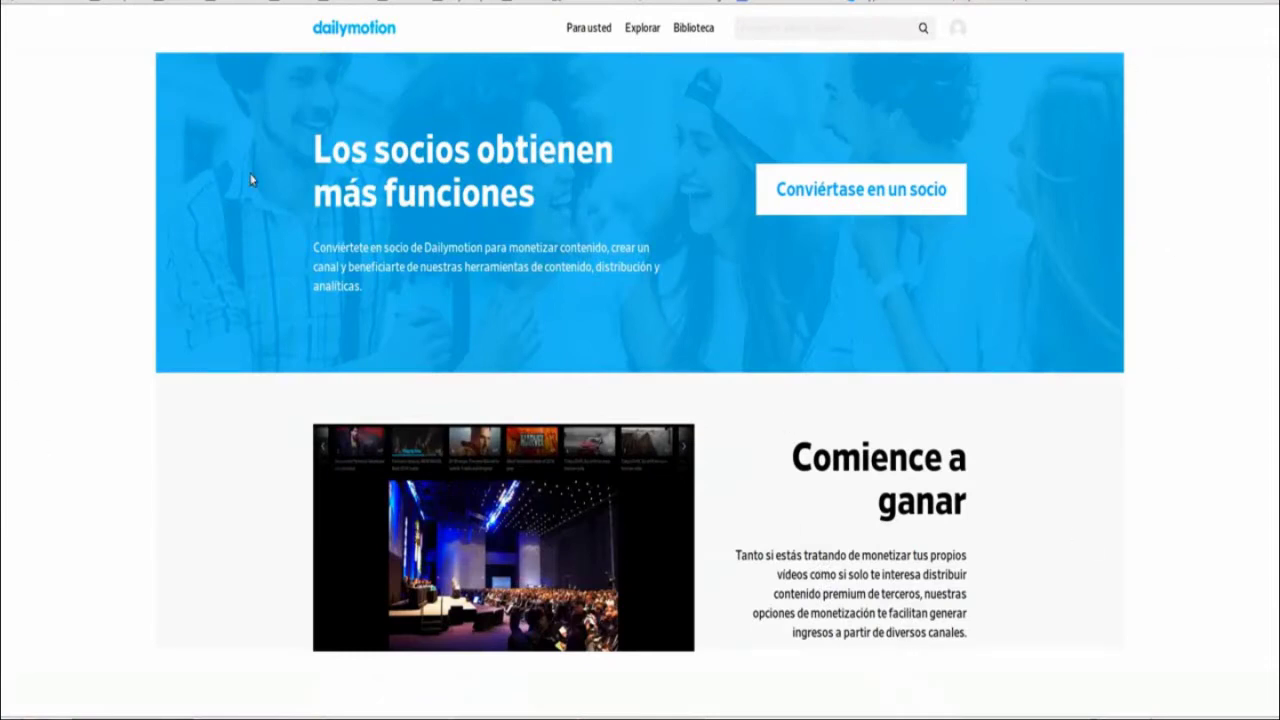
{"action": "left_click", "coordinate": [869, 194]}
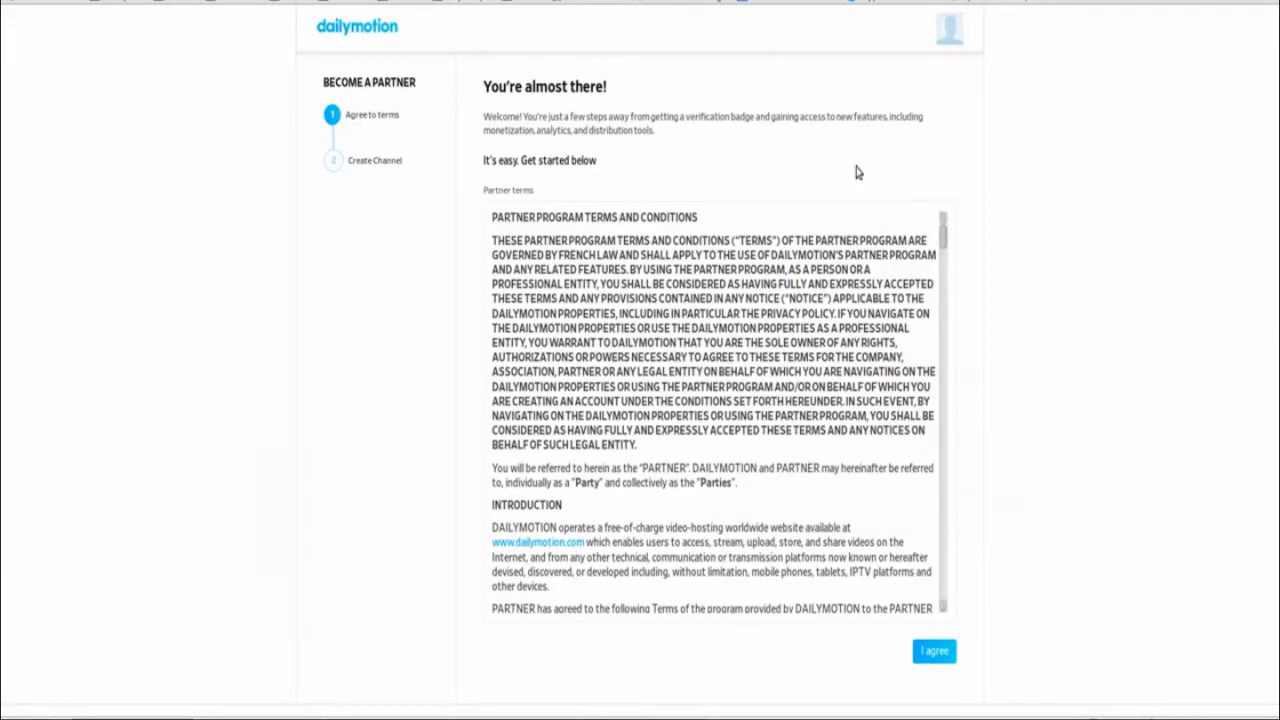
Agree to the Partner Program terms and conditions to proceed to channel creation.
{"action": "scroll", "coordinate": [1034, 360], "scroll_direction": "down", "scroll_amount": 3}
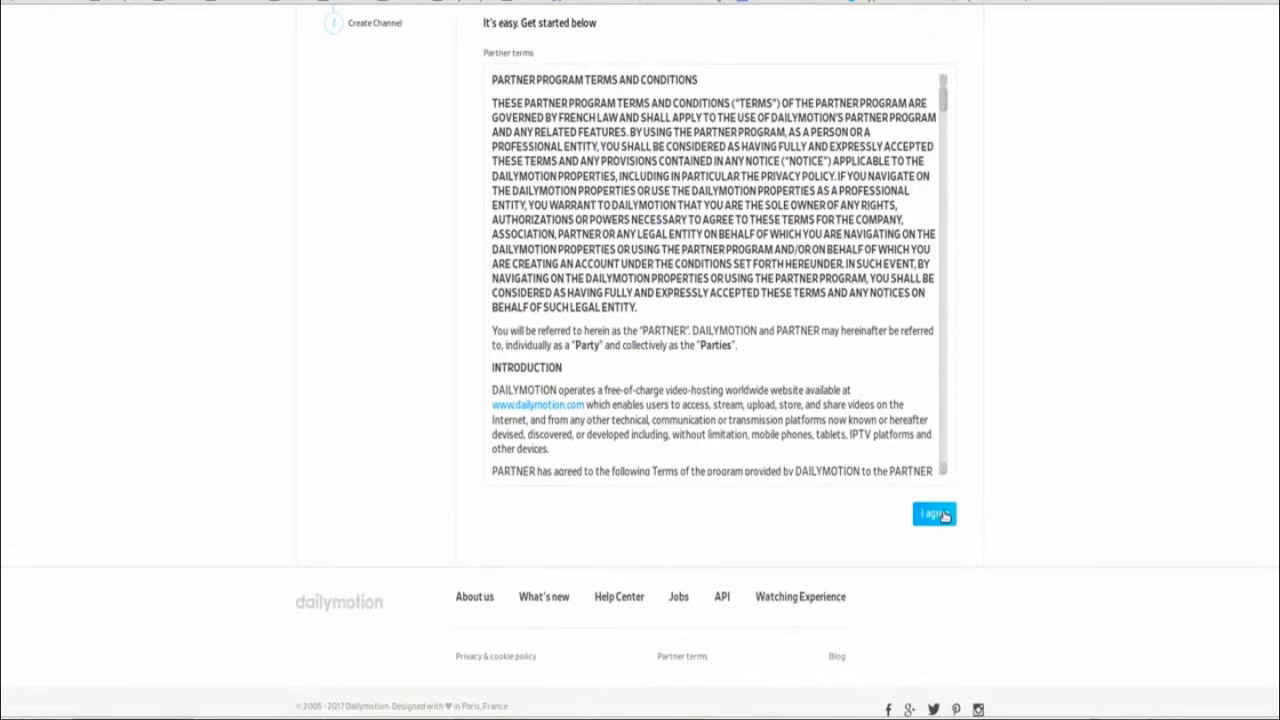
{"action": "left_click", "coordinate": [940, 516]}
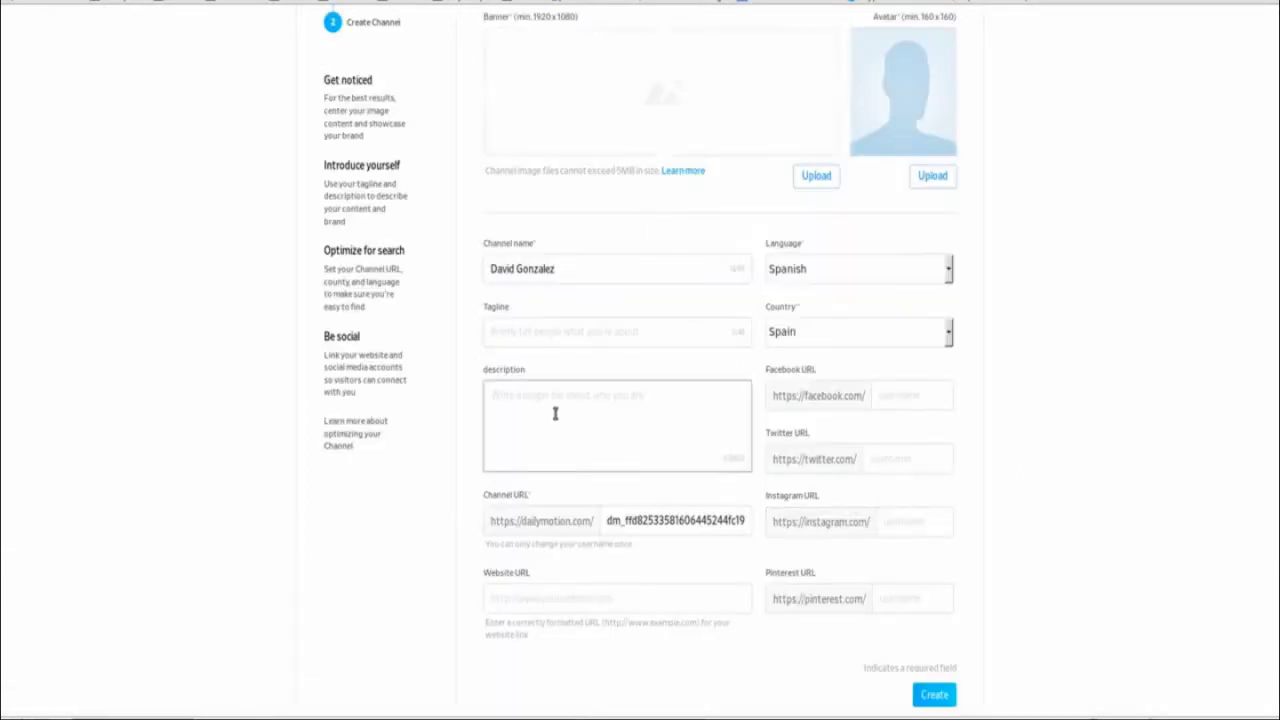
Examine the Create Channel form's fields and the minimum size required for the banner image.
{"action": "scroll", "coordinate": [554, 412], "scroll_direction": "up", "scroll_amount": 3}
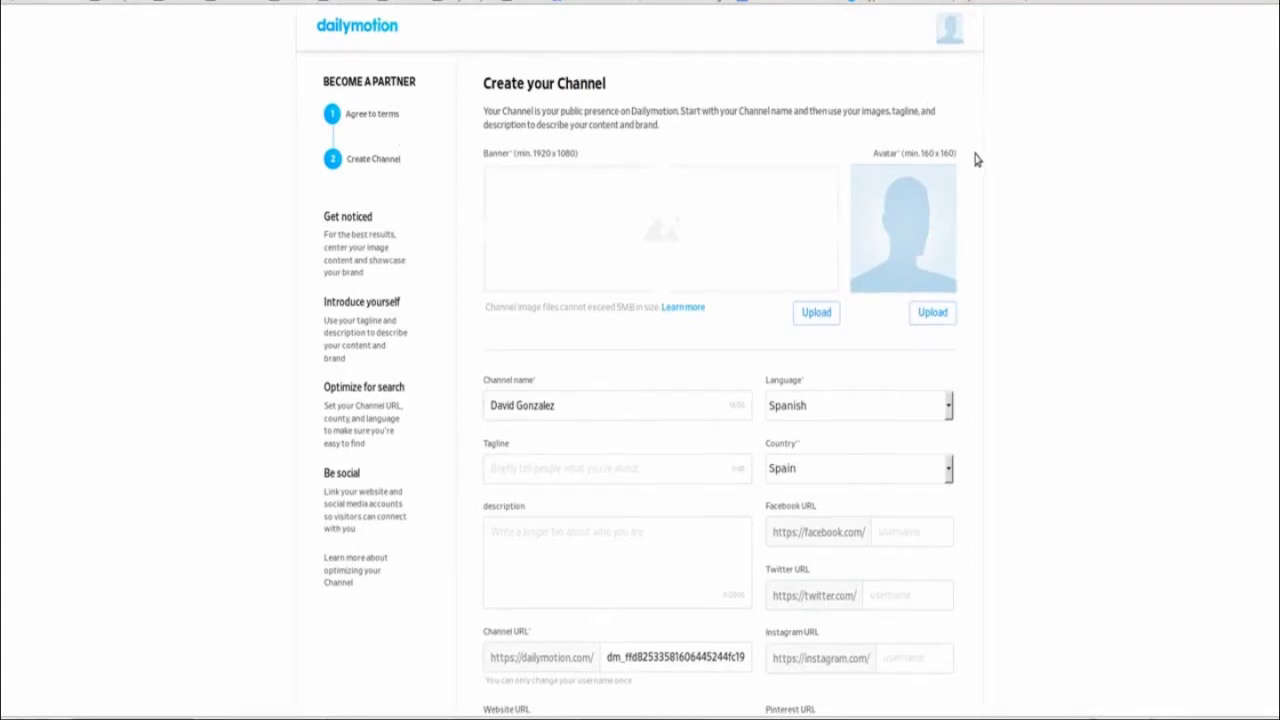
{"action": "scroll", "coordinate": [976, 158], "scroll_direction": "down", "scroll_amount": 5}
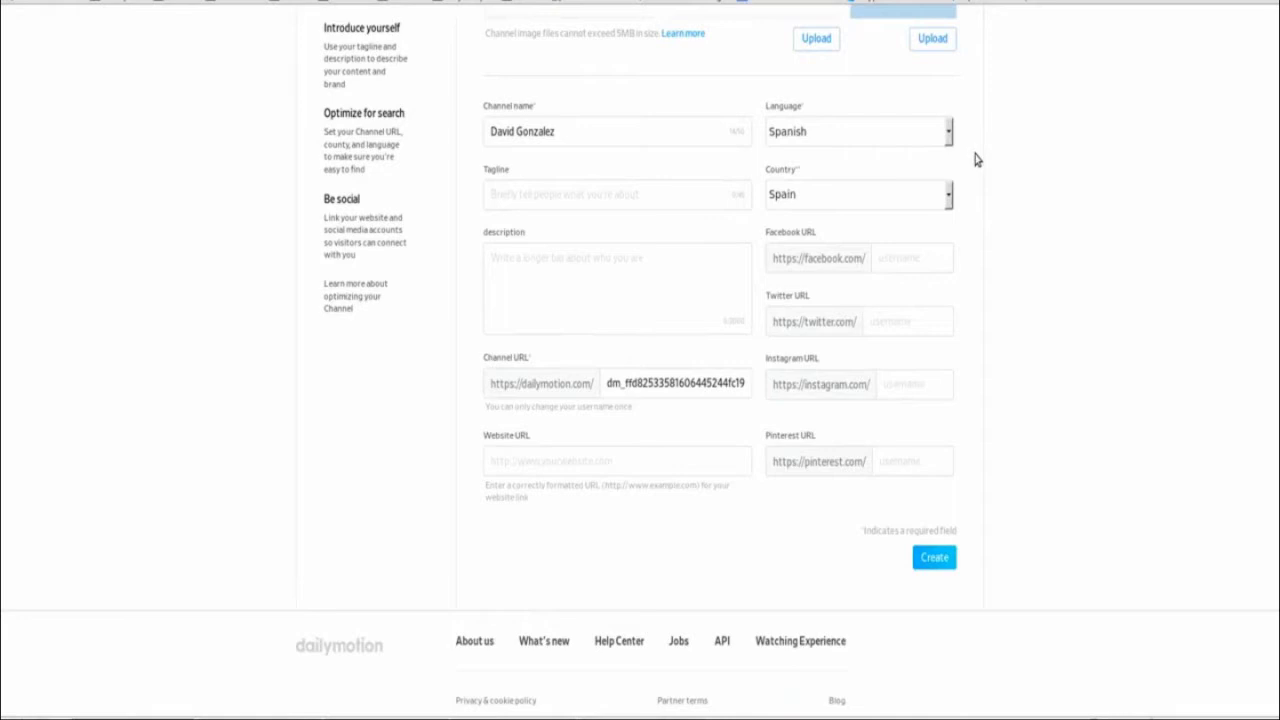
{"action": "scroll", "coordinate": [976, 158], "scroll_direction": "down", "scroll_amount": 2}
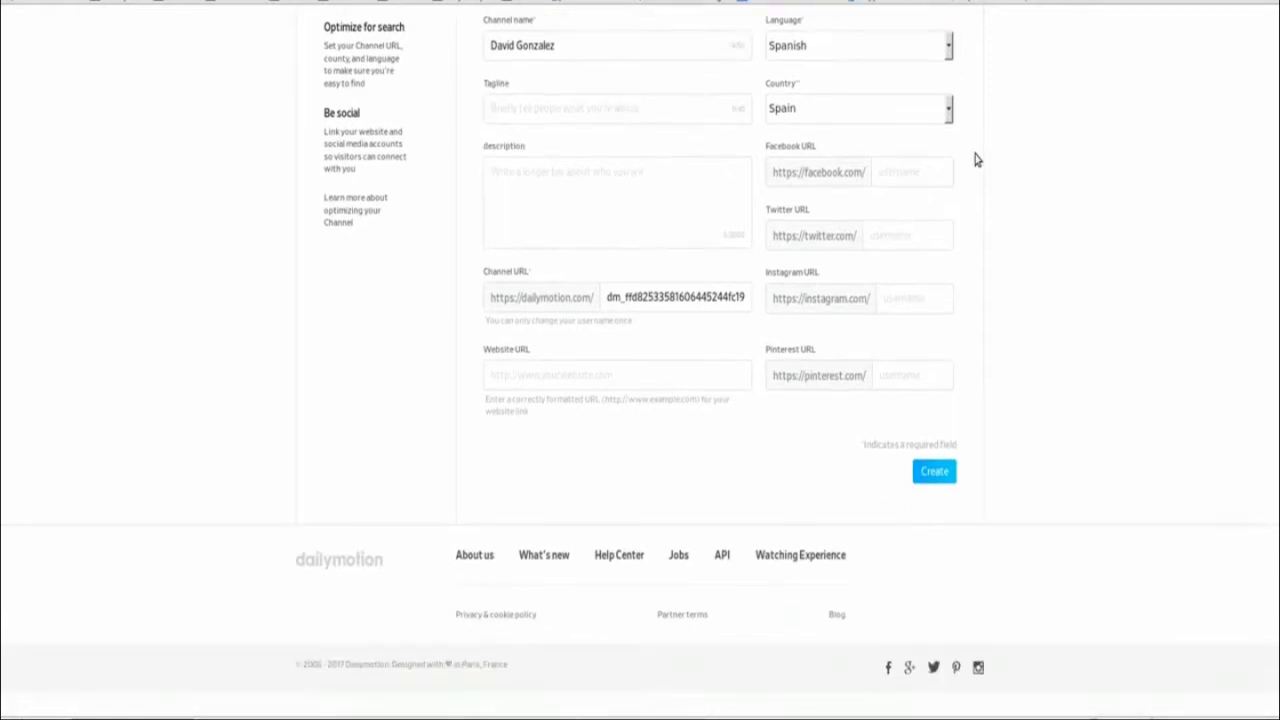
{"action": "scroll", "coordinate": [830, 431], "scroll_direction": "up", "scroll_amount": 6}
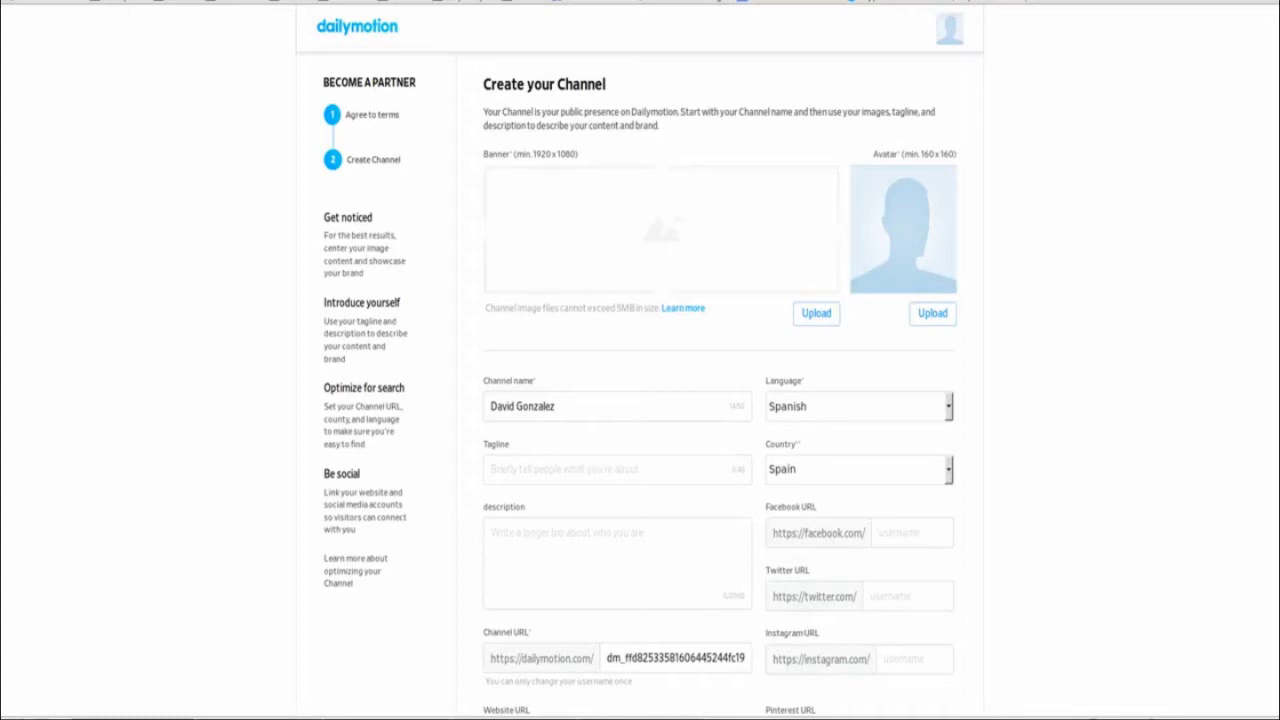
{"action": "left_click", "coordinate": [994, 652]}
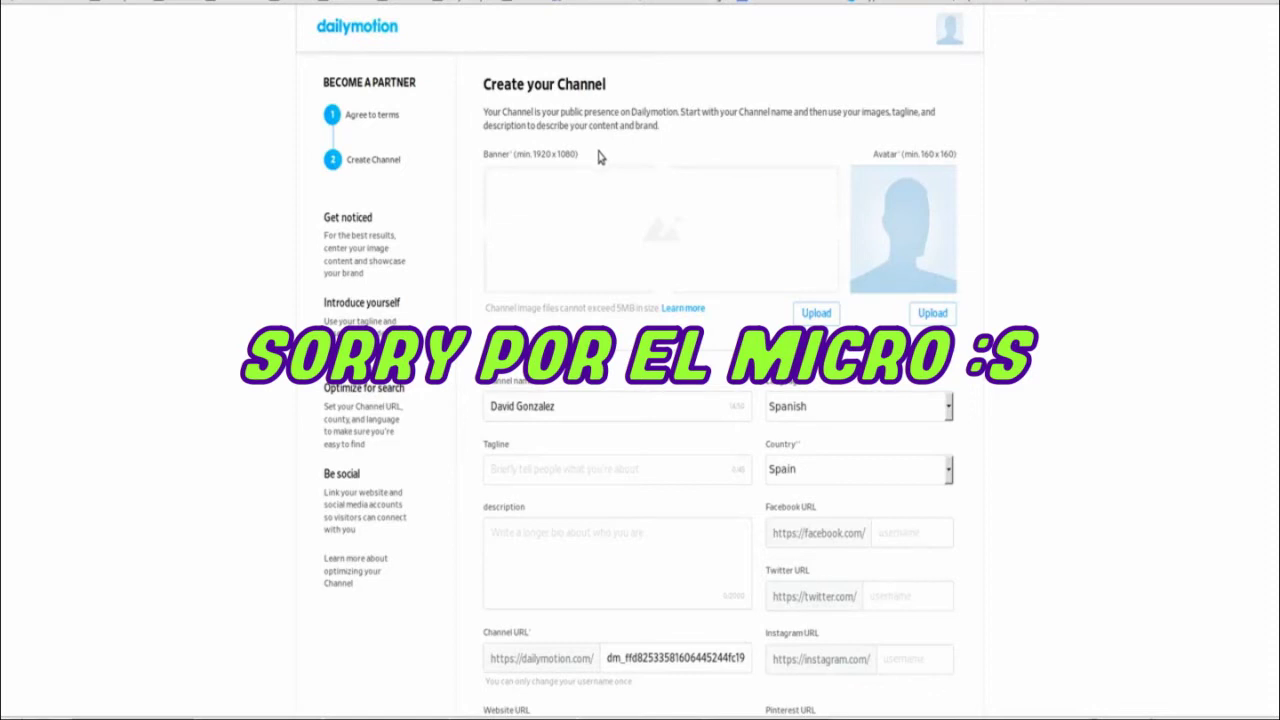
{"action": "left_click_drag", "start_coordinate": [583, 160], "coordinate": [469, 166]}
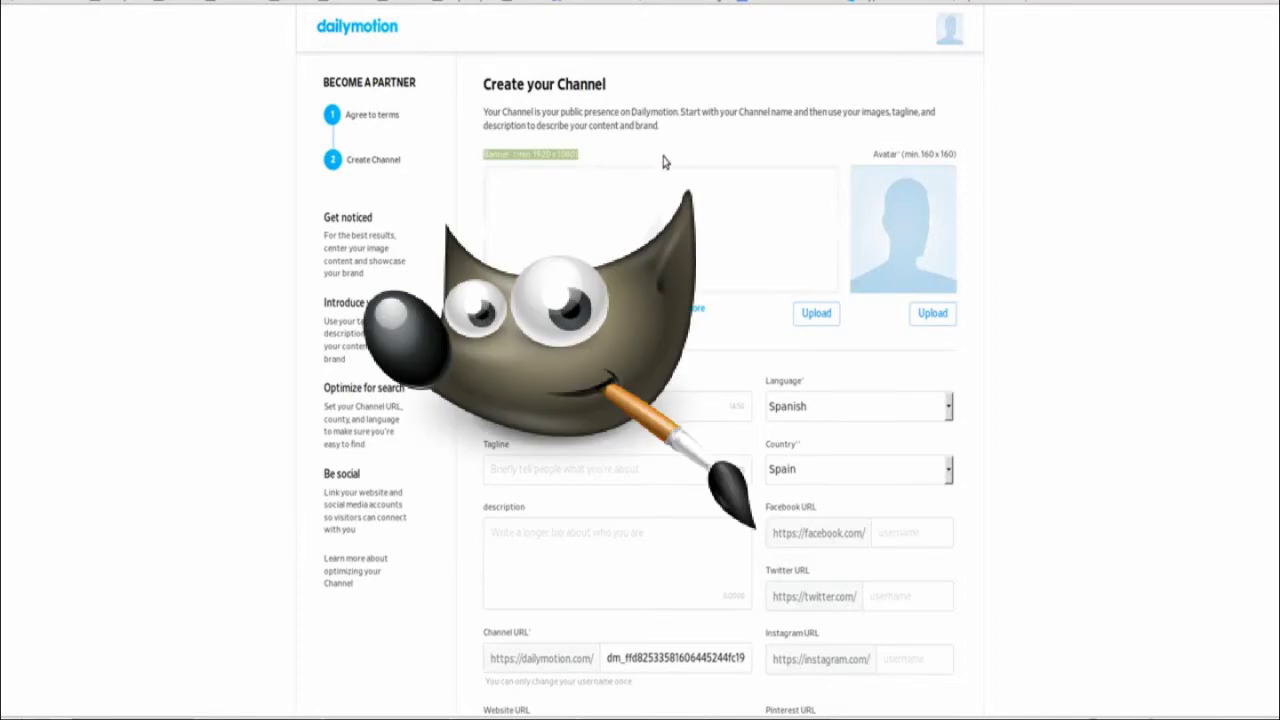
Upload "ecos del milenio.jpg" from the negocios/dayly motion folder as the channel banner and save it.
{"action": "left_click", "coordinate": [816, 314]}
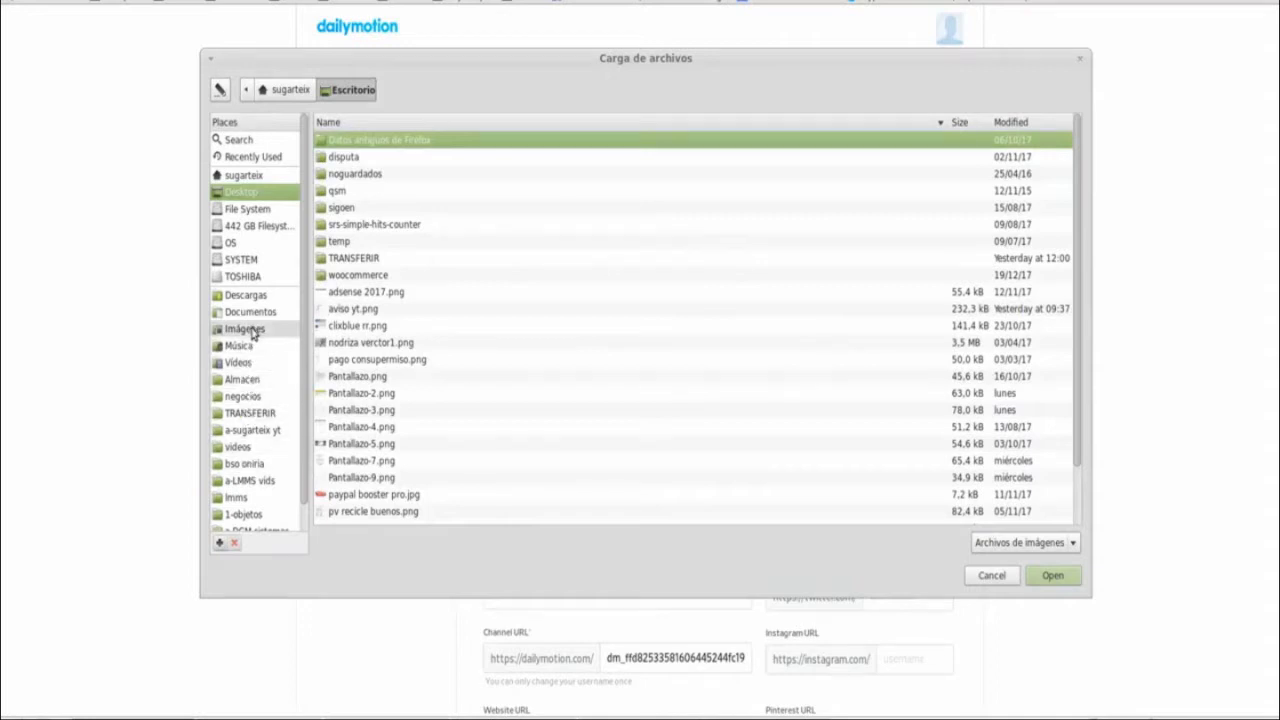
{"action": "left_click", "coordinate": [242, 396]}
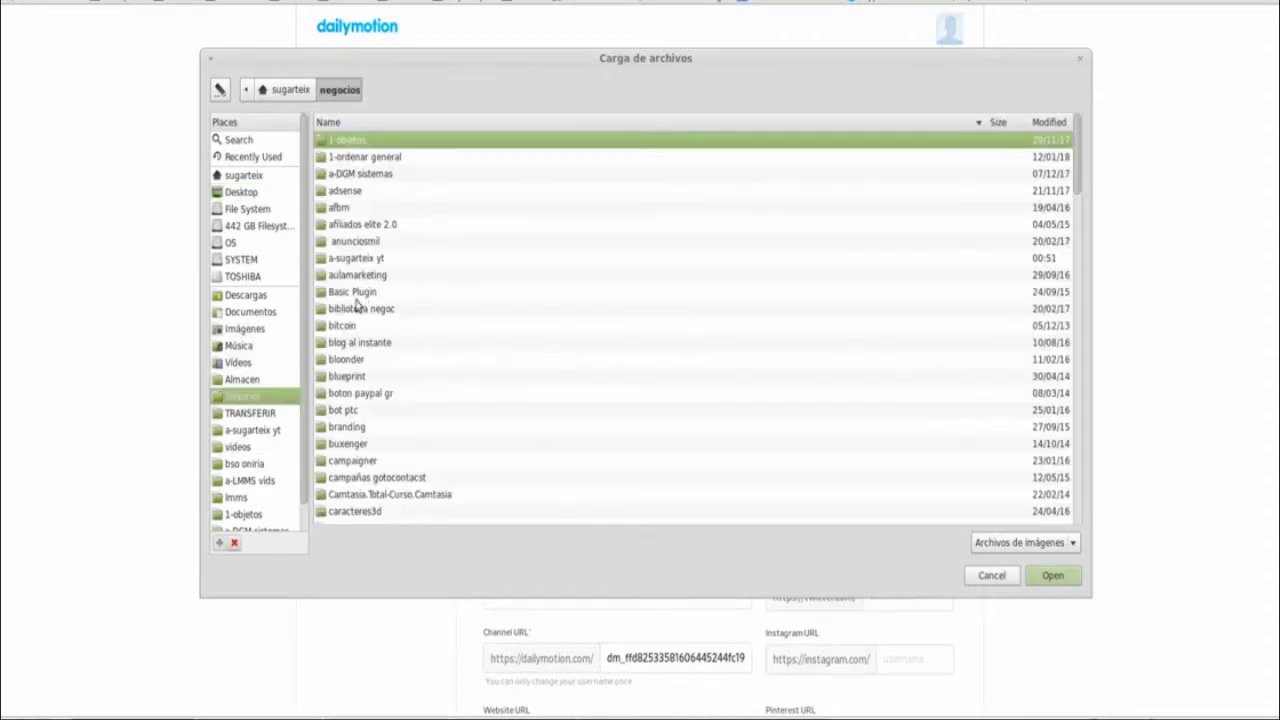
{"action": "scroll", "coordinate": [357, 305], "scroll_direction": "down", "scroll_amount": 7}
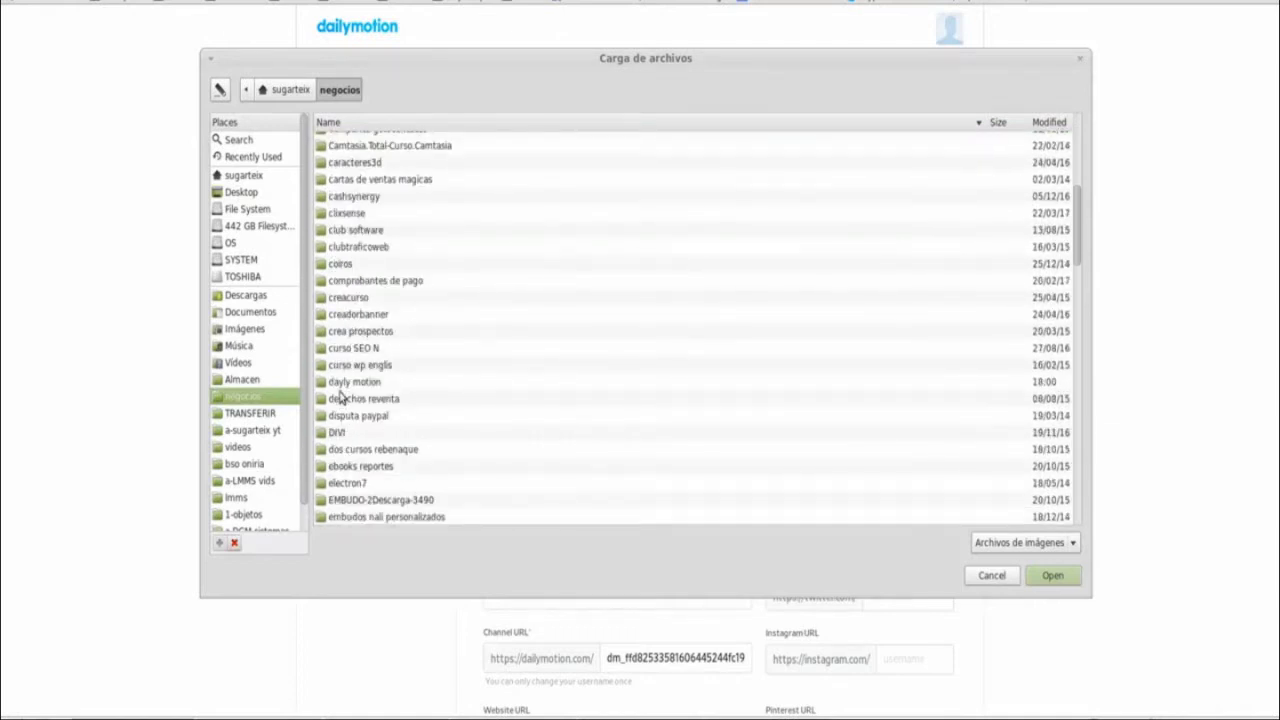
{"action": "double_click", "coordinate": [336, 382]}
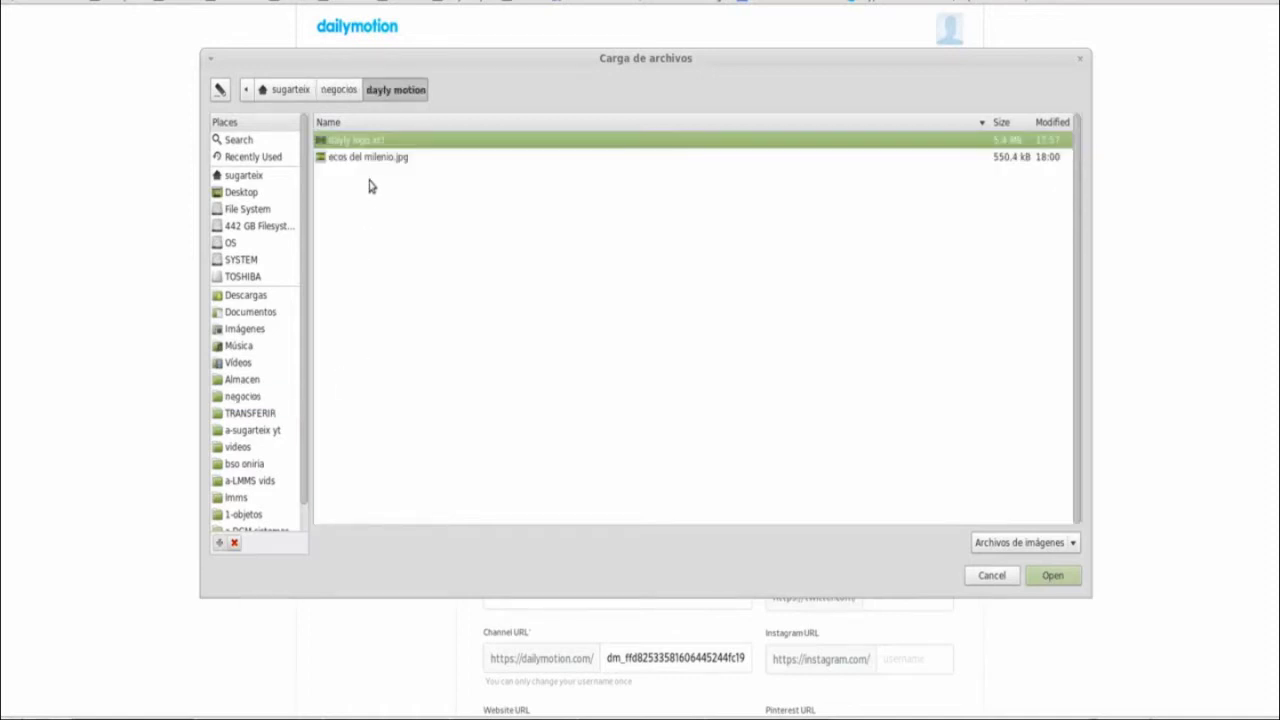
{"action": "left_click", "coordinate": [377, 157]}
{"action": "left_click", "coordinate": [1052, 577]}
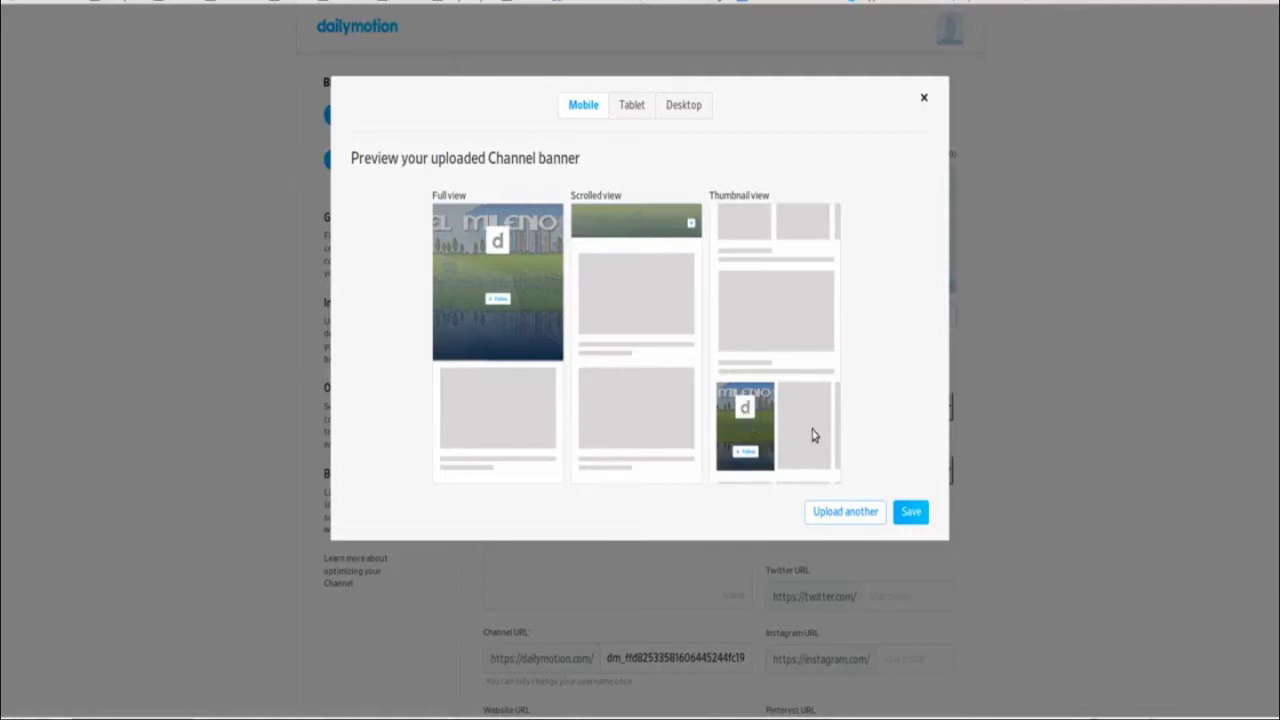
{"action": "left_click", "coordinate": [910, 512]}
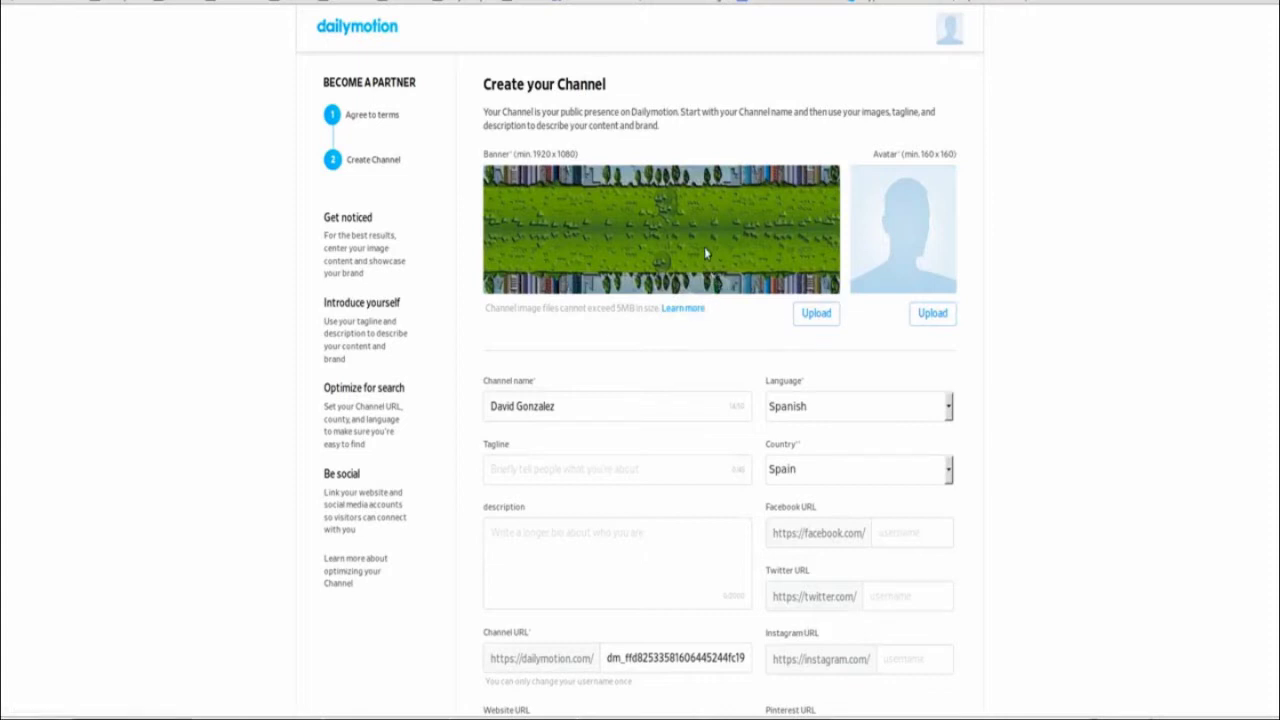
Try twice to replace the channel banner by uploading "ecos del milenio.jpg" again and saving the preview.
{"action": "left_click", "coordinate": [812, 314]}
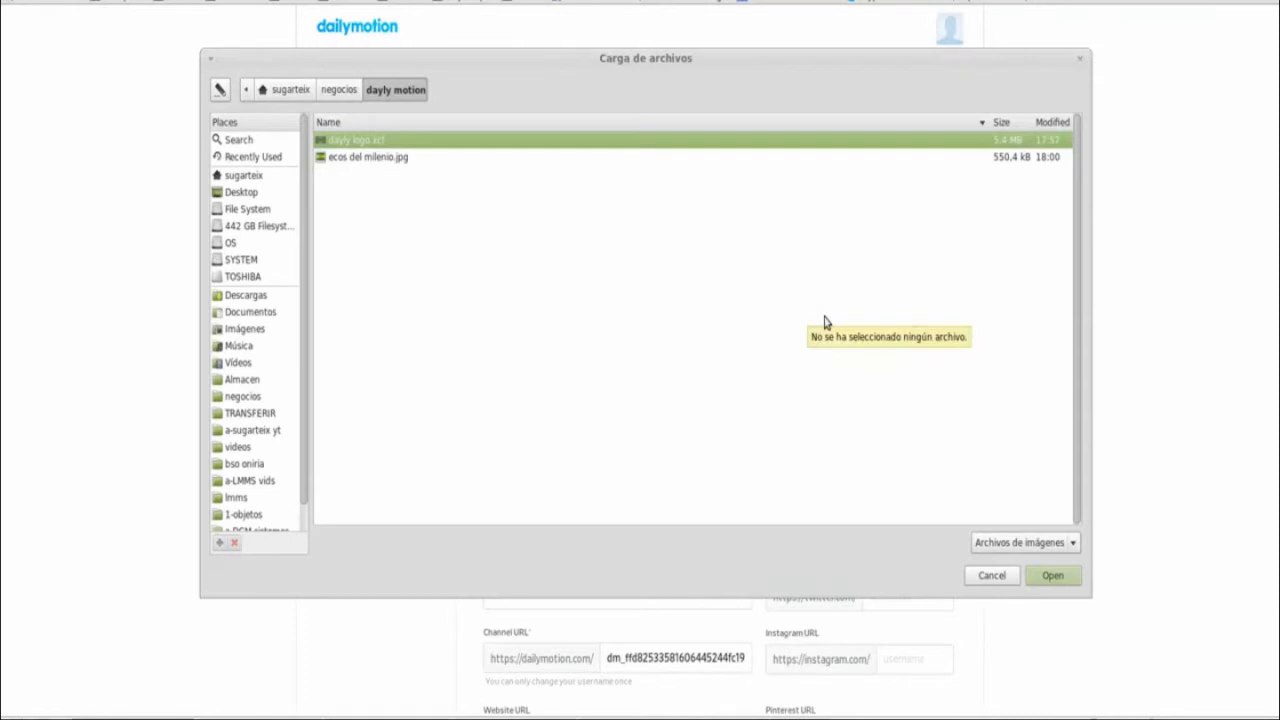
{"action": "left_click", "coordinate": [402, 158]}
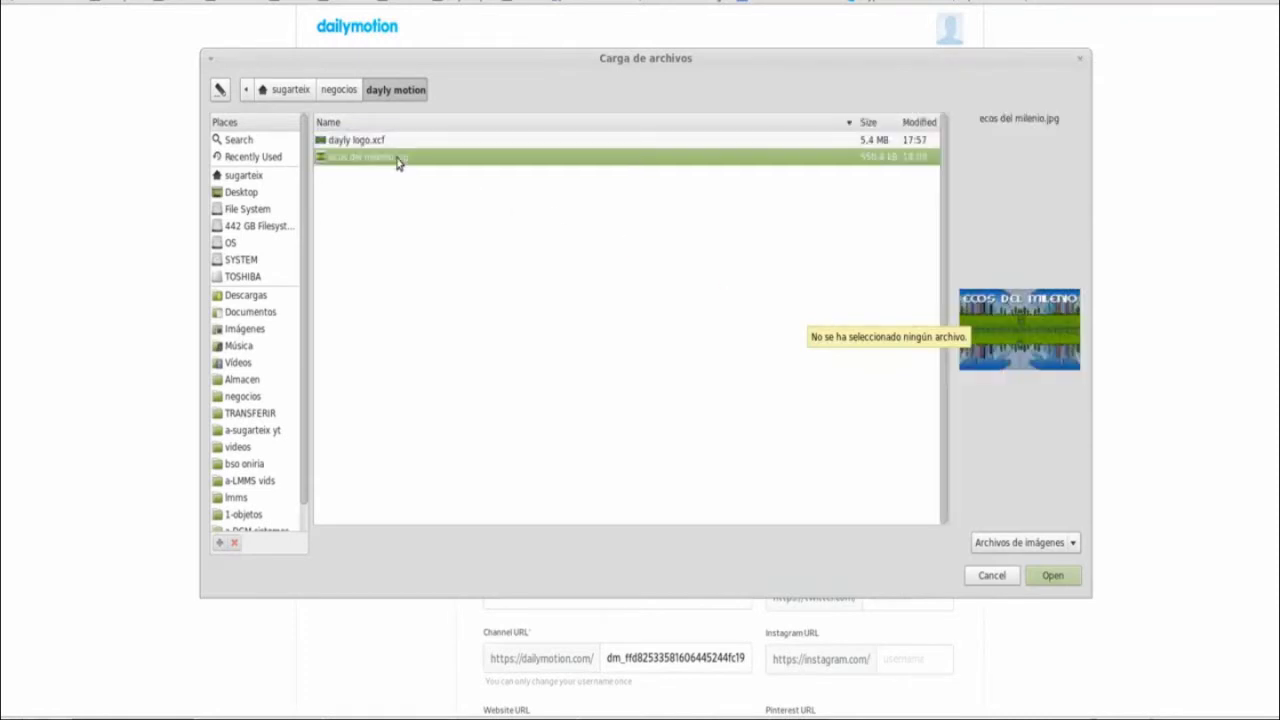
{"action": "left_click", "coordinate": [1052, 575]}
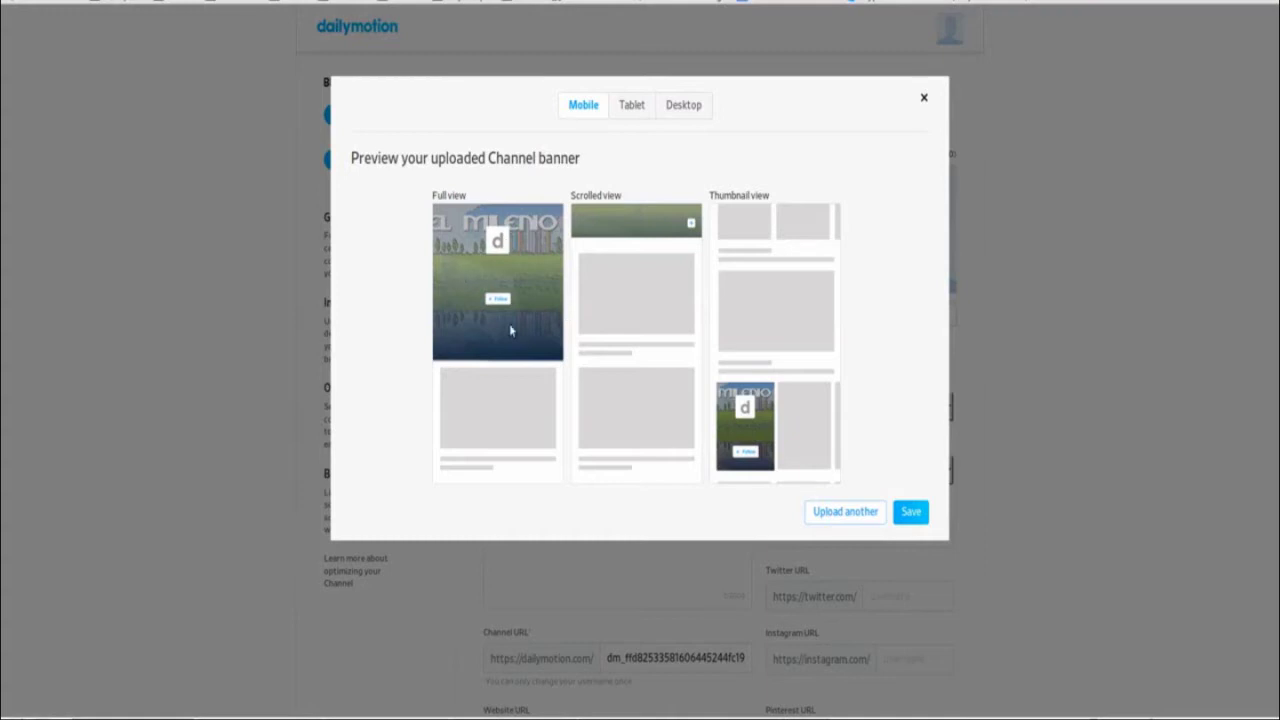
{"action": "left_click", "coordinate": [907, 512]}
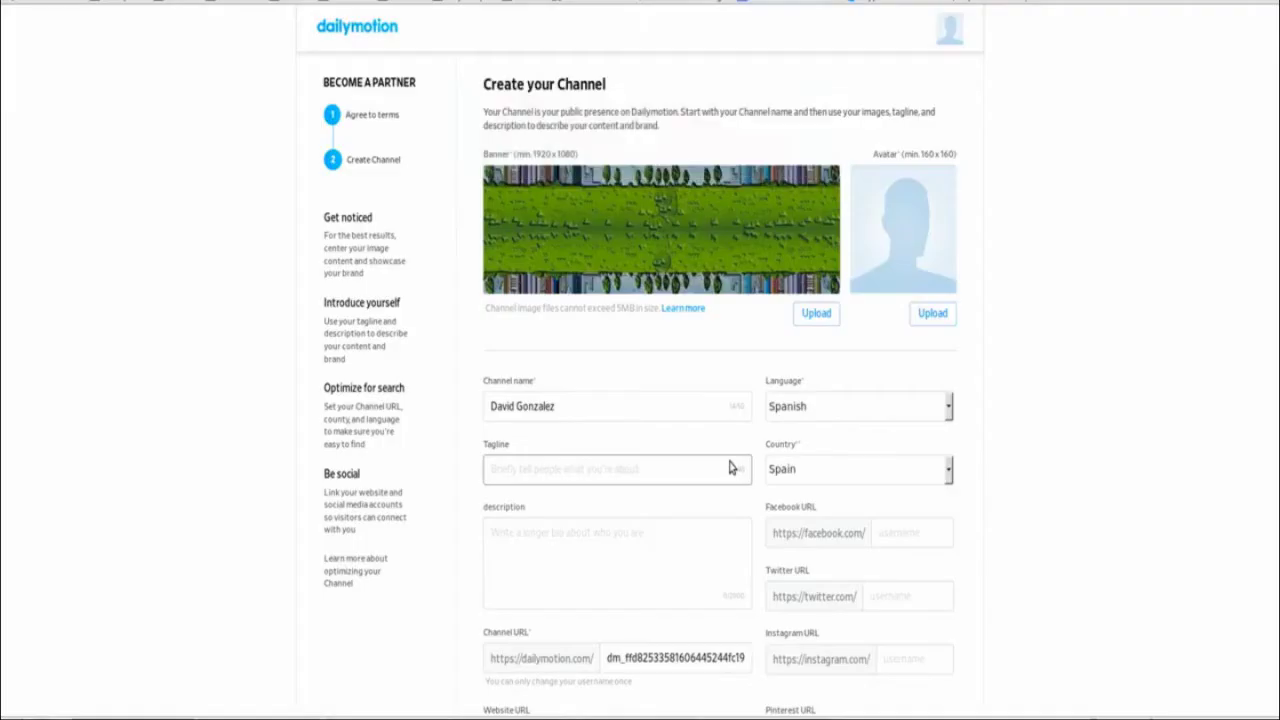
{"action": "left_click", "coordinate": [813, 316]}
{"action": "left_click", "coordinate": [386, 160]}
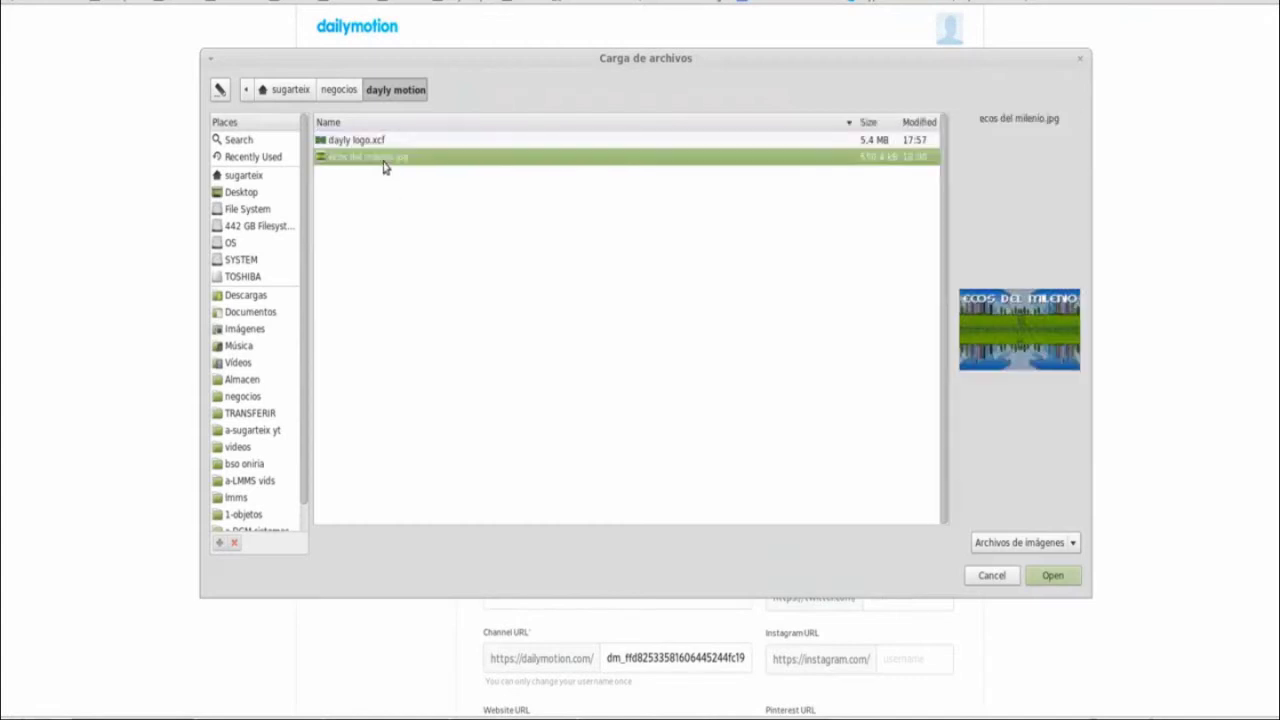
{"action": "left_click", "coordinate": [1043, 578]}
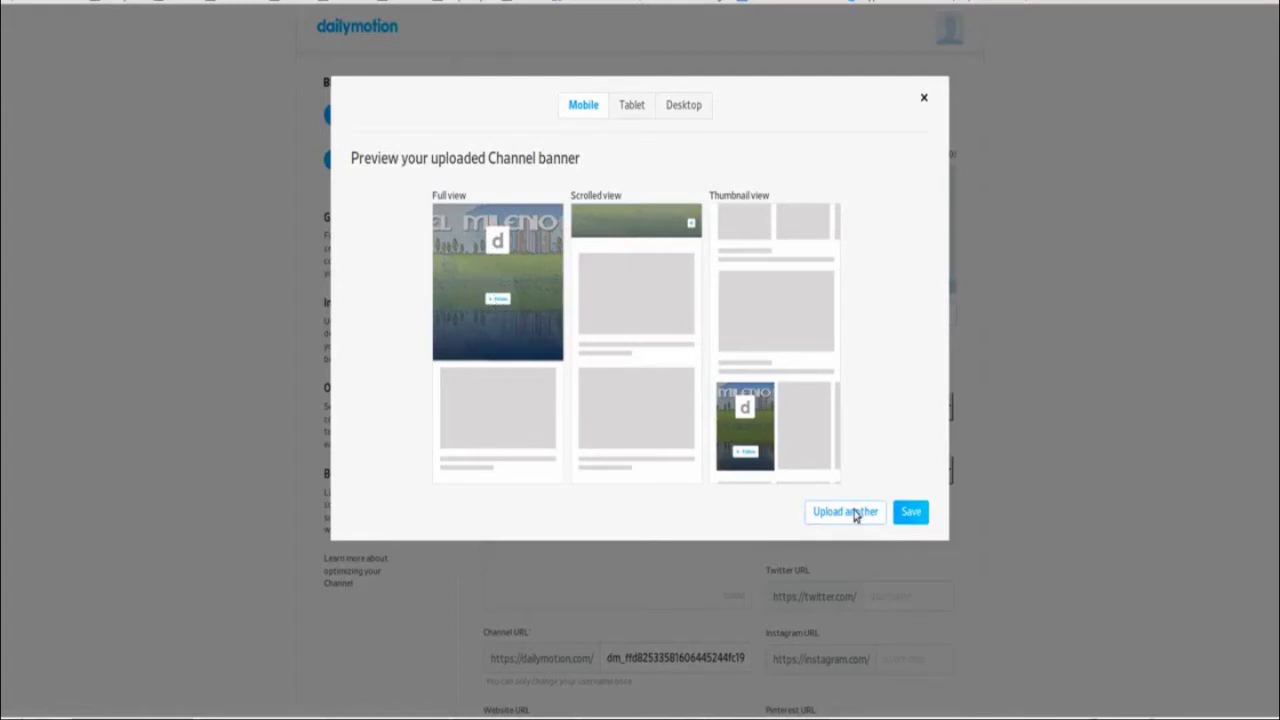
{"action": "left_click", "coordinate": [911, 514]}
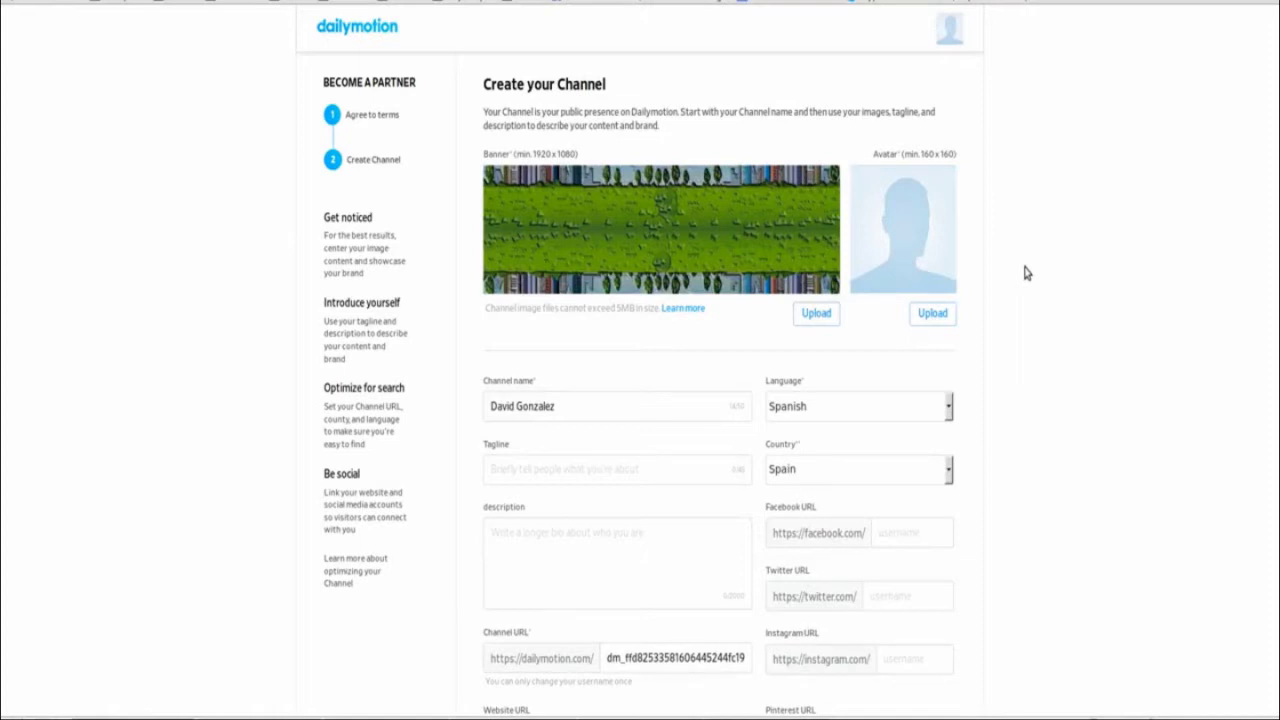
{"action": "scroll", "coordinate": [1025, 273], "scroll_direction": "down", "scroll_amount": 2}
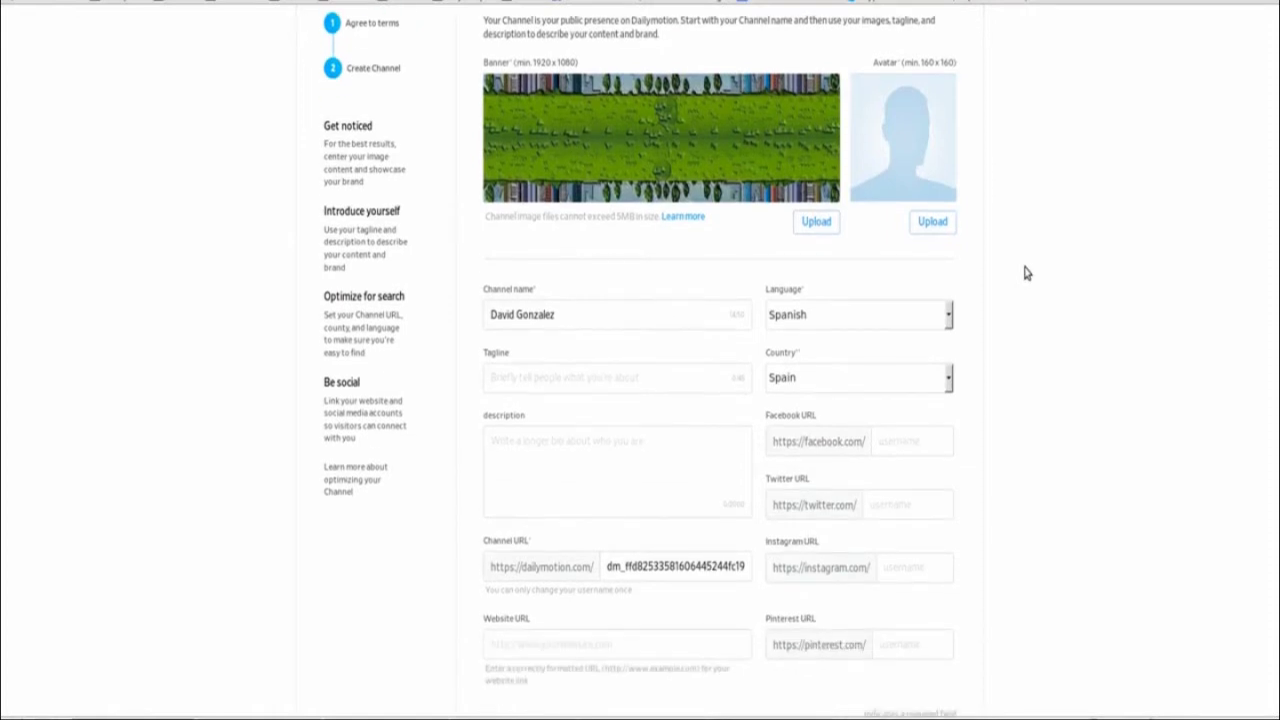
{"action": "scroll", "coordinate": [1025, 273], "scroll_direction": "up", "scroll_amount": 2}
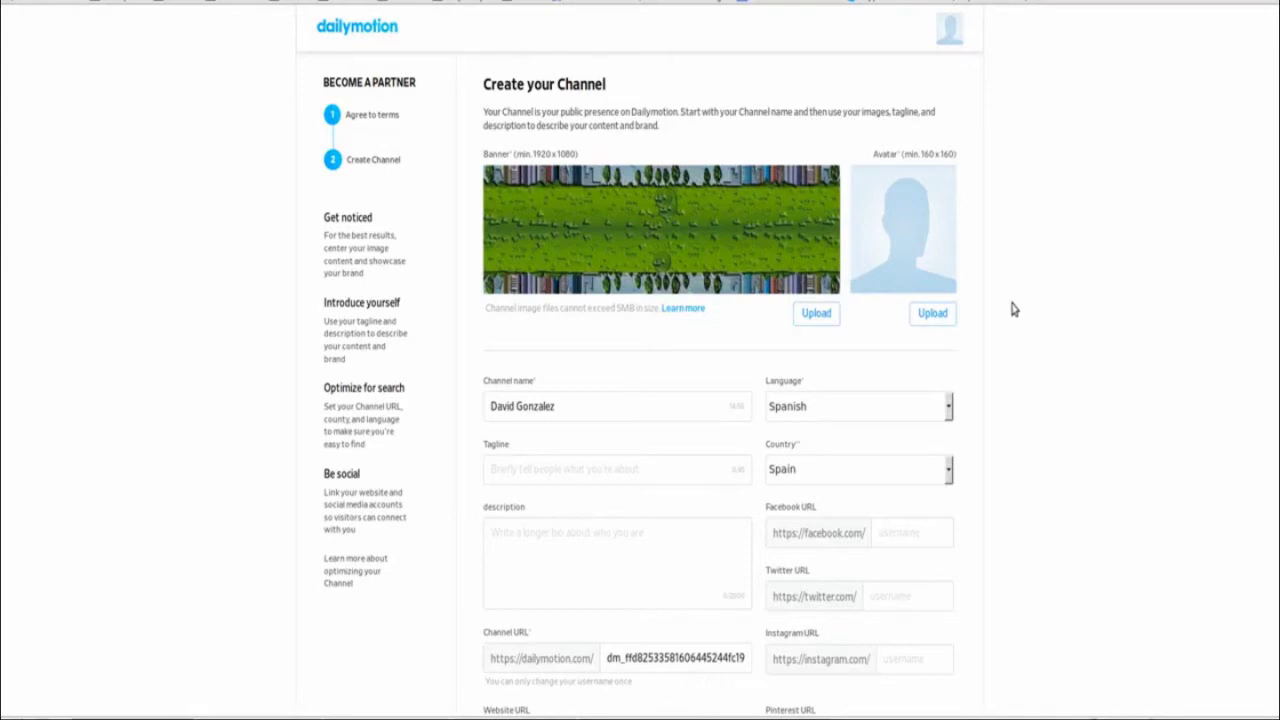
{"action": "right_click", "coordinate": [1060, 677]}
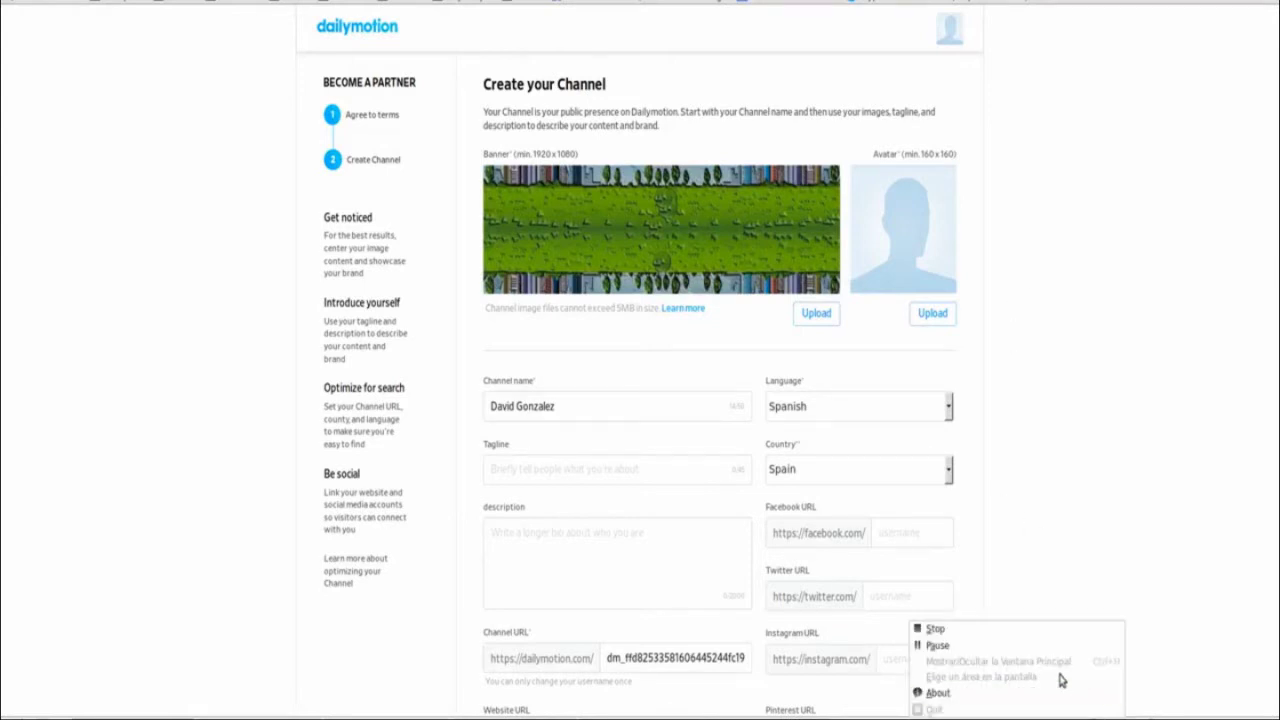
{"action": "left_click", "coordinate": [1018, 648]}
{"action": "scroll", "coordinate": [1020, 640], "scroll_direction": "down", "scroll_amount": 3}
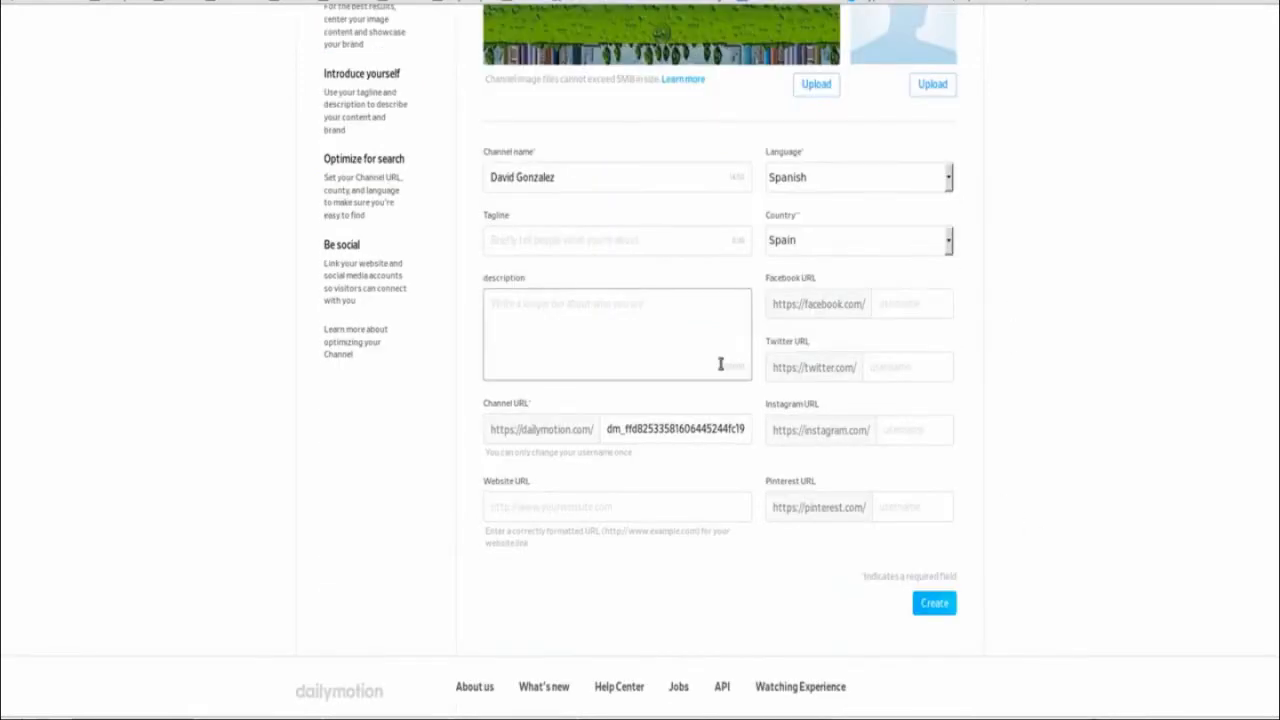
{"action": "scroll", "coordinate": [720, 363], "scroll_direction": "up", "scroll_amount": 3}
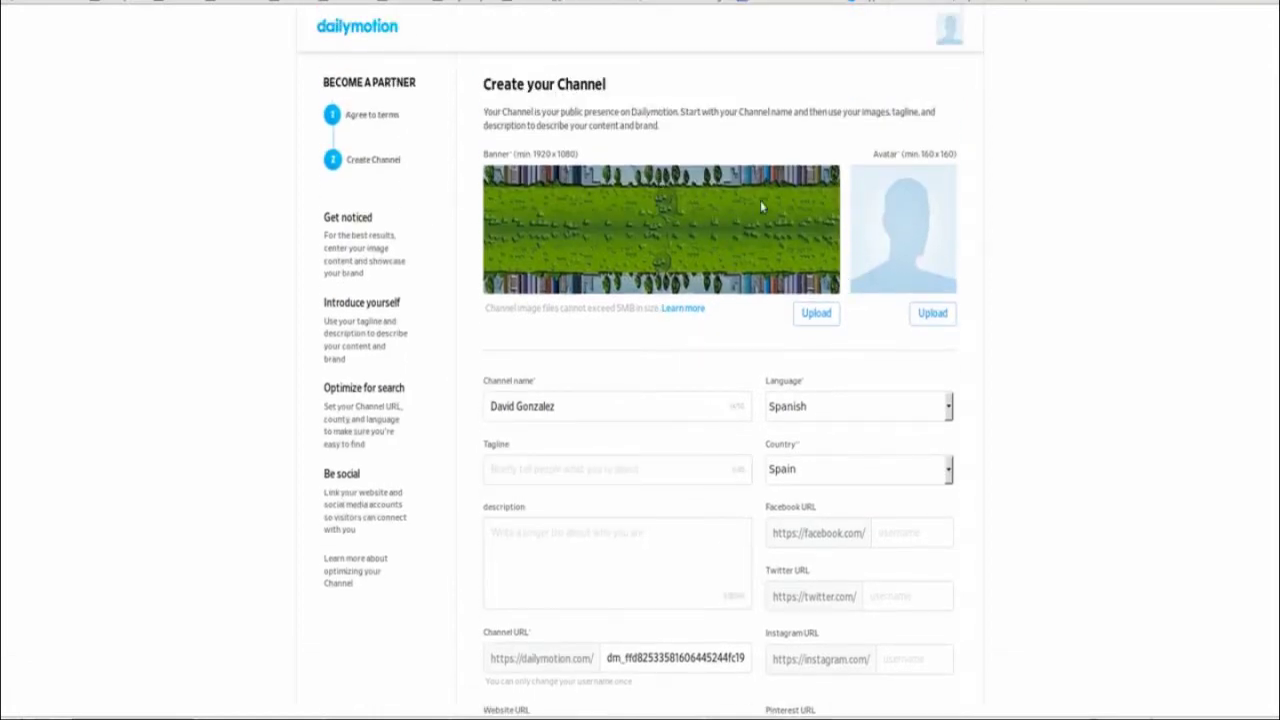
Replace the channel banner with "ecos del milenio2.jpg" from the dayly motion folder and save it.
{"action": "left_click", "coordinate": [816, 315]}
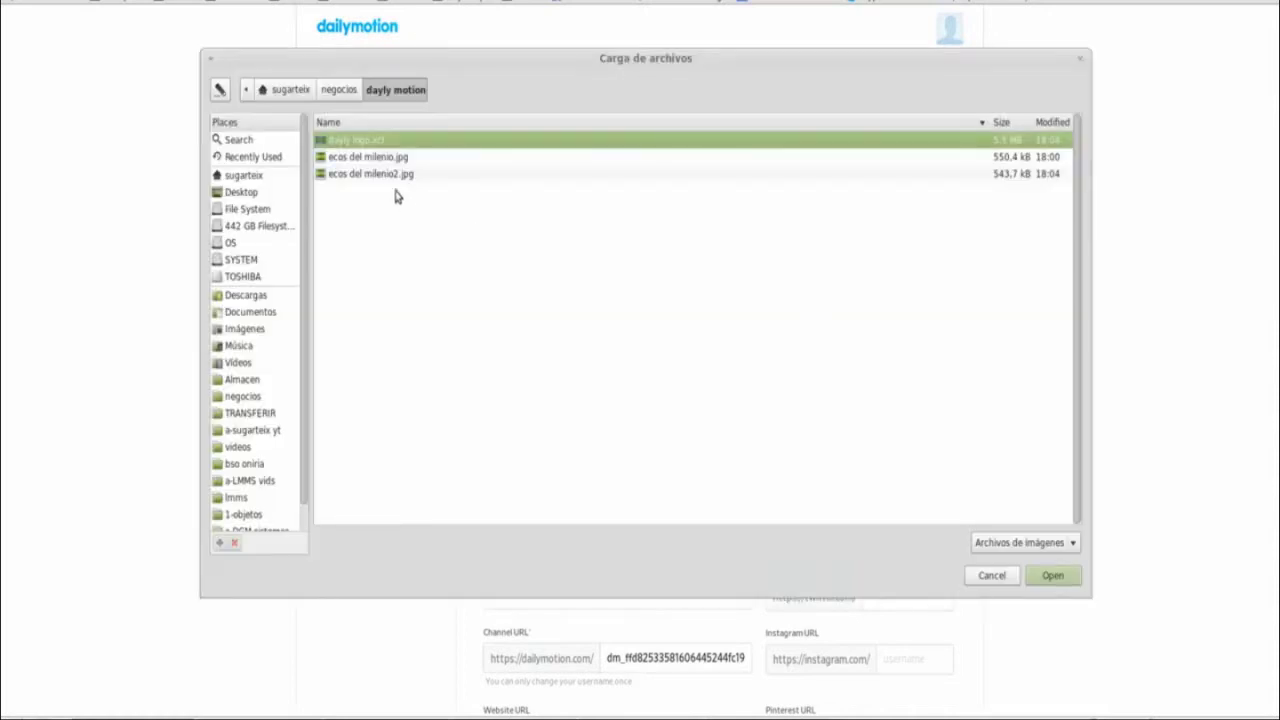
{"action": "left_click", "coordinate": [382, 175]}
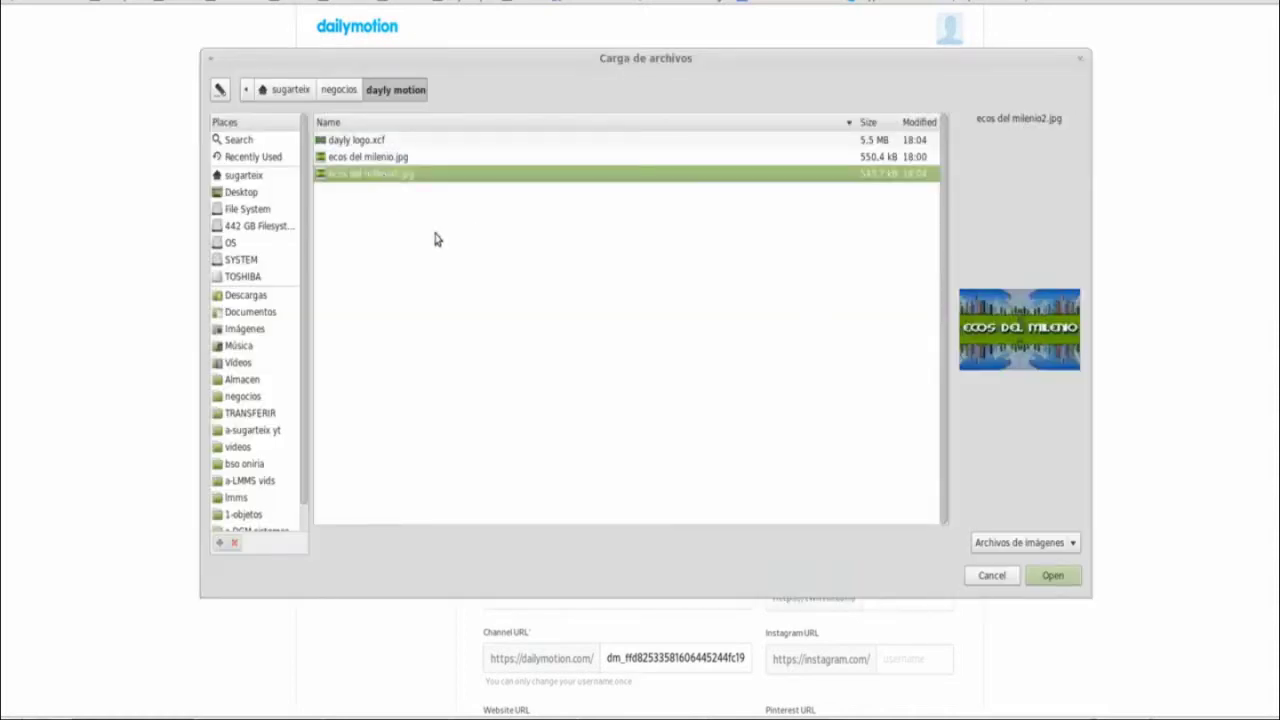
{"action": "left_click", "coordinate": [1040, 577]}
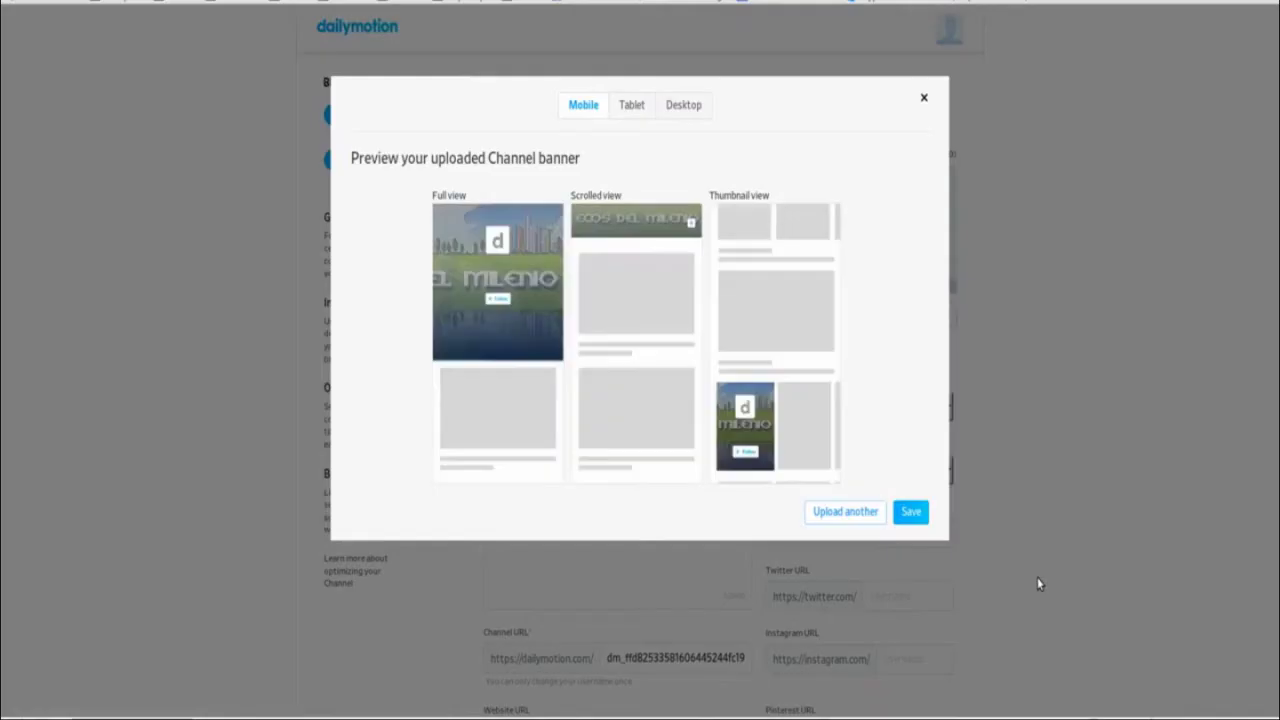
{"action": "left_click", "coordinate": [909, 516]}
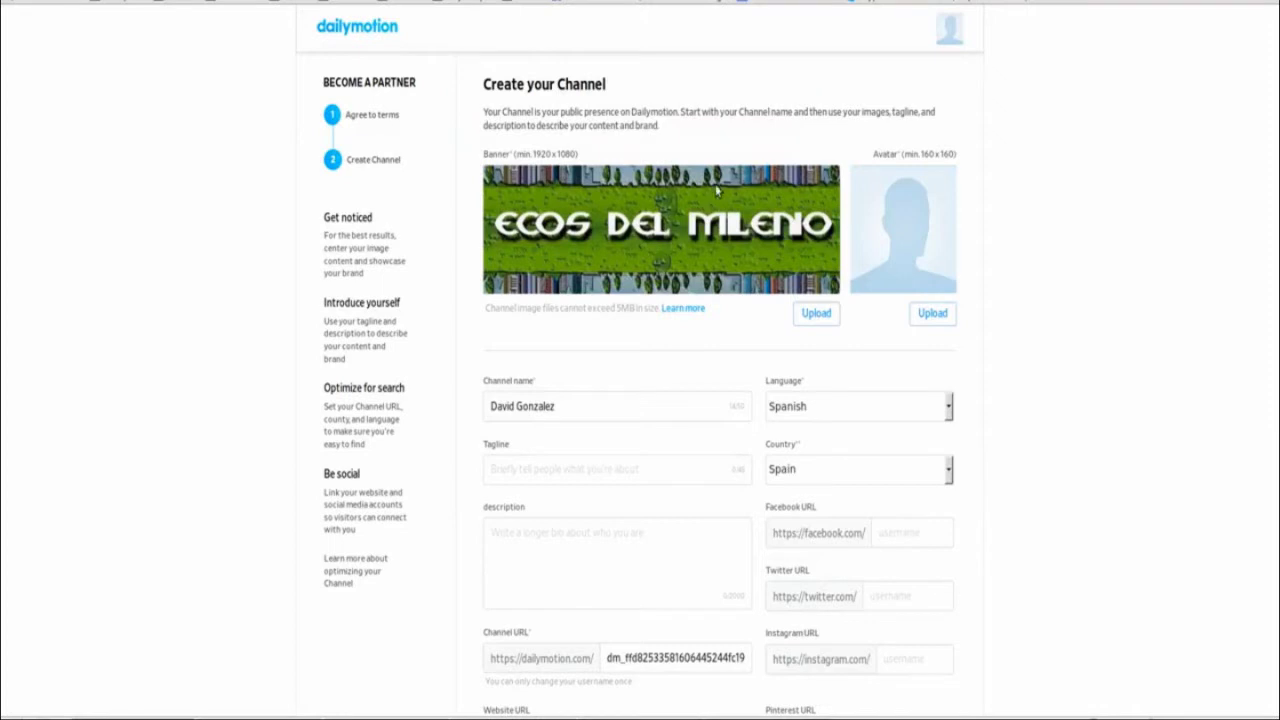
Replace the channel name with "Ecos del Milenio".
{"action": "scroll", "coordinate": [716, 190], "scroll_direction": "down", "scroll_amount": 3}
{"action": "left_click", "coordinate": [566, 265]}
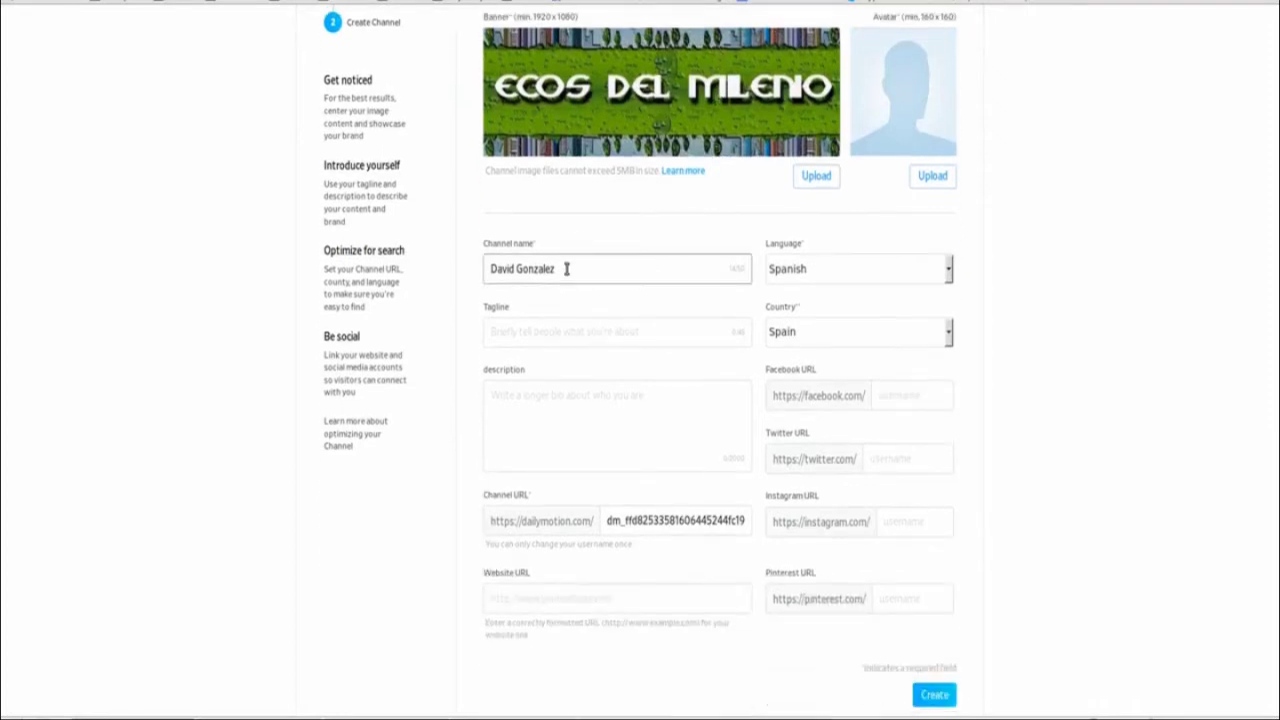
{"action": "left_click_drag", "start_coordinate": [566, 268], "coordinate": [482, 268]}
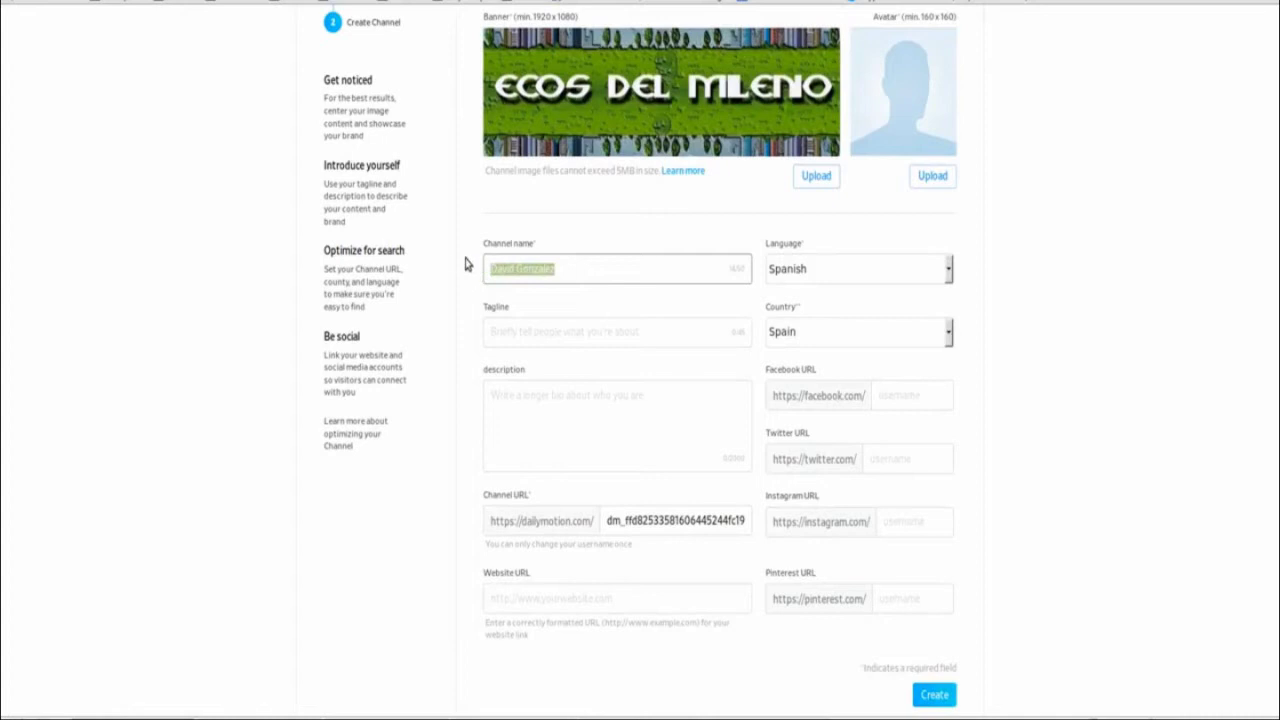
{"action": "type", "text": "Ecos del Milenio"}
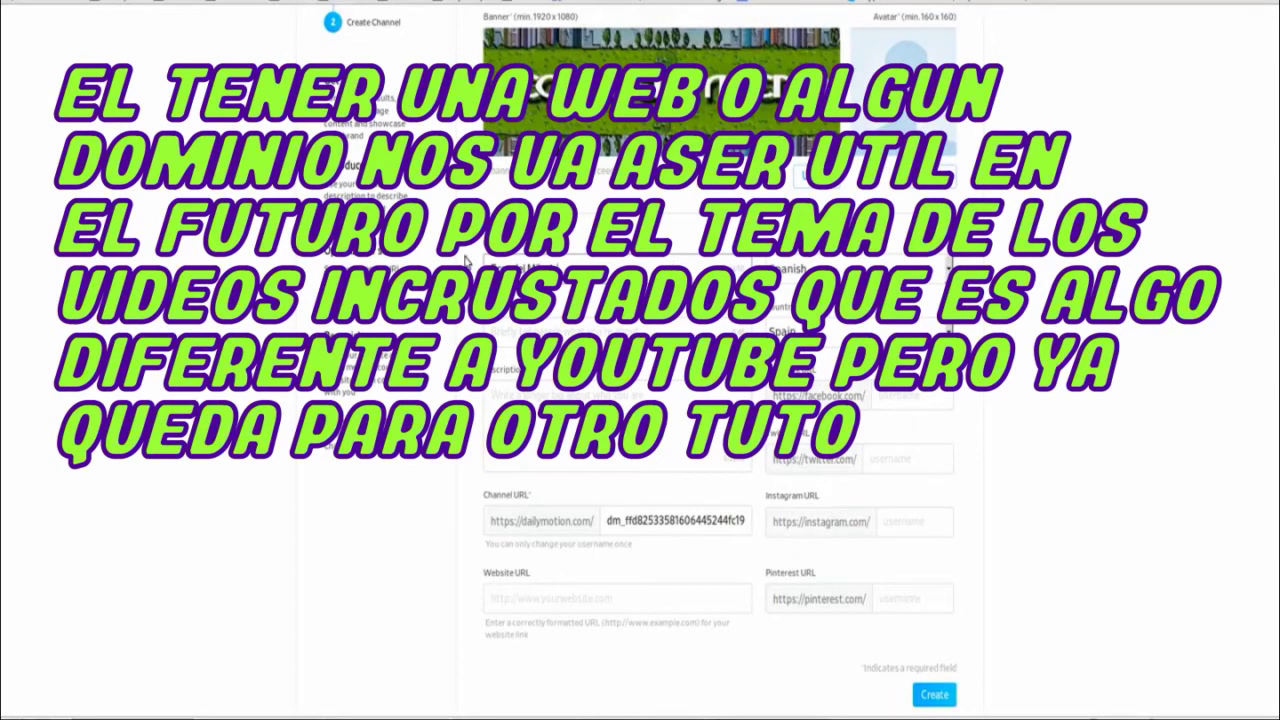
{"action": "scroll", "coordinate": [610, 145], "scroll_direction": "up", "scroll_amount": 3}
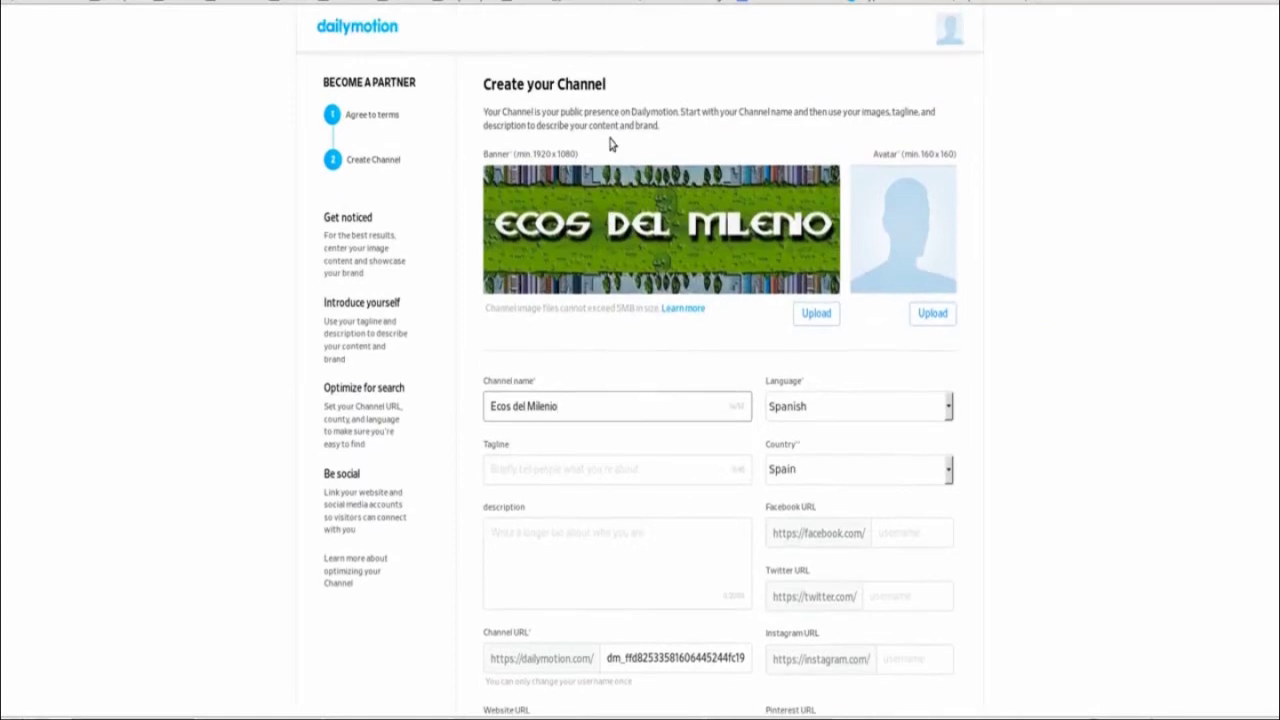
{"action": "scroll", "coordinate": [610, 145], "scroll_direction": "down", "scroll_amount": 3}
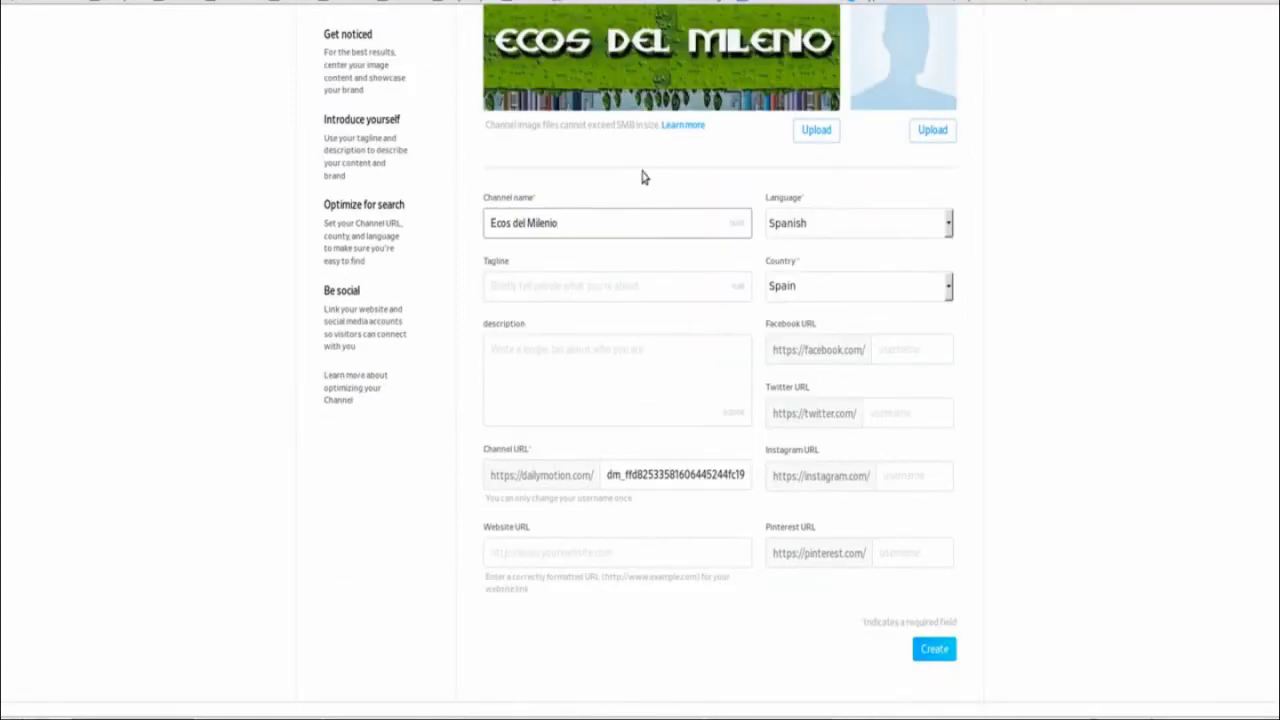
{"action": "scroll", "coordinate": [735, 218], "scroll_direction": "up", "scroll_amount": 3}
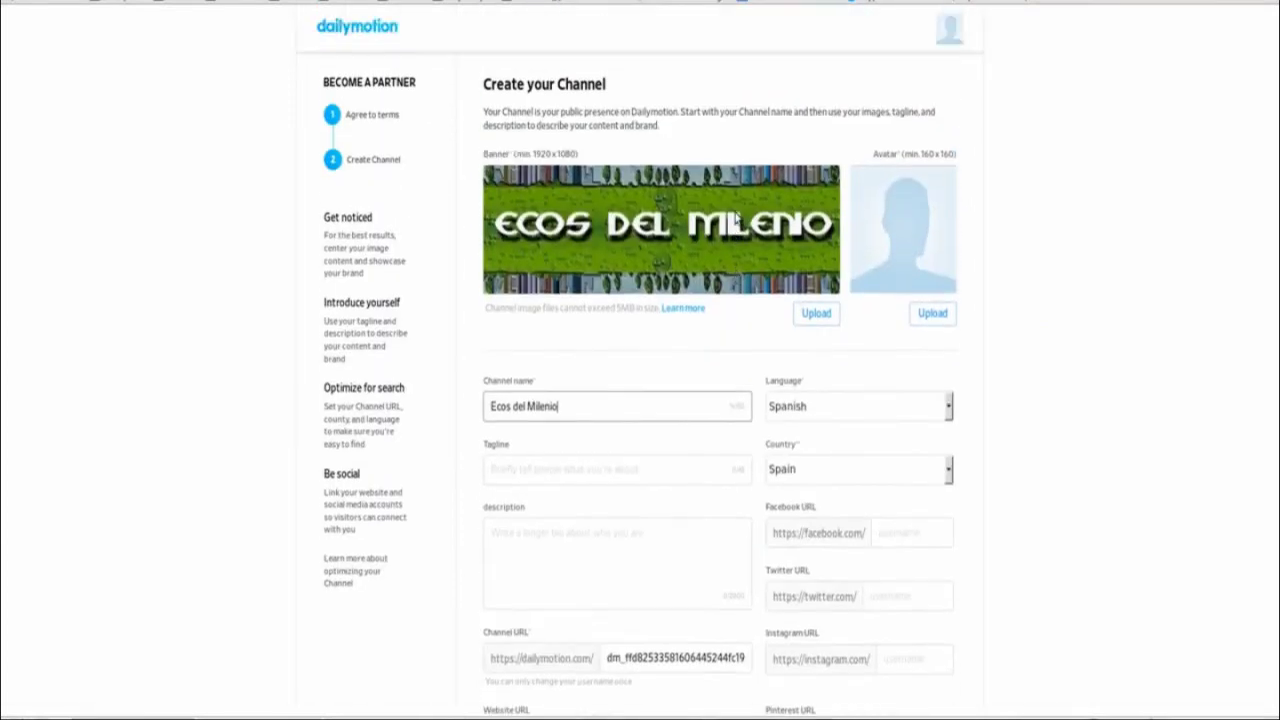
{"action": "scroll", "coordinate": [735, 218], "scroll_direction": "down", "scroll_amount": 1}
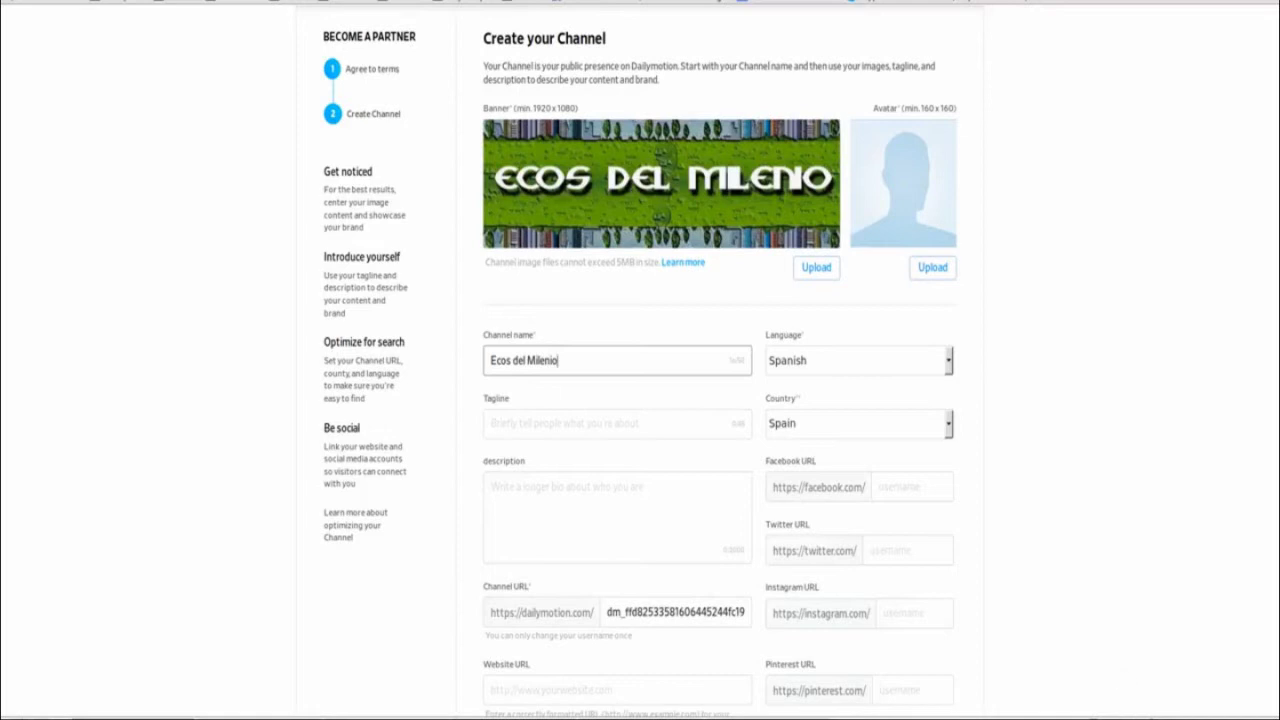
{"action": "left_click", "coordinate": [1104, 715]}
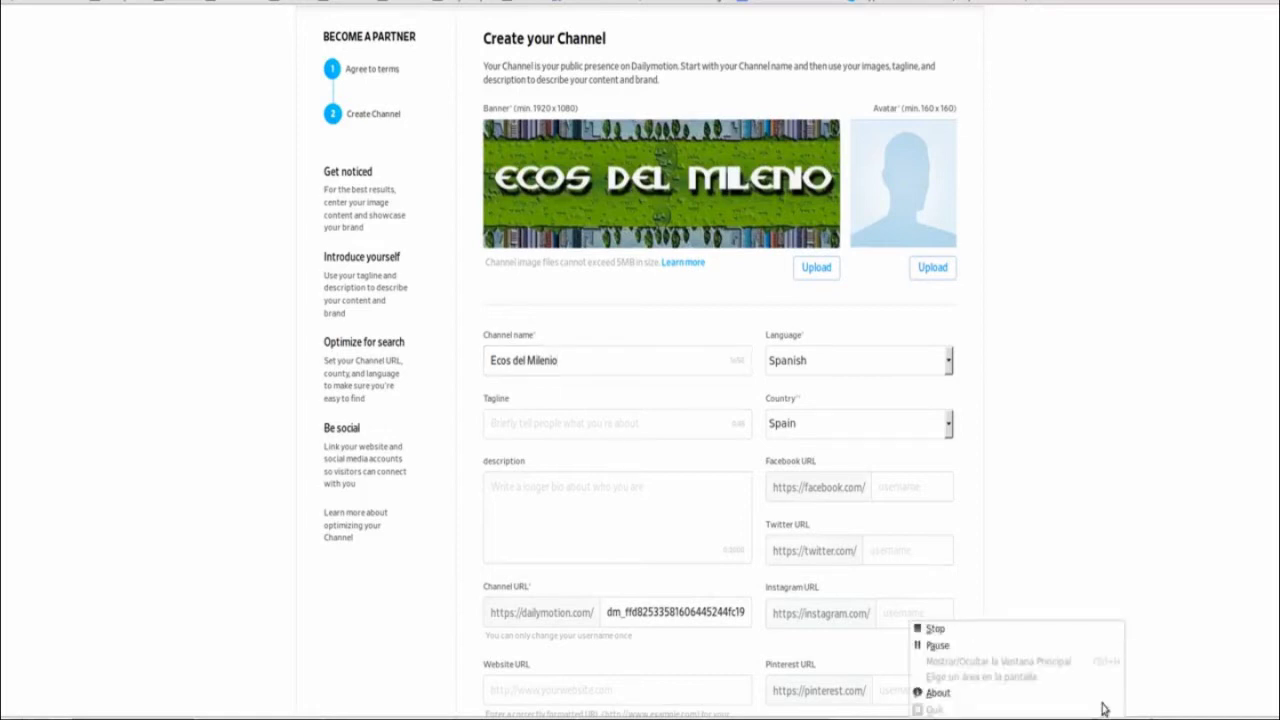
{"action": "left_click", "coordinate": [1007, 648]}
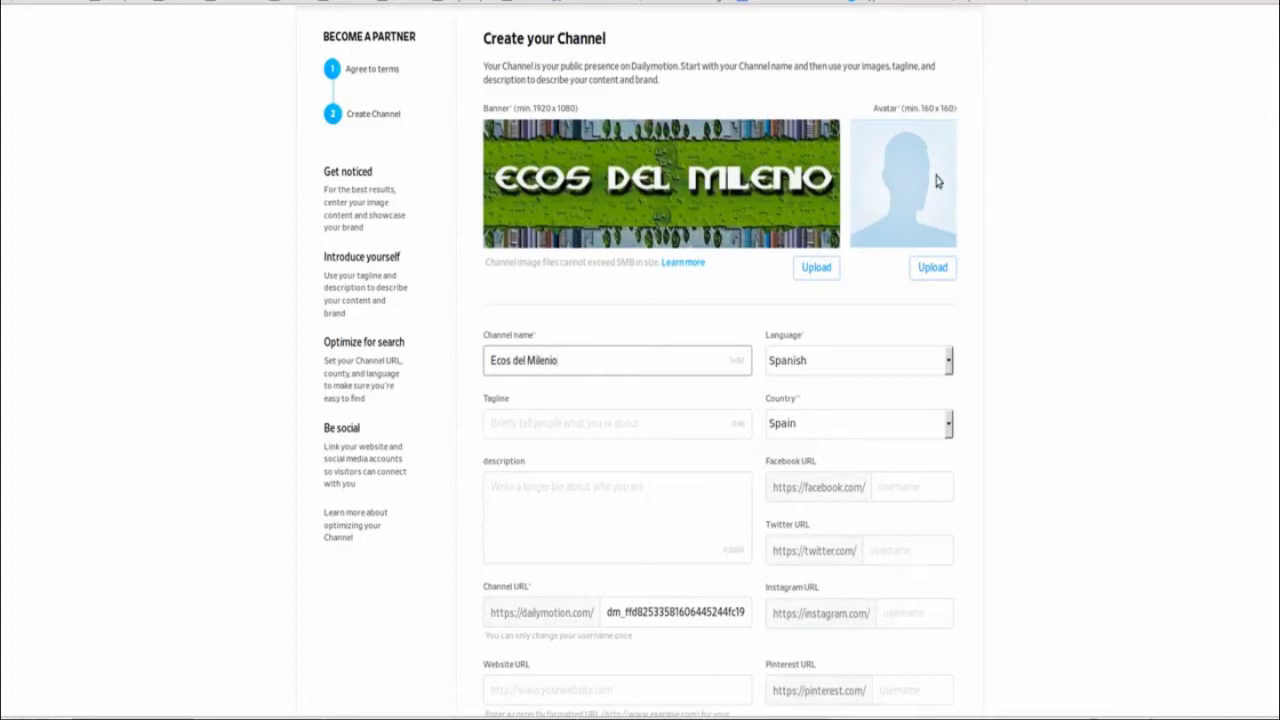
Upload "bataman160.png" from the Imágenes folder as the channel avatar.
{"action": "left_click", "coordinate": [932, 268]}
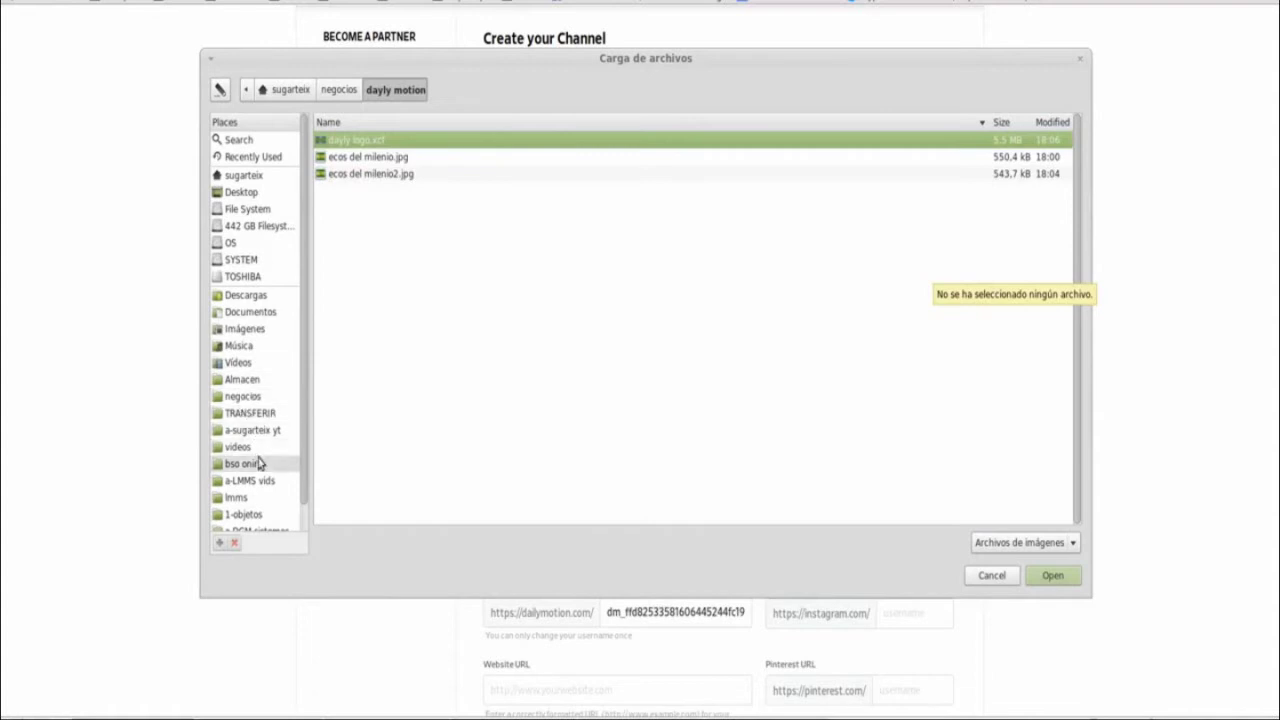
{"action": "scroll", "coordinate": [281, 317], "scroll_direction": "down", "scroll_amount": 1}
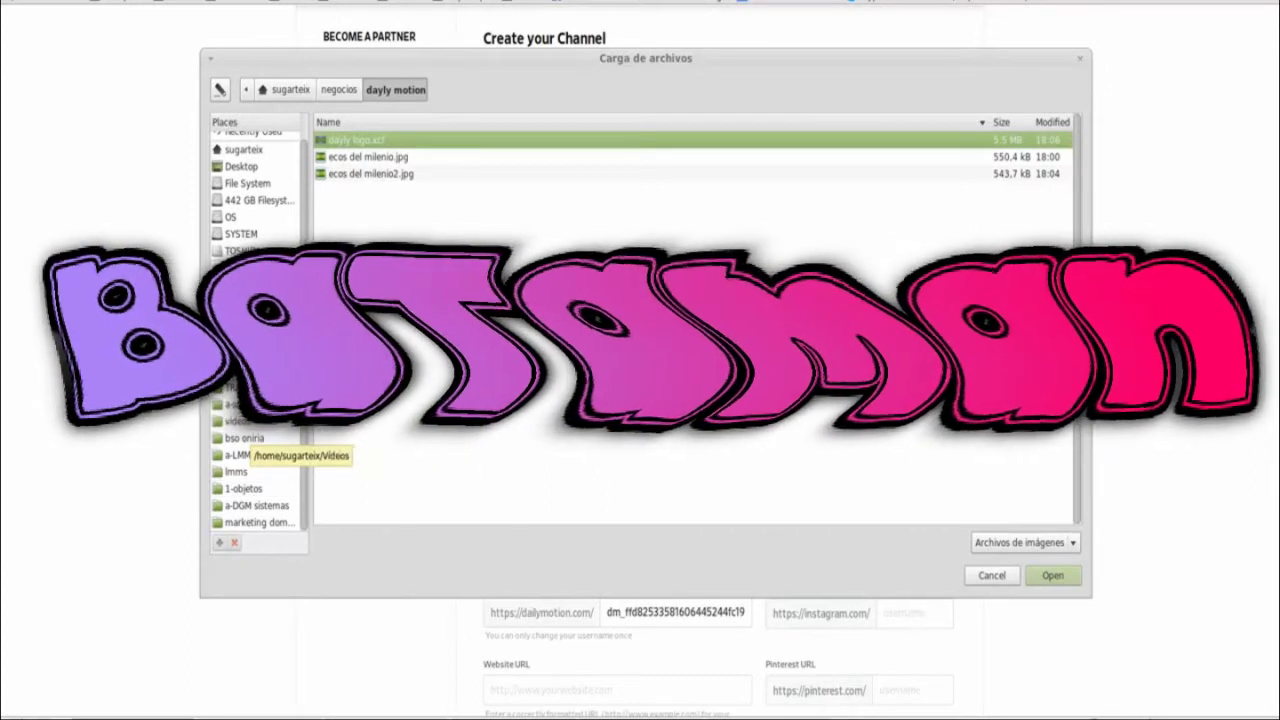
{"action": "left_click", "coordinate": [245, 303]}
{"action": "scroll", "coordinate": [555, 305], "scroll_direction": "down", "scroll_amount": 15}
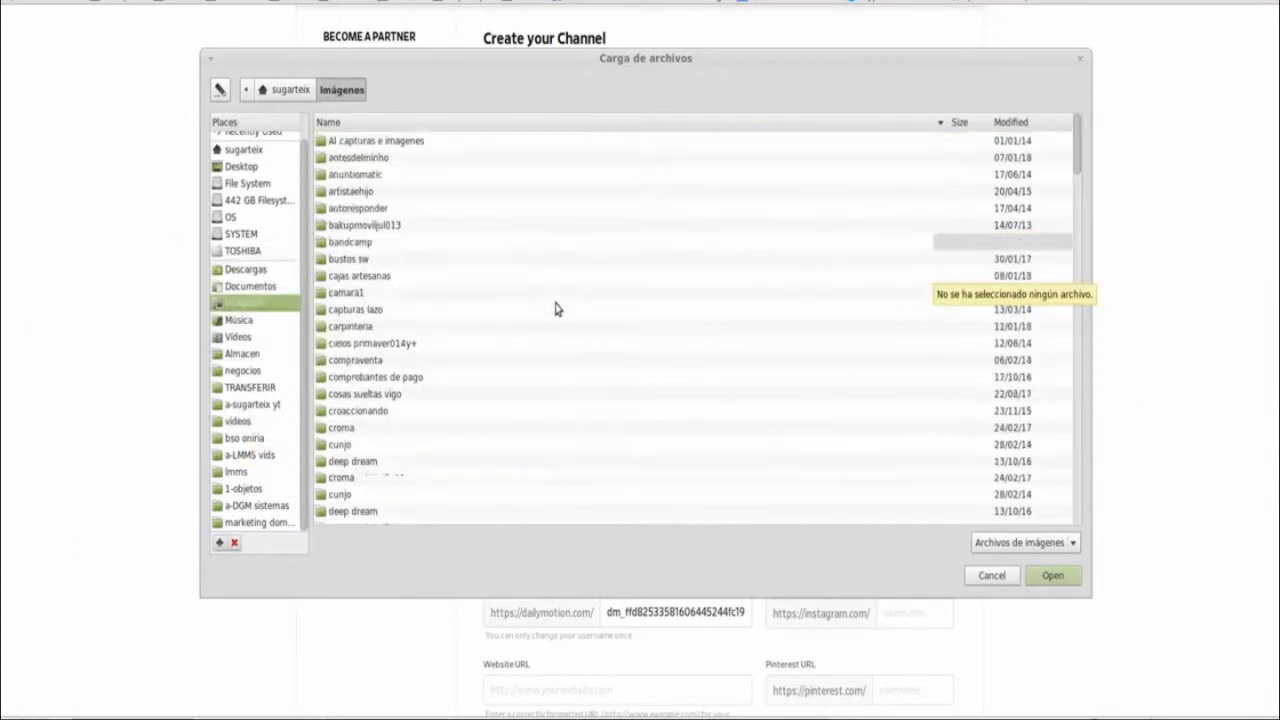
{"action": "scroll", "coordinate": [555, 302], "scroll_direction": "down", "scroll_amount": 8}
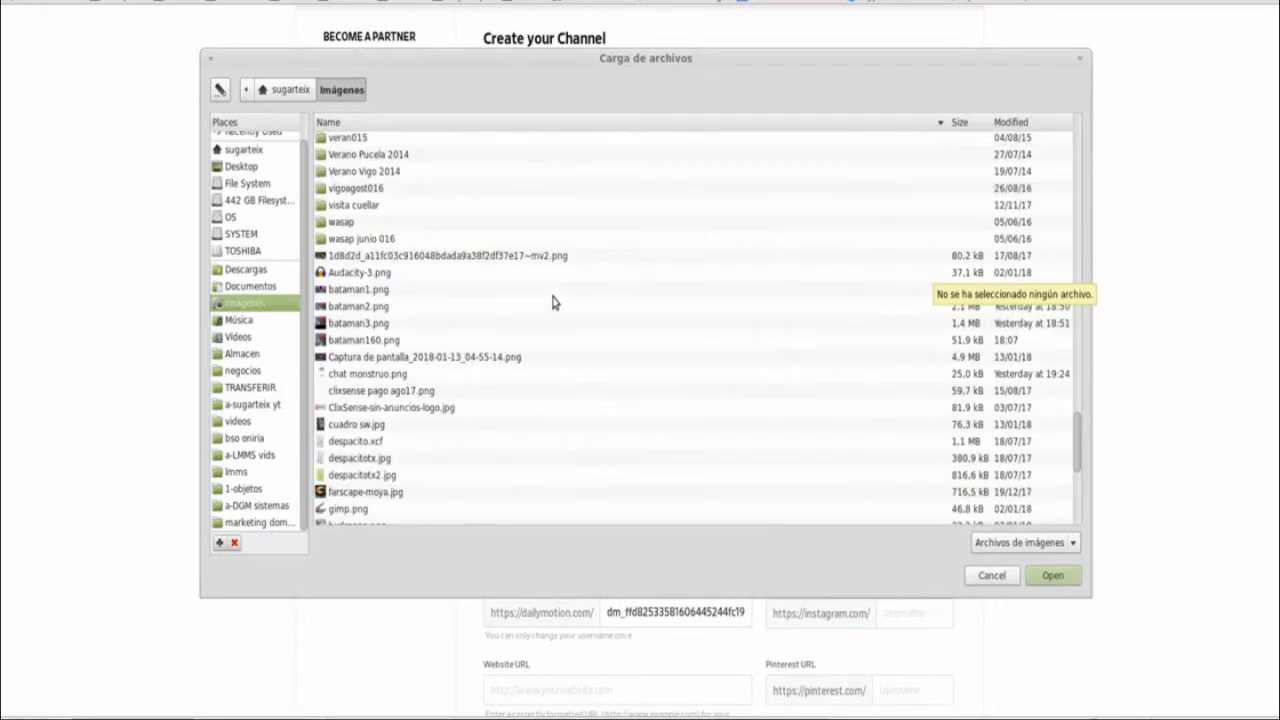
{"action": "scroll", "coordinate": [445, 285], "scroll_direction": "up", "scroll_amount": 3}
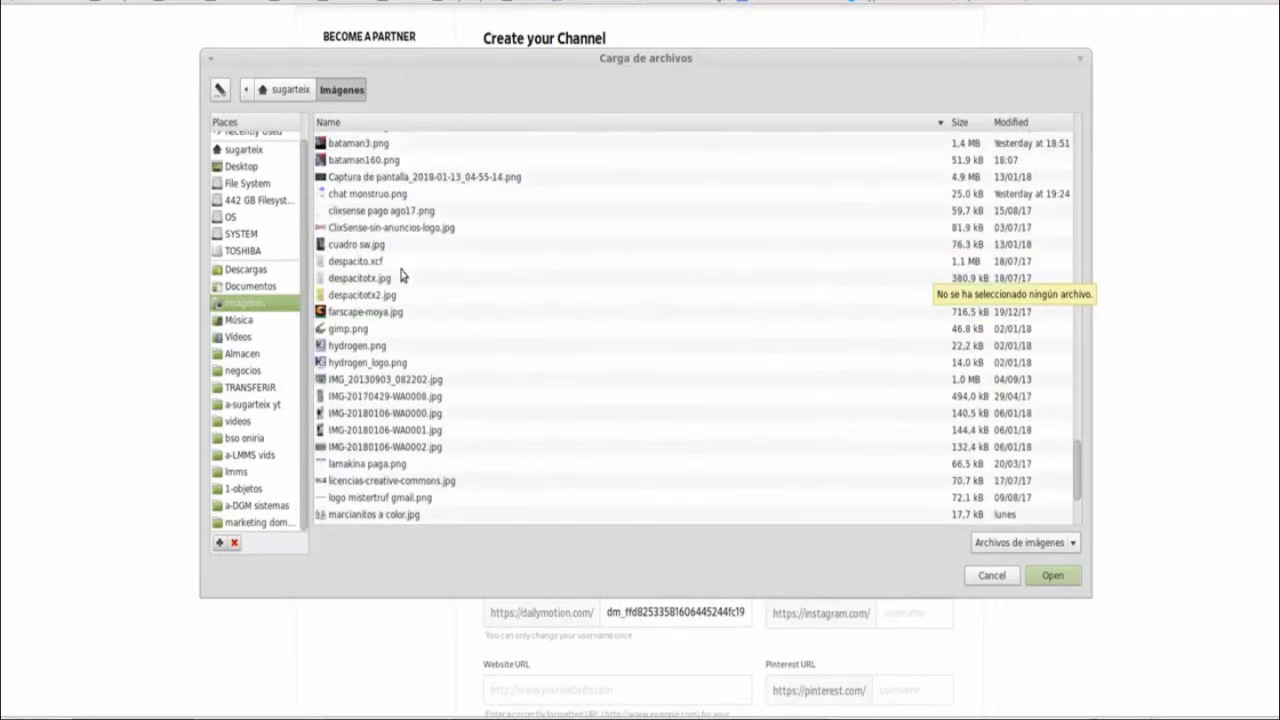
{"action": "left_click", "coordinate": [355, 162]}
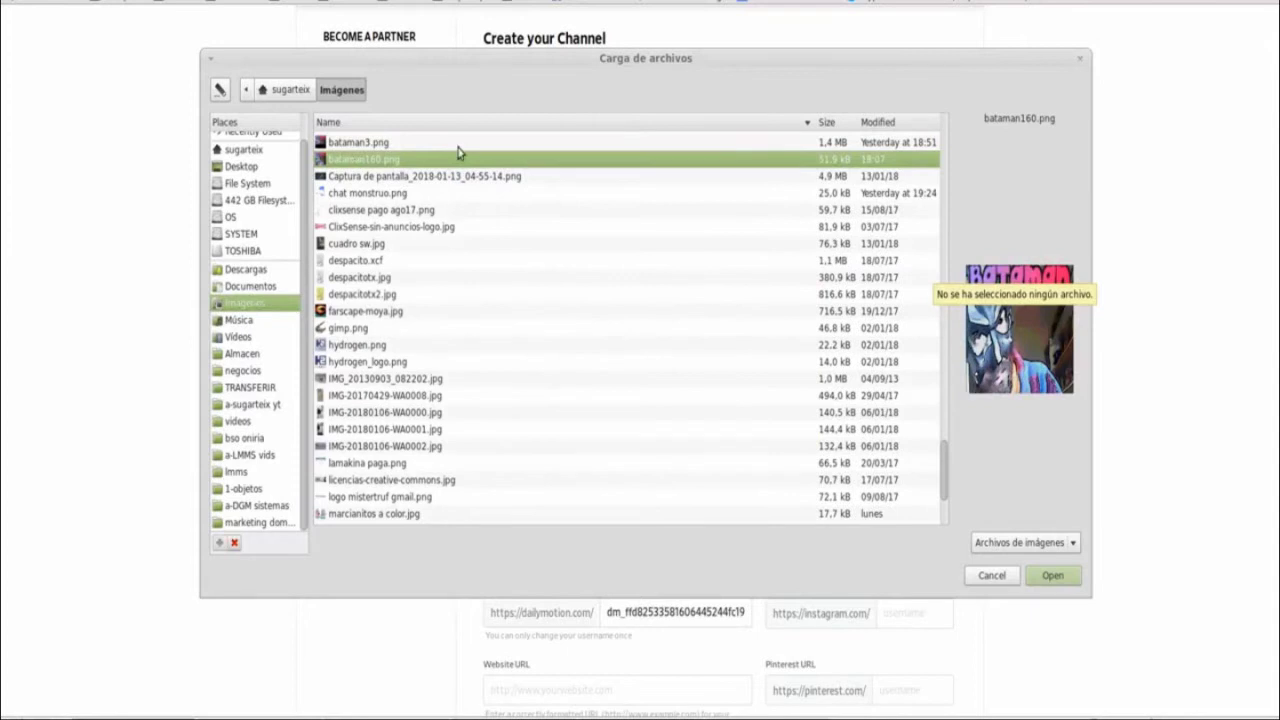
{"action": "left_click", "coordinate": [1054, 575]}
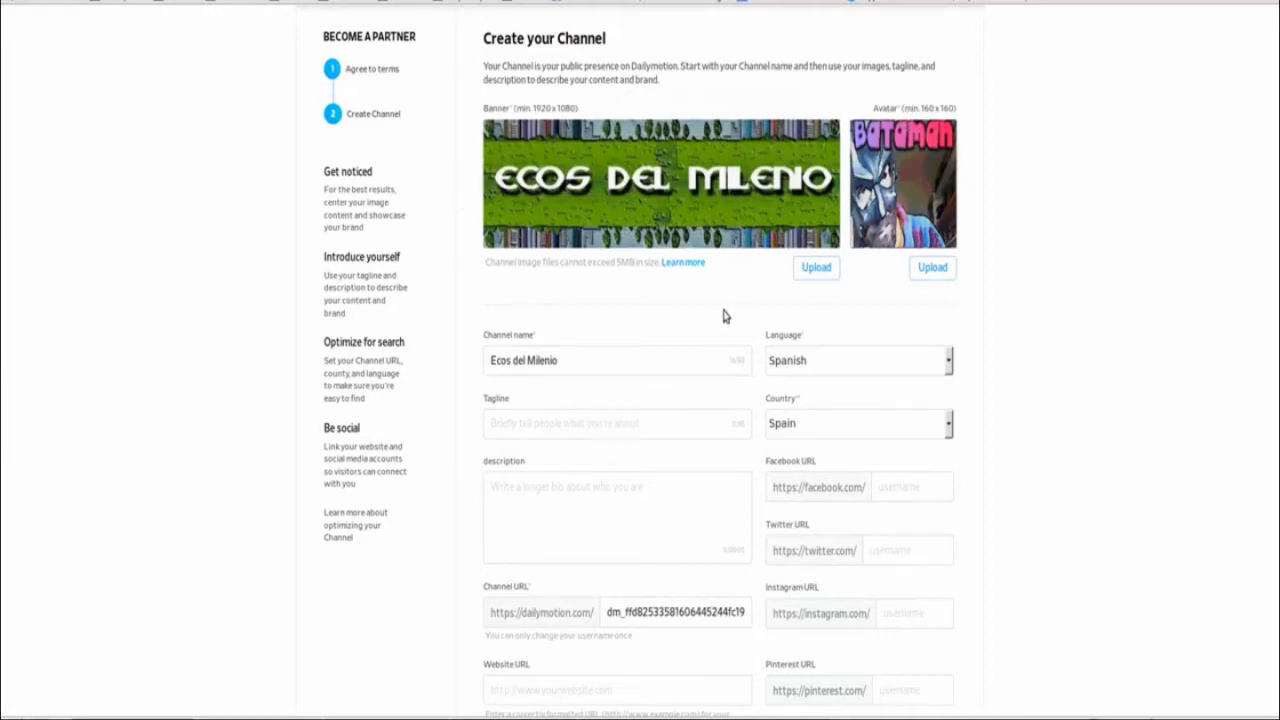
Enter the channel tagline "LMMS,dubstep,software libre,tutoriales", with LMMS in capitals.
{"action": "scroll", "coordinate": [643, 125], "scroll_direction": "down", "scroll_amount": 2}
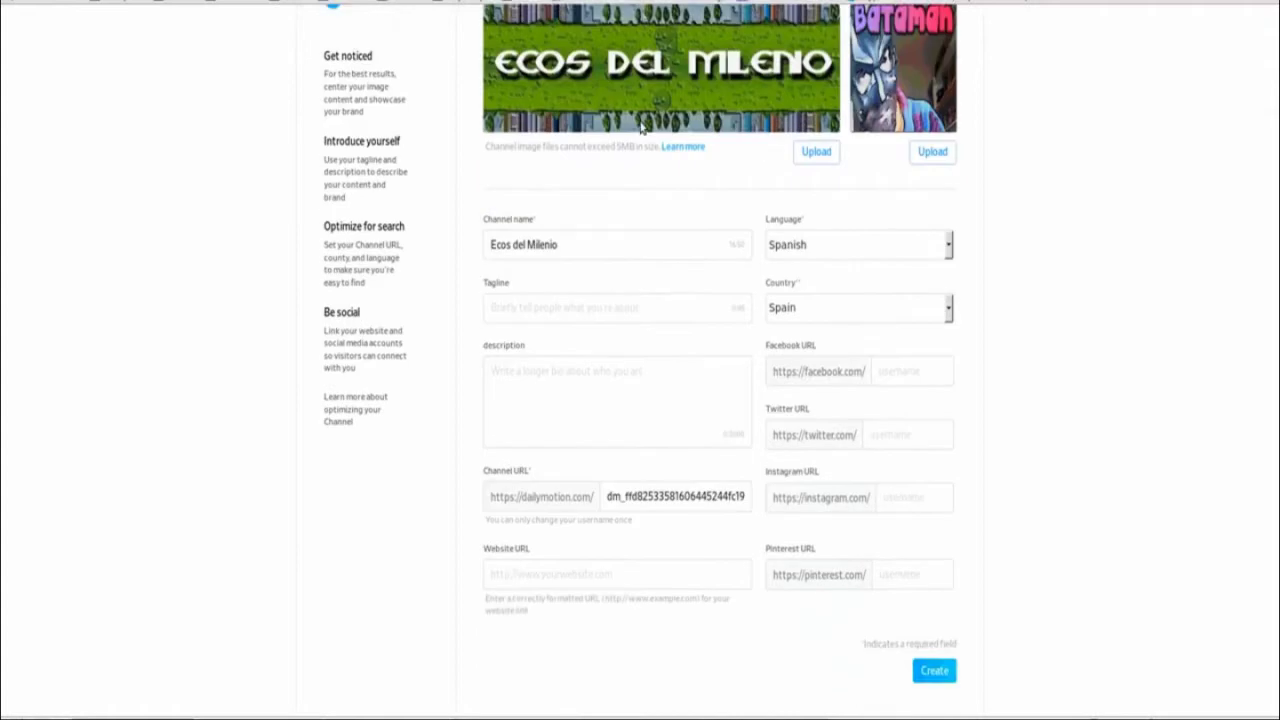
{"action": "scroll", "coordinate": [643, 125], "scroll_direction": "down", "scroll_amount": 1}
{"action": "left_click", "coordinate": [518, 240]}
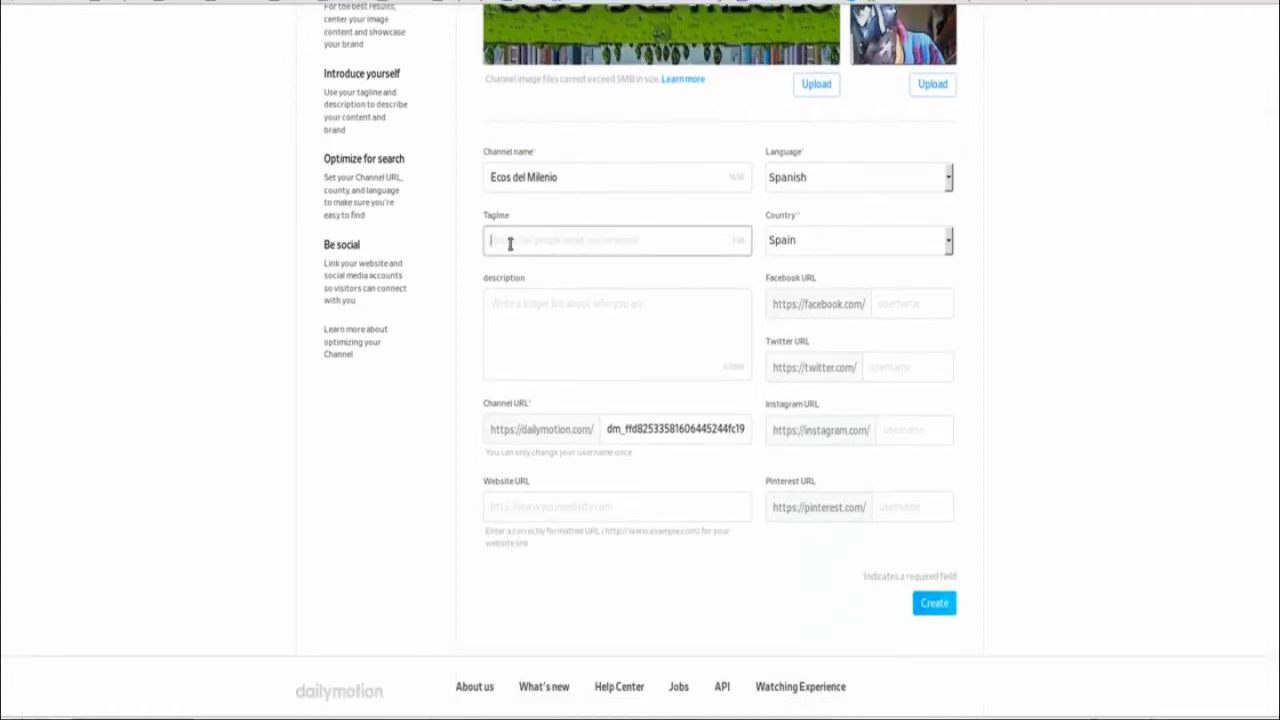
{"action": "type", "text": "Lmms,dubstep,software libre,"}
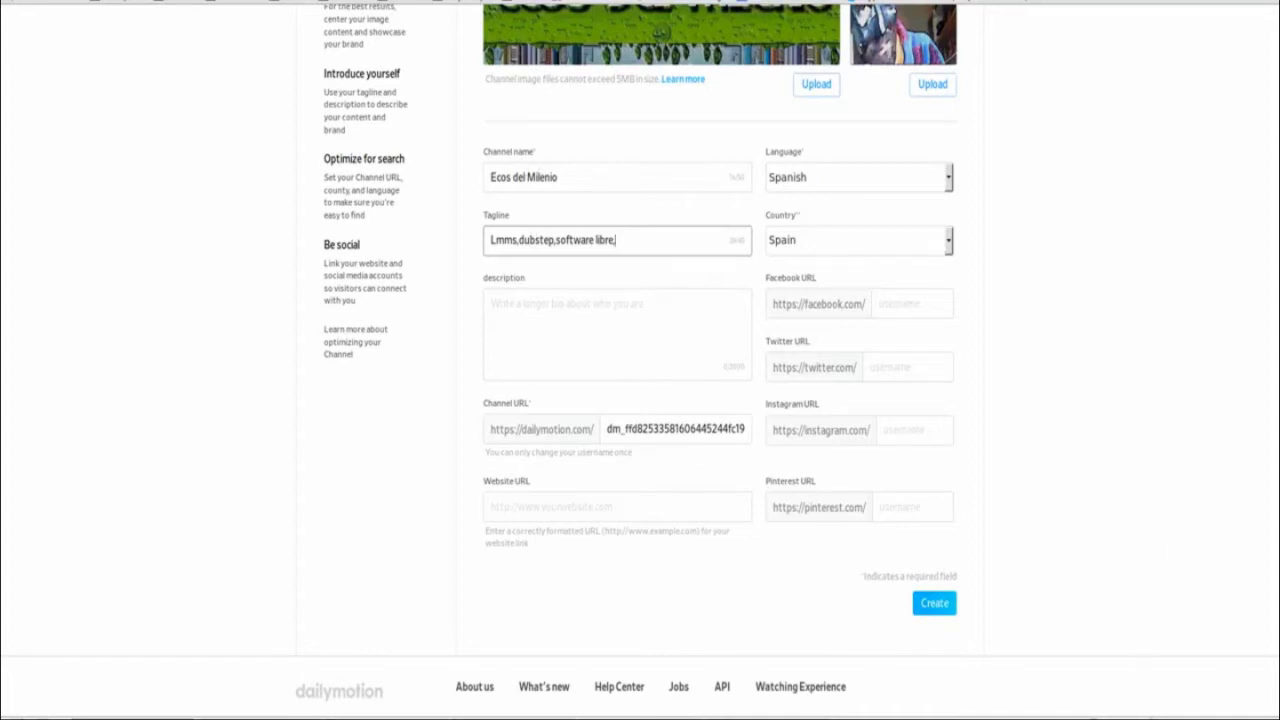
{"action": "right_click", "coordinate": [912, 622]}
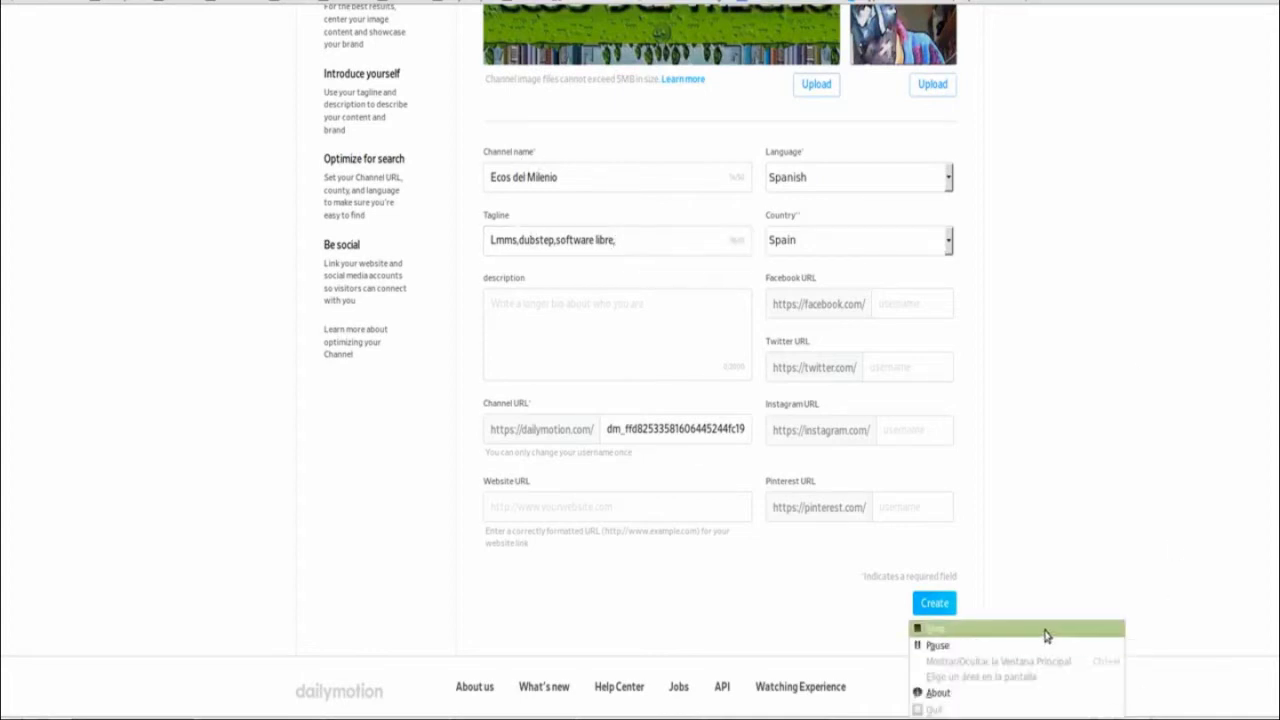
{"action": "left_click", "coordinate": [1013, 648]}
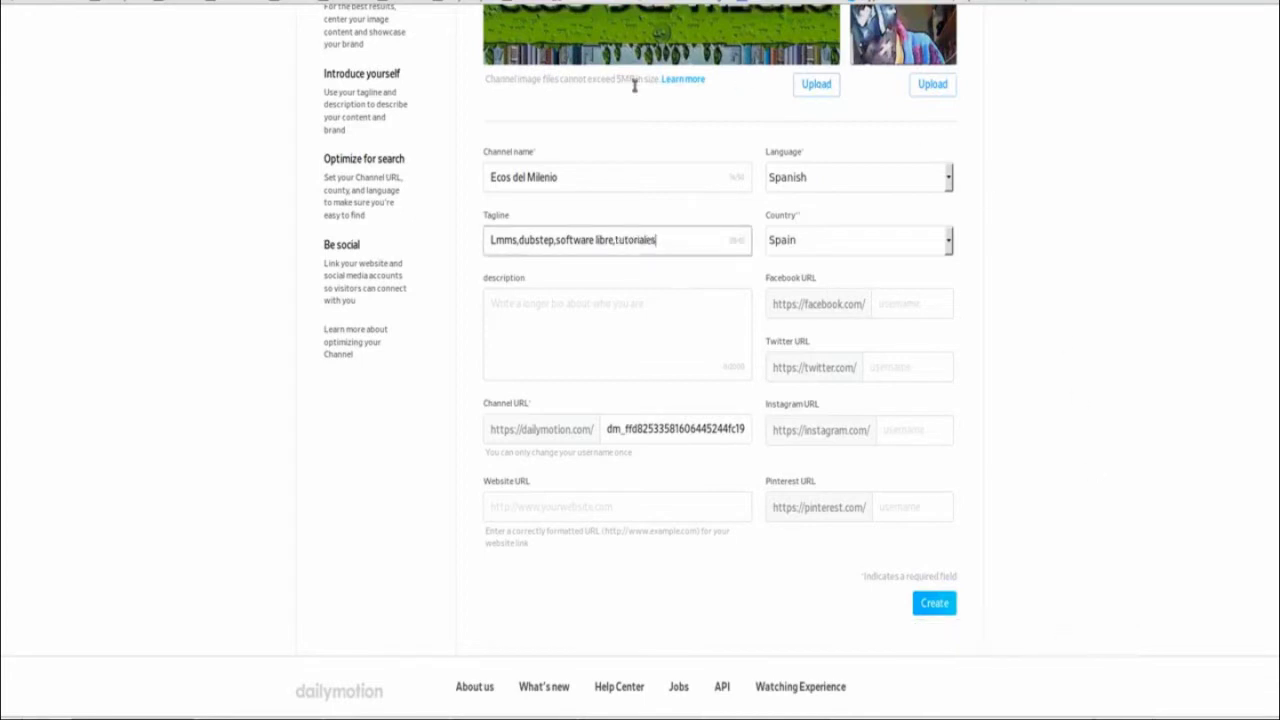
{"action": "left_click_drag", "start_coordinate": [517, 240], "coordinate": [497, 238]}
{"action": "left_click", "coordinate": [570, 172]}
{"action": "type", "text": "MMS"}
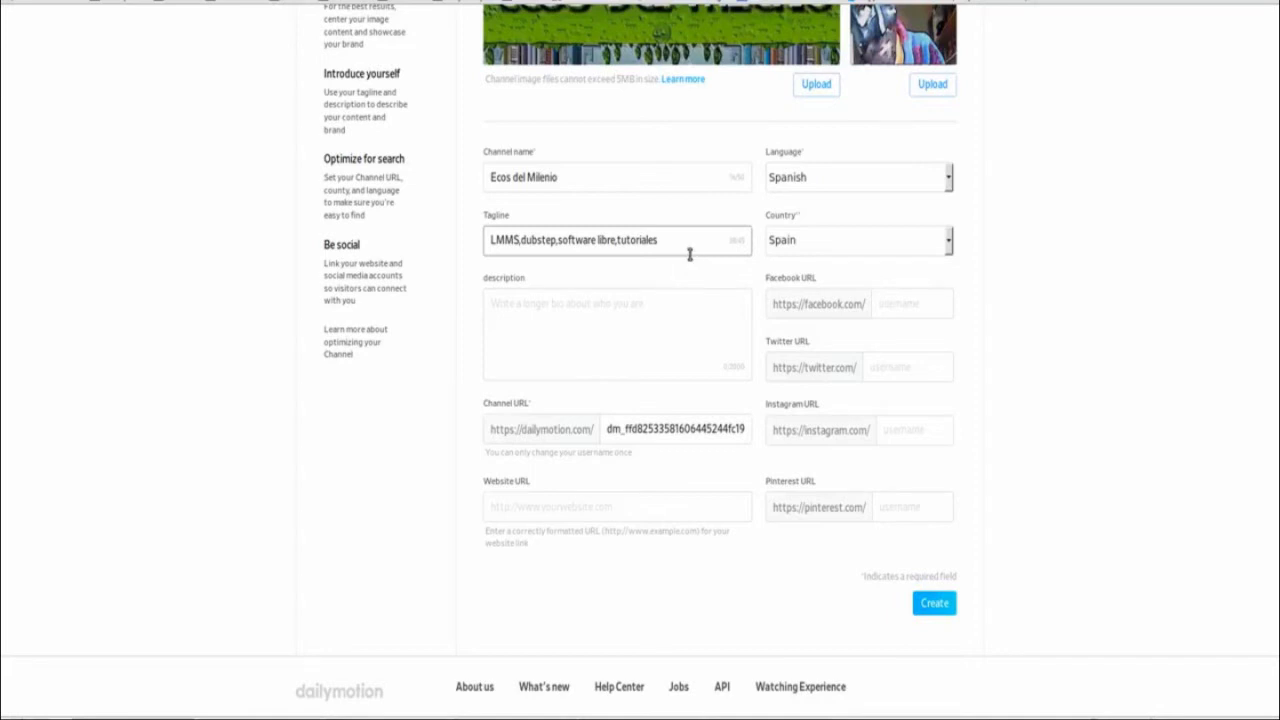
Review the channel form from banner and avatar down to the description, URL and social media fields.
{"action": "left_click", "coordinate": [594, 323]}
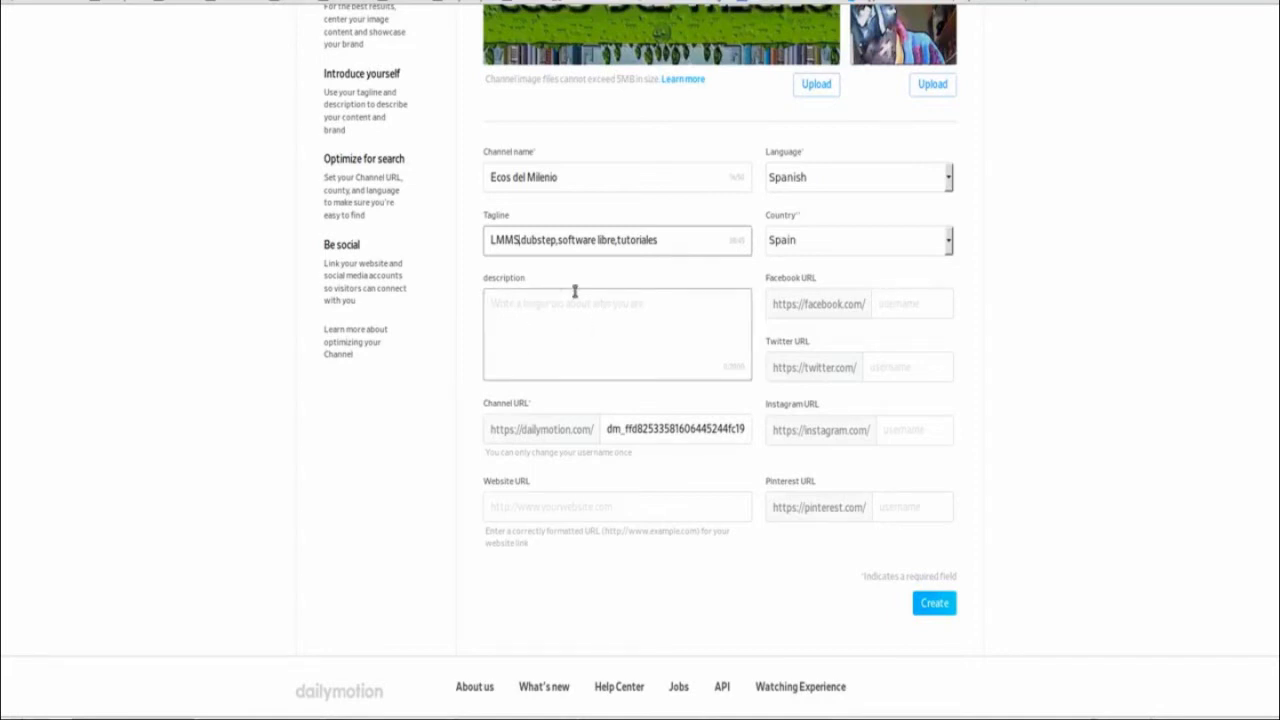
{"action": "scroll", "coordinate": [610, 295], "scroll_direction": "down", "scroll_amount": 1}
{"action": "scroll", "coordinate": [610, 295], "scroll_direction": "down", "scroll_amount": 1}
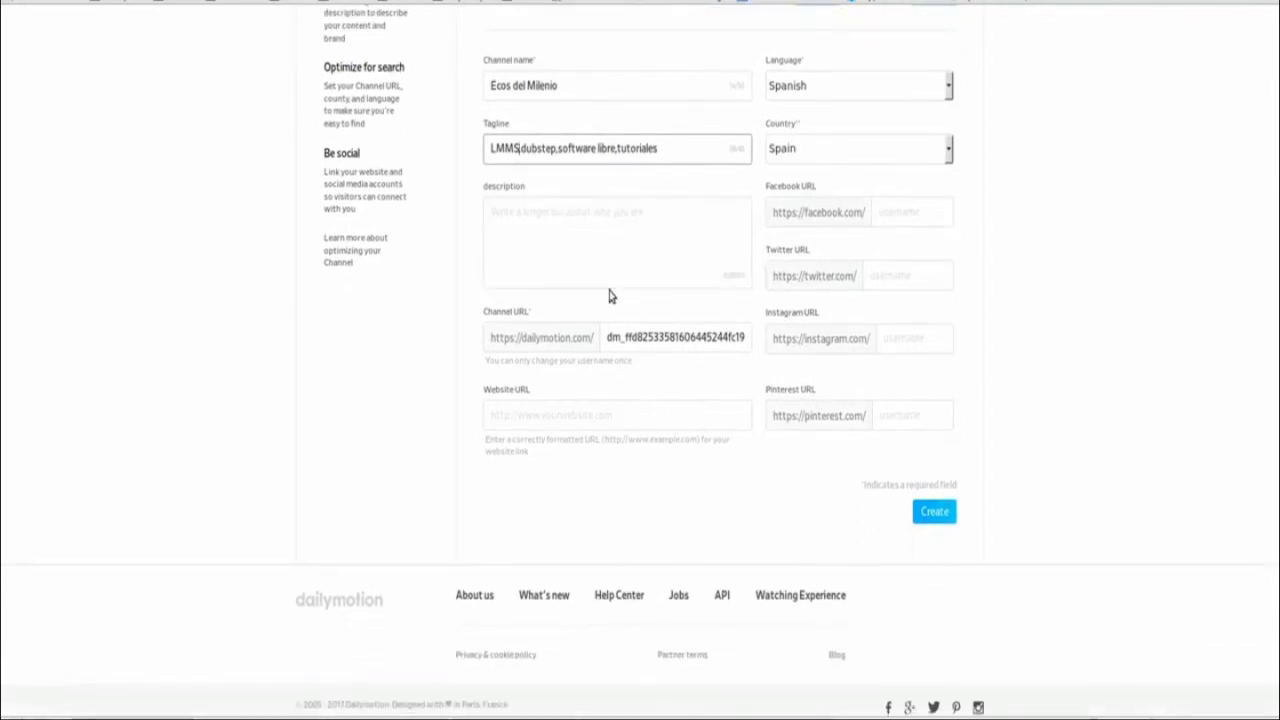
{"action": "scroll", "coordinate": [609, 296], "scroll_direction": "up", "scroll_amount": 3}
{"action": "scroll", "coordinate": [610, 288], "scroll_direction": "up", "scroll_amount": 3}
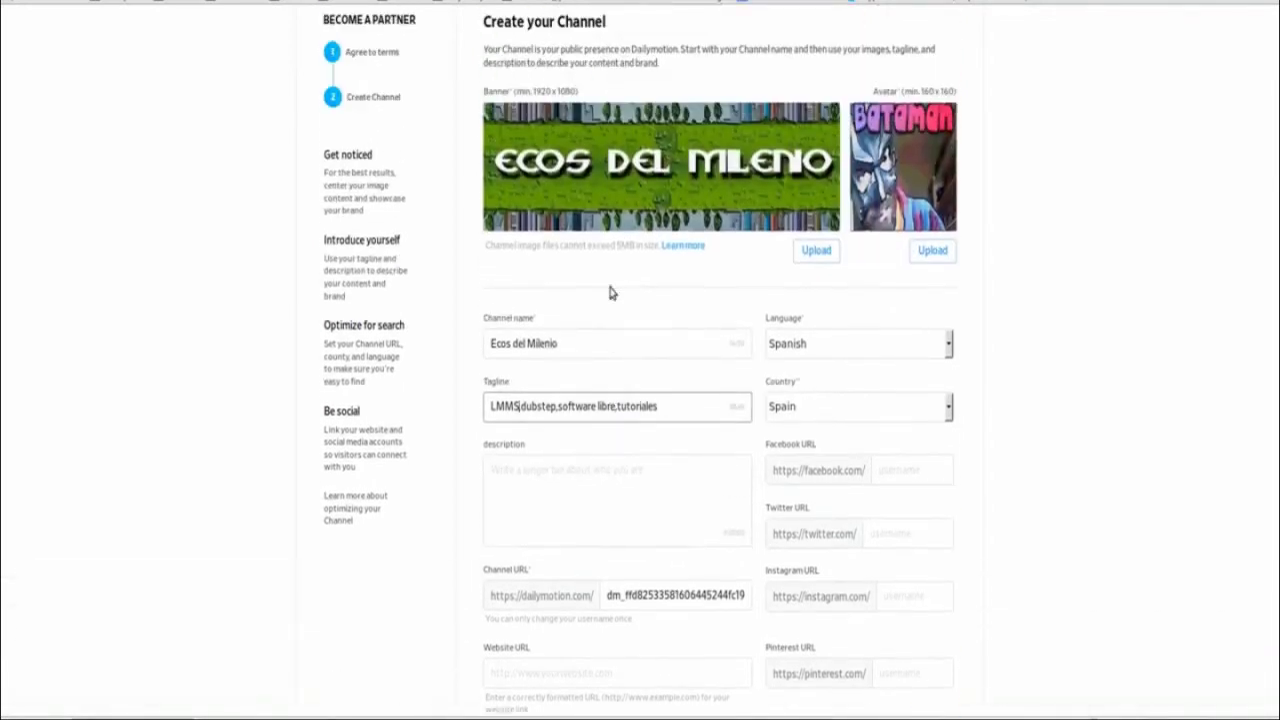
{"action": "scroll", "coordinate": [612, 292], "scroll_direction": "up", "scroll_amount": 1}
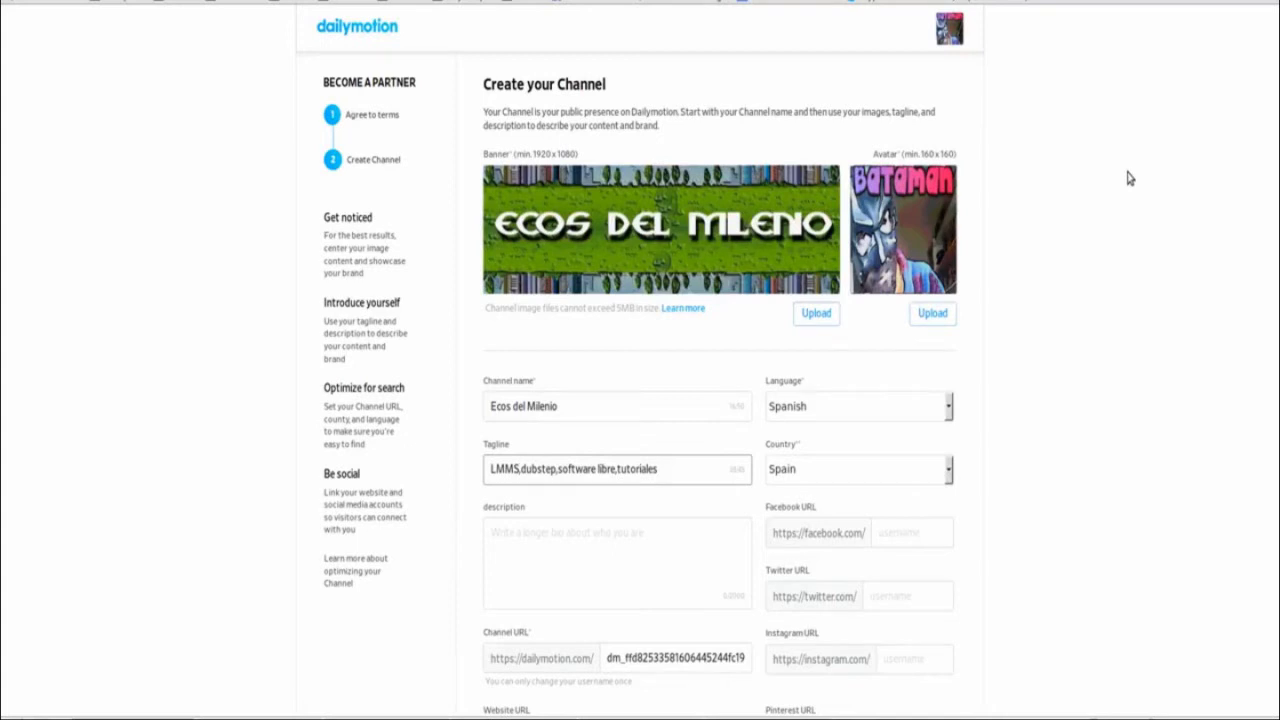
{"action": "scroll", "coordinate": [1130, 178], "scroll_direction": "down", "scroll_amount": 2}
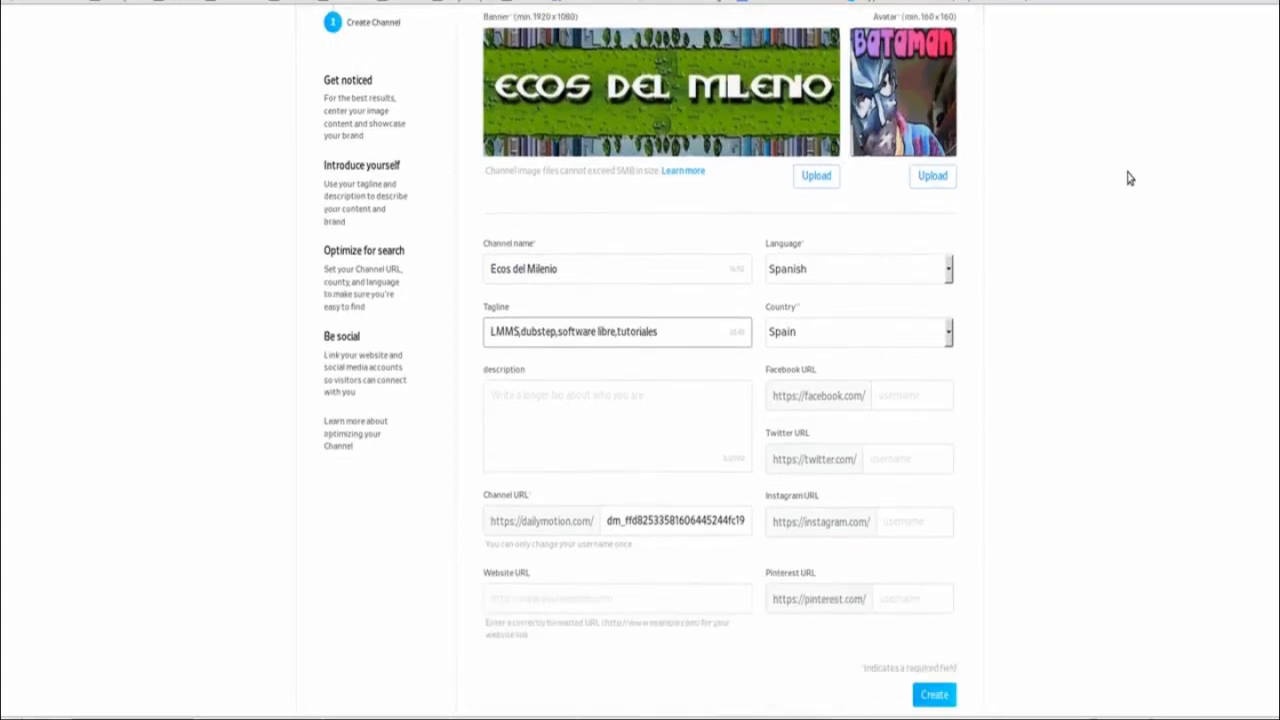
{"action": "scroll", "coordinate": [1130, 178], "scroll_direction": "down", "scroll_amount": 2}
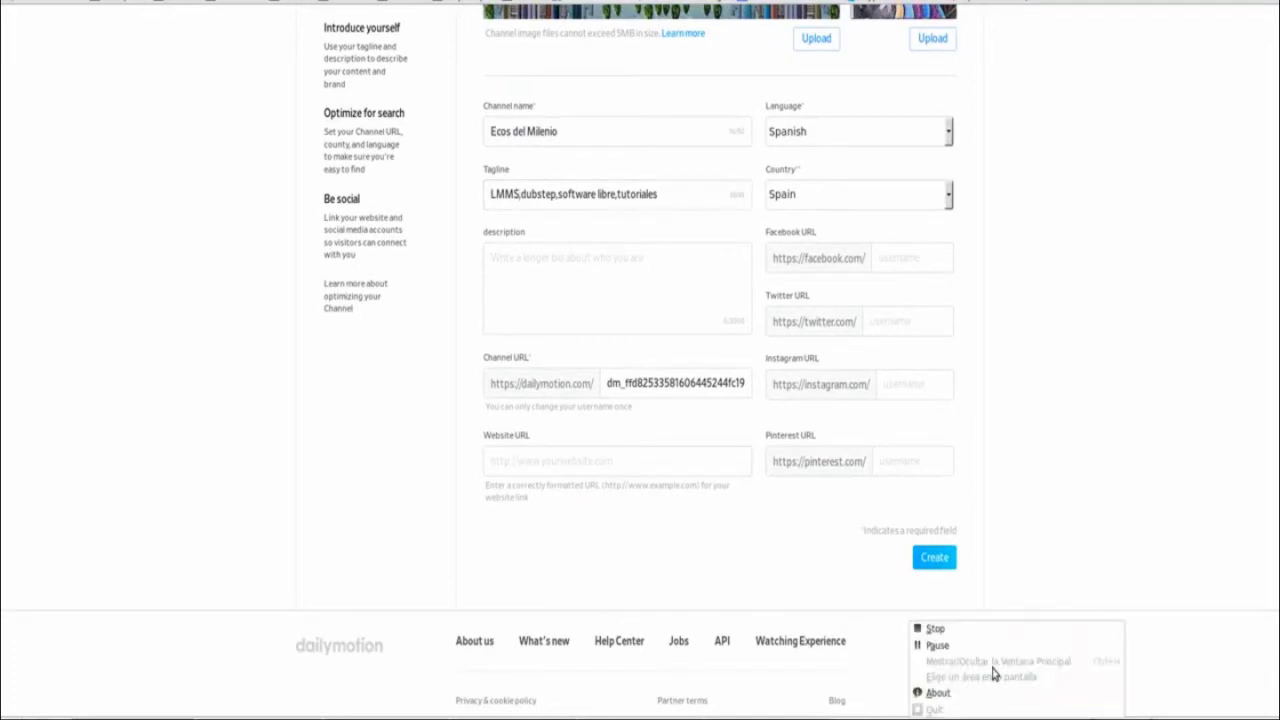
{"action": "left_click", "coordinate": [966, 648]}
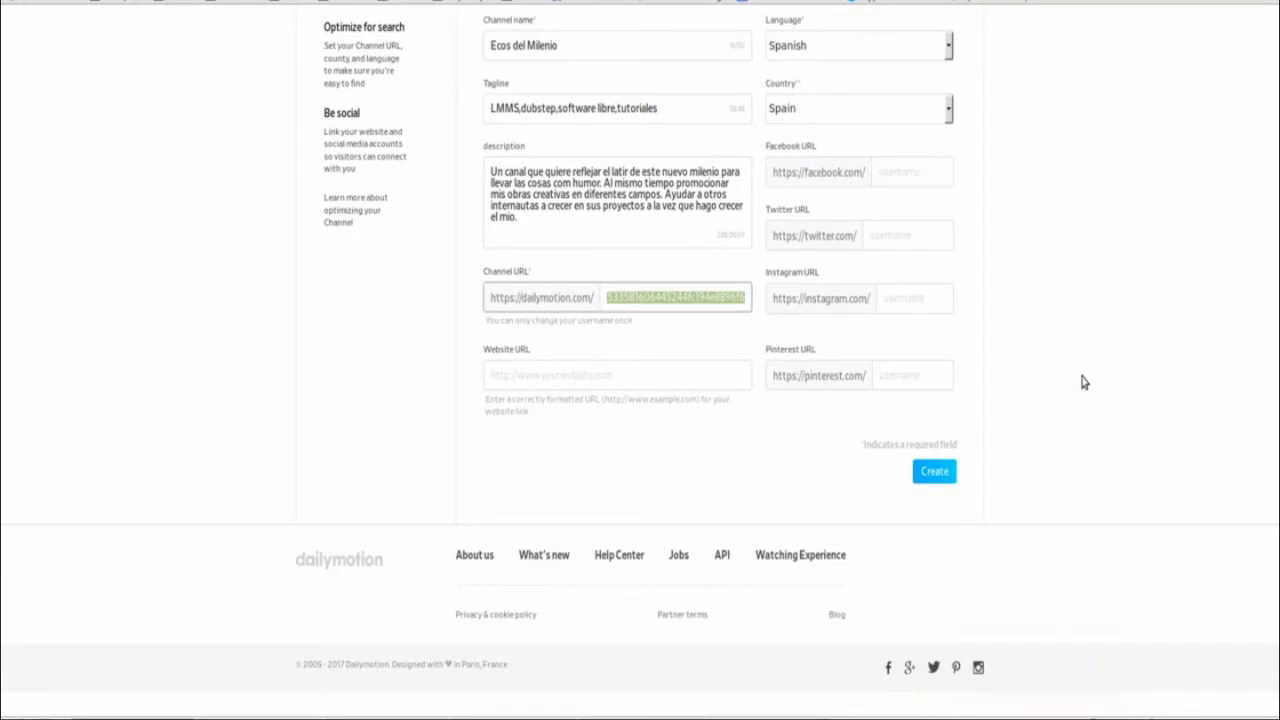
Review the channel description and replace the channel URL's username part with "ecosdelmilenio".
{"action": "scroll", "coordinate": [1081, 381], "scroll_direction": "up", "scroll_amount": 2}
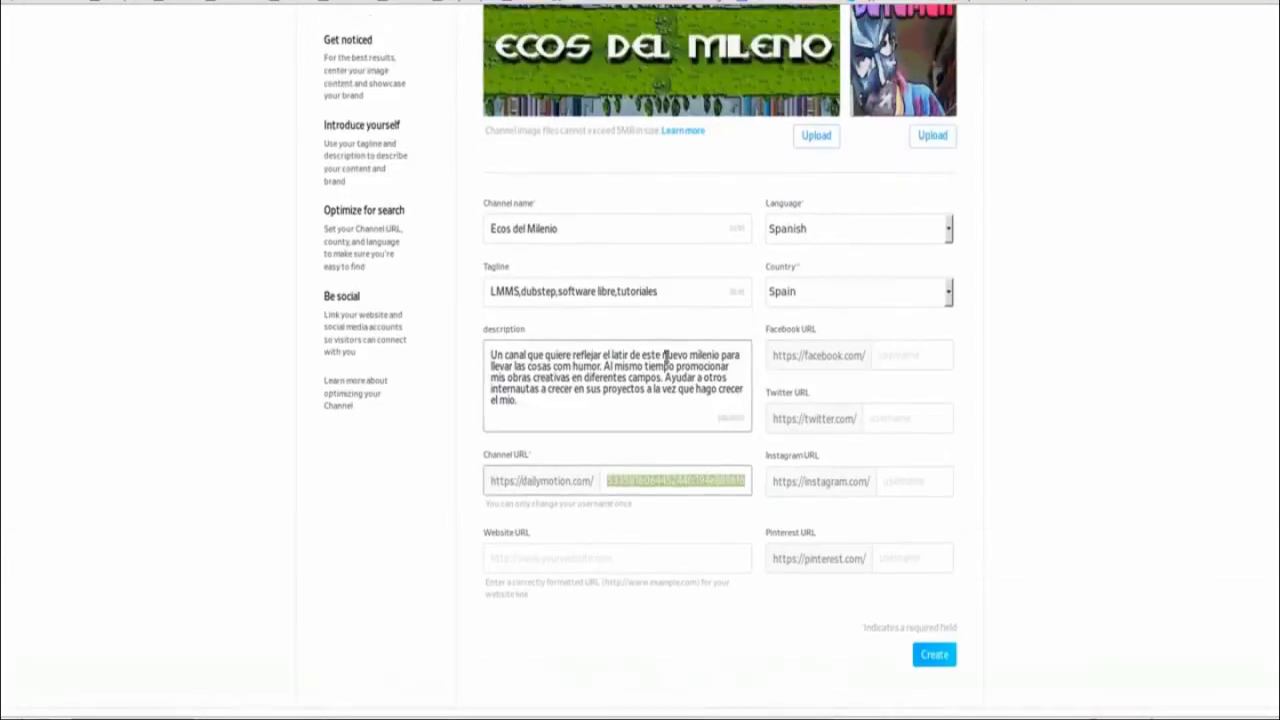
{"action": "scroll", "coordinate": [1143, 252], "scroll_direction": "down", "scroll_amount": 2}
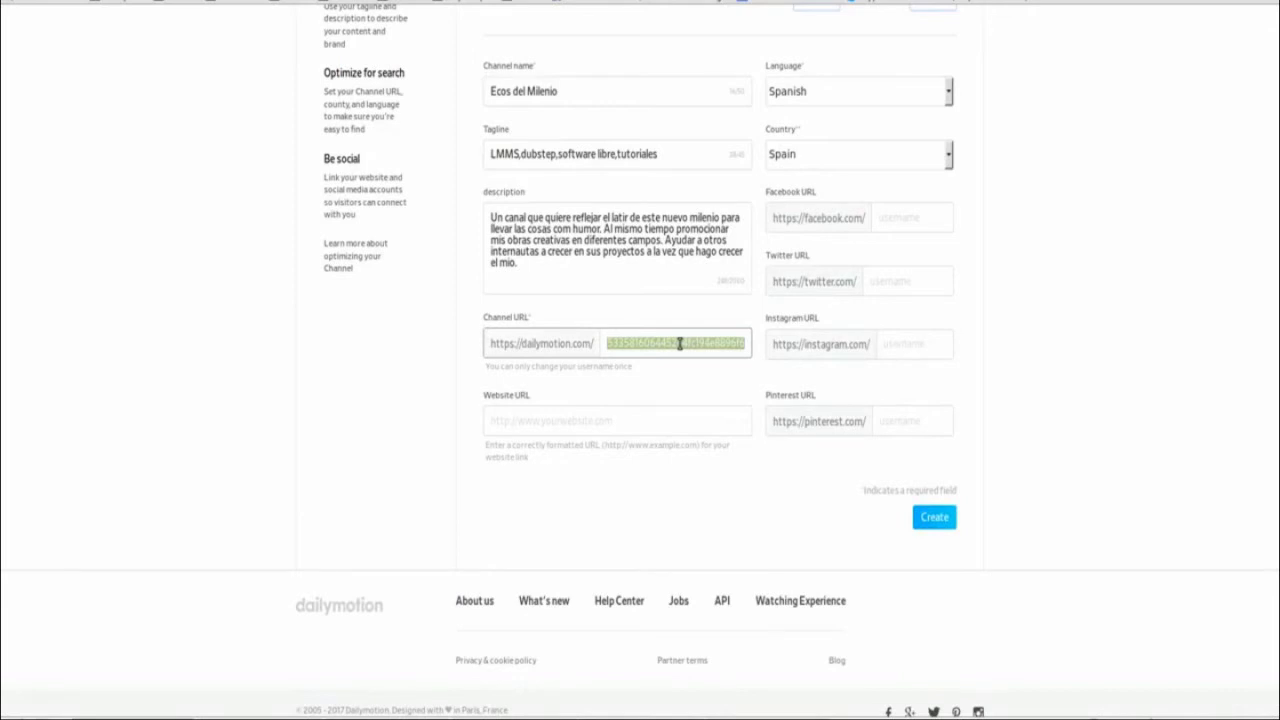
{"action": "type", "text": "ecos"}
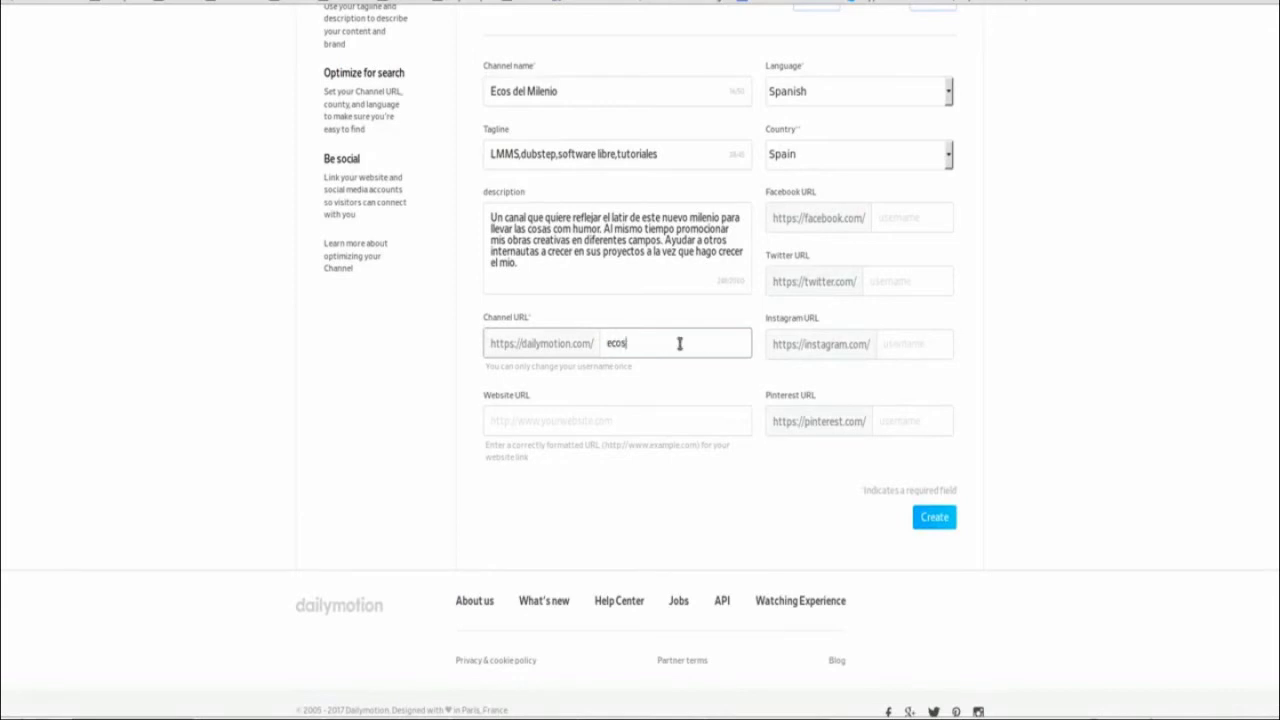
{"action": "type", "text": "delmilenio"}
{"action": "left_click", "coordinate": [1166, 714]}
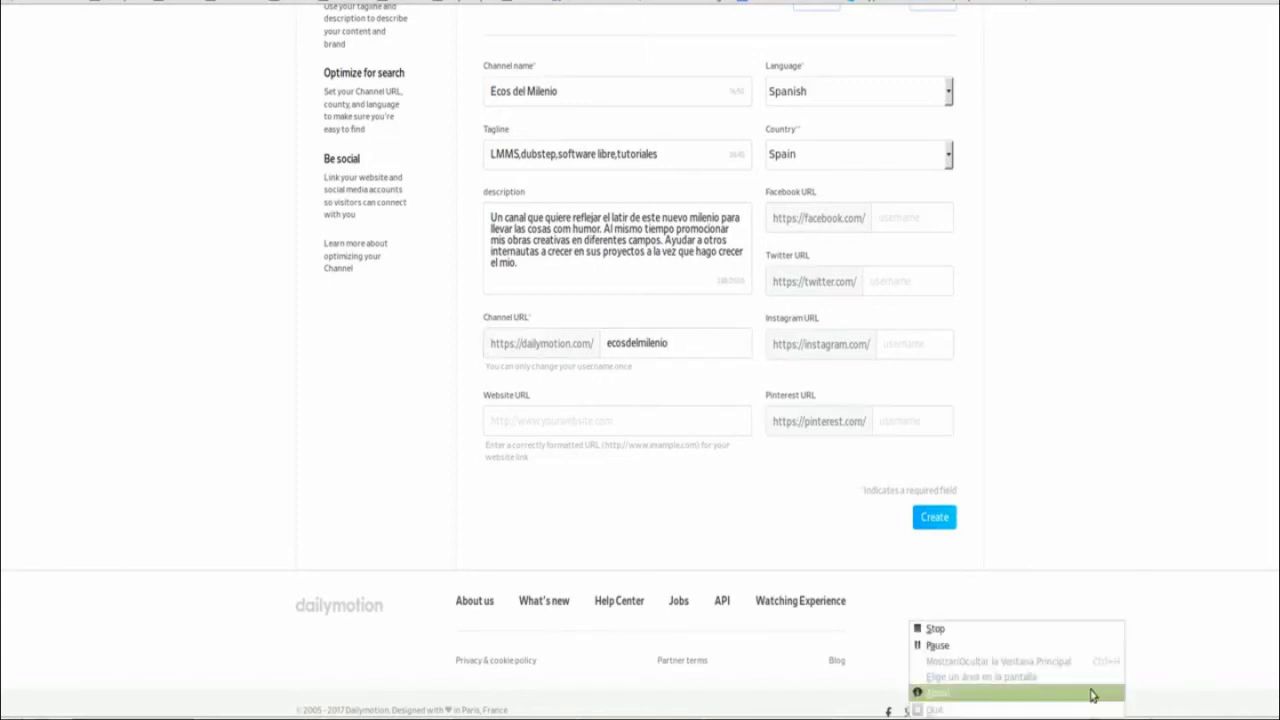
{"action": "left_click", "coordinate": [983, 646]}
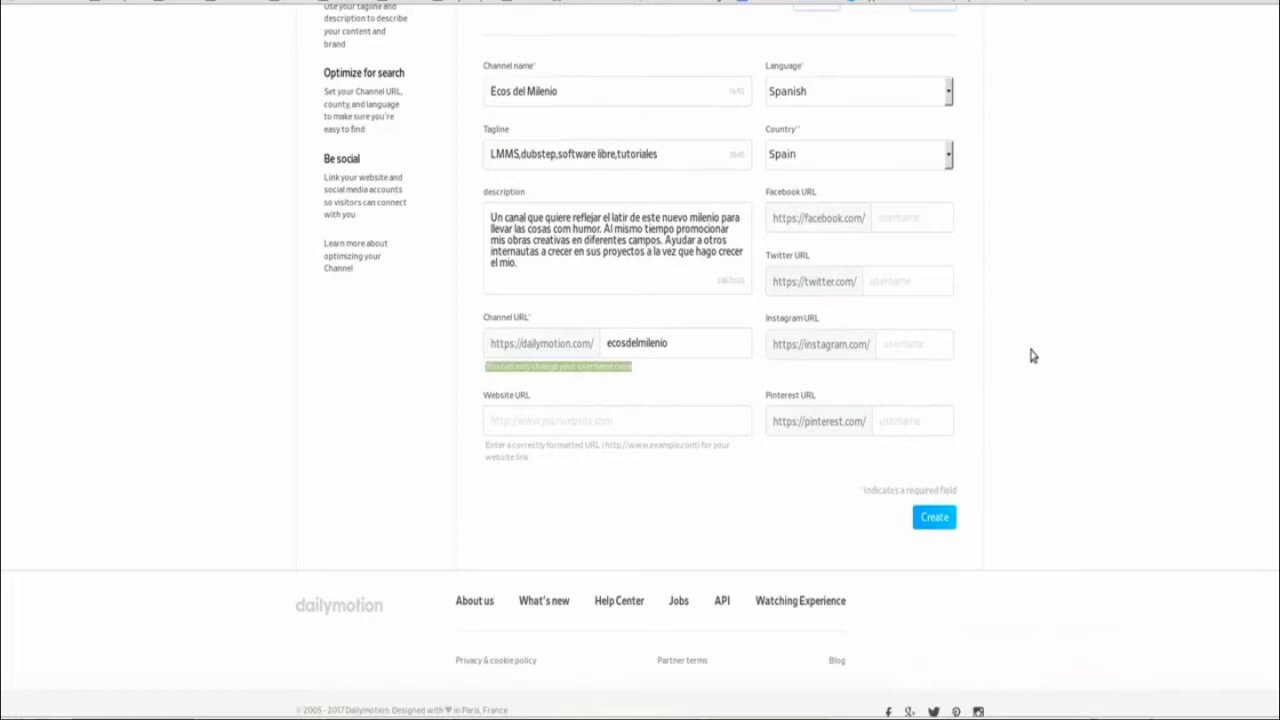
{"action": "scroll", "coordinate": [1033, 356], "scroll_direction": "up", "scroll_amount": 2}
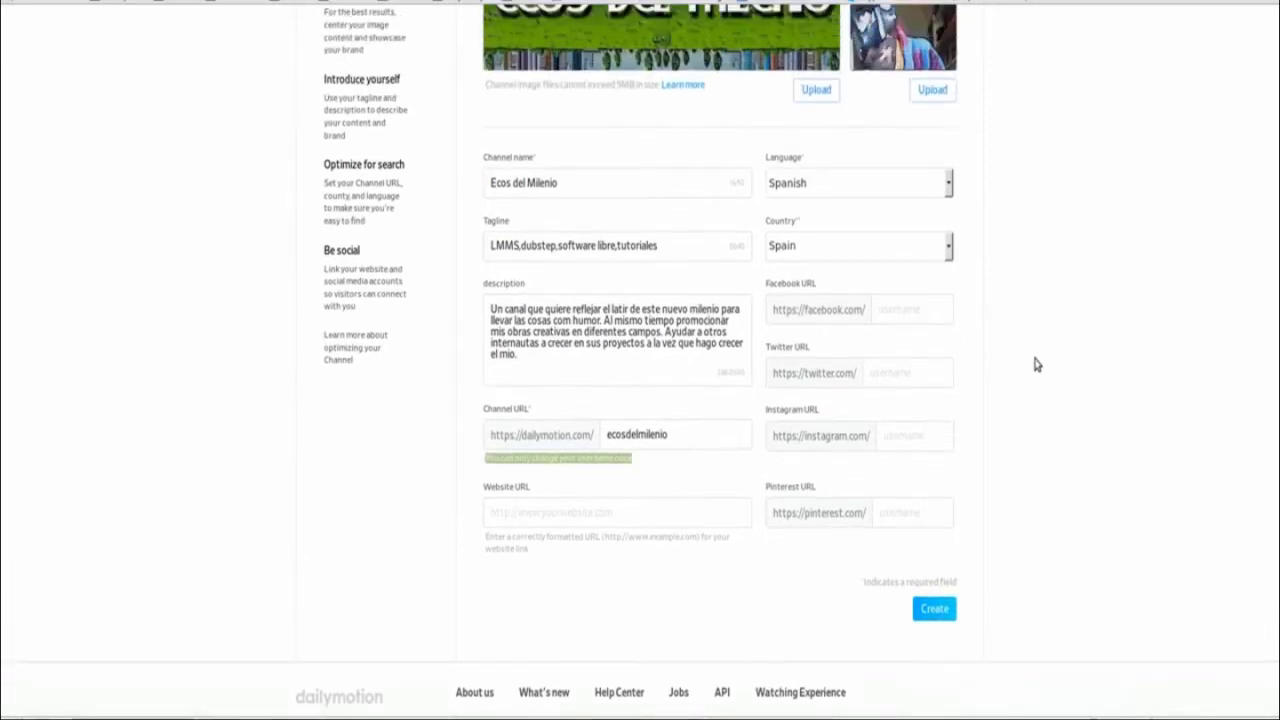
Review the filled-in channel form, from the banner and avatar down to the channel URL, website and social media fields.
{"action": "scroll", "coordinate": [1034, 362], "scroll_direction": "down", "scroll_amount": 2}
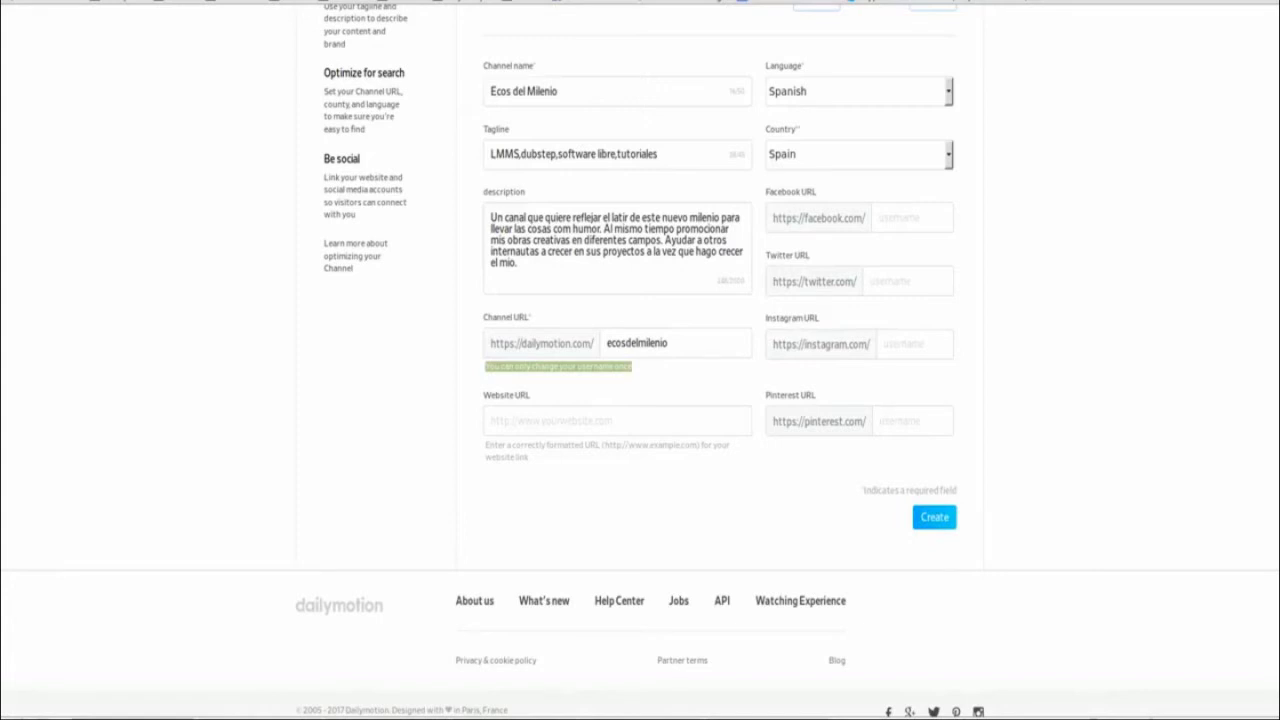
{"action": "left_click", "coordinate": [1096, 715]}
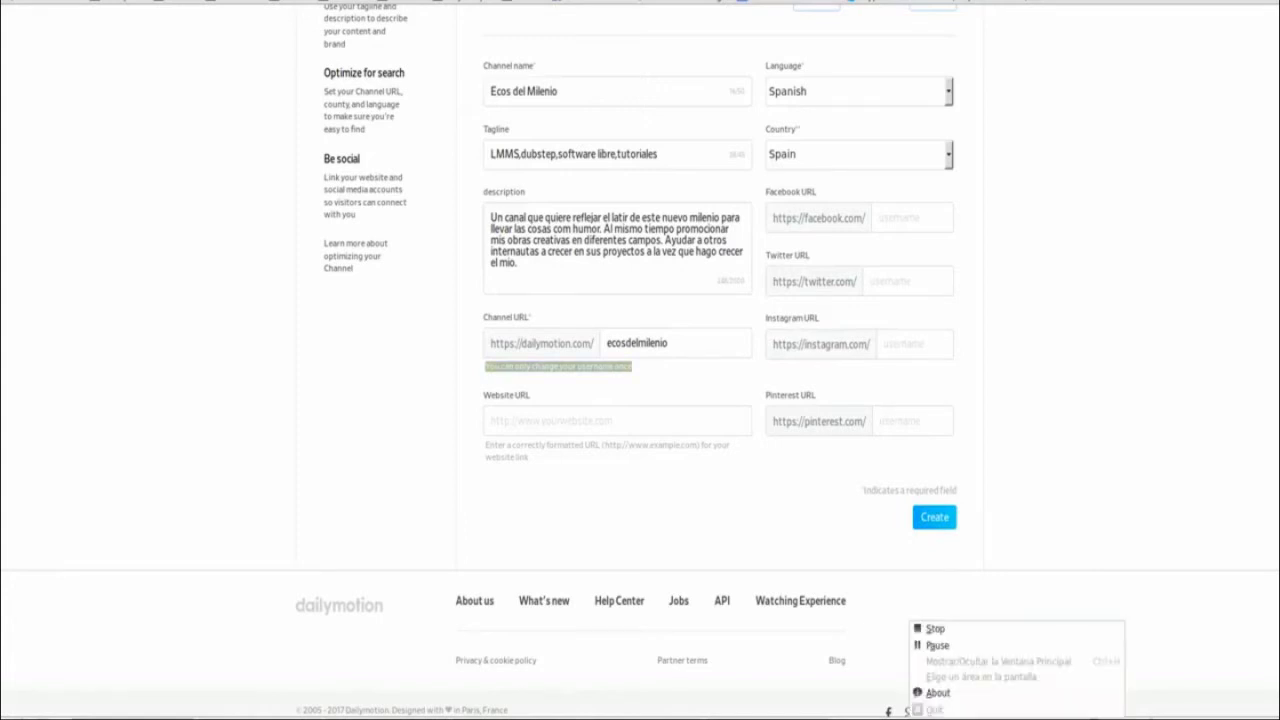
{"action": "left_click", "coordinate": [1016, 652]}
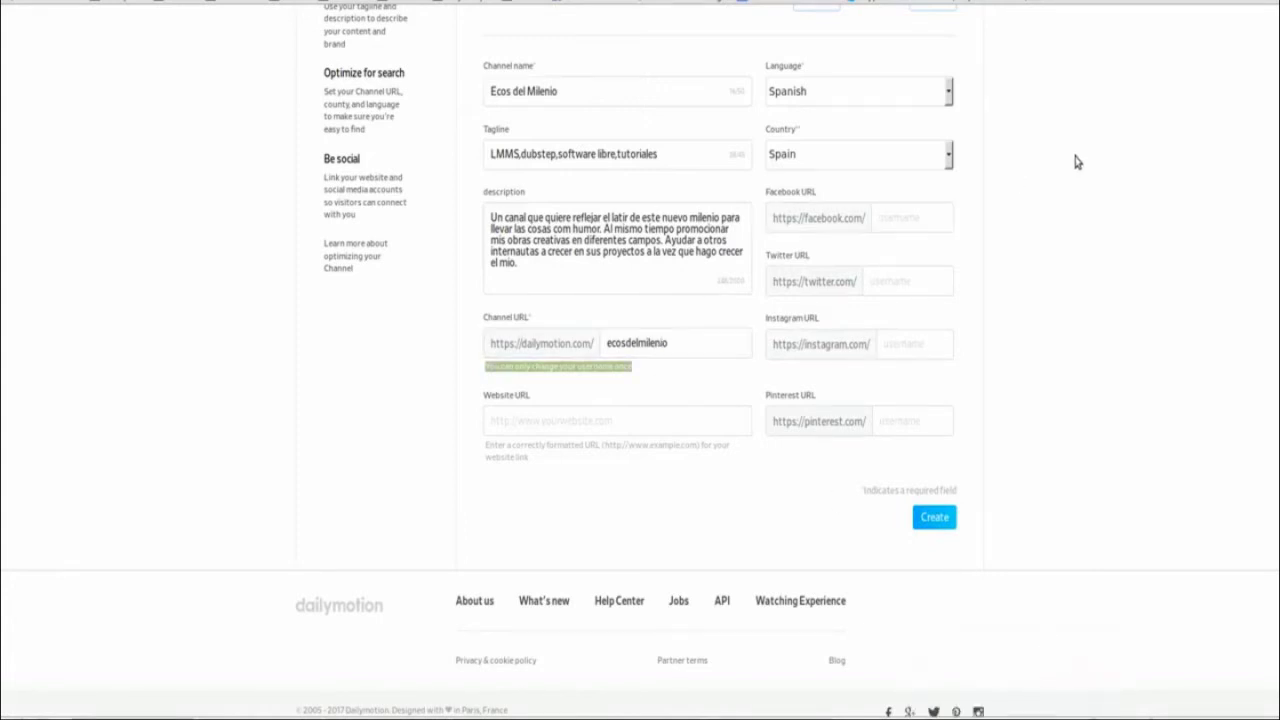
{"action": "scroll", "coordinate": [1076, 162], "scroll_direction": "down", "scroll_amount": 1}
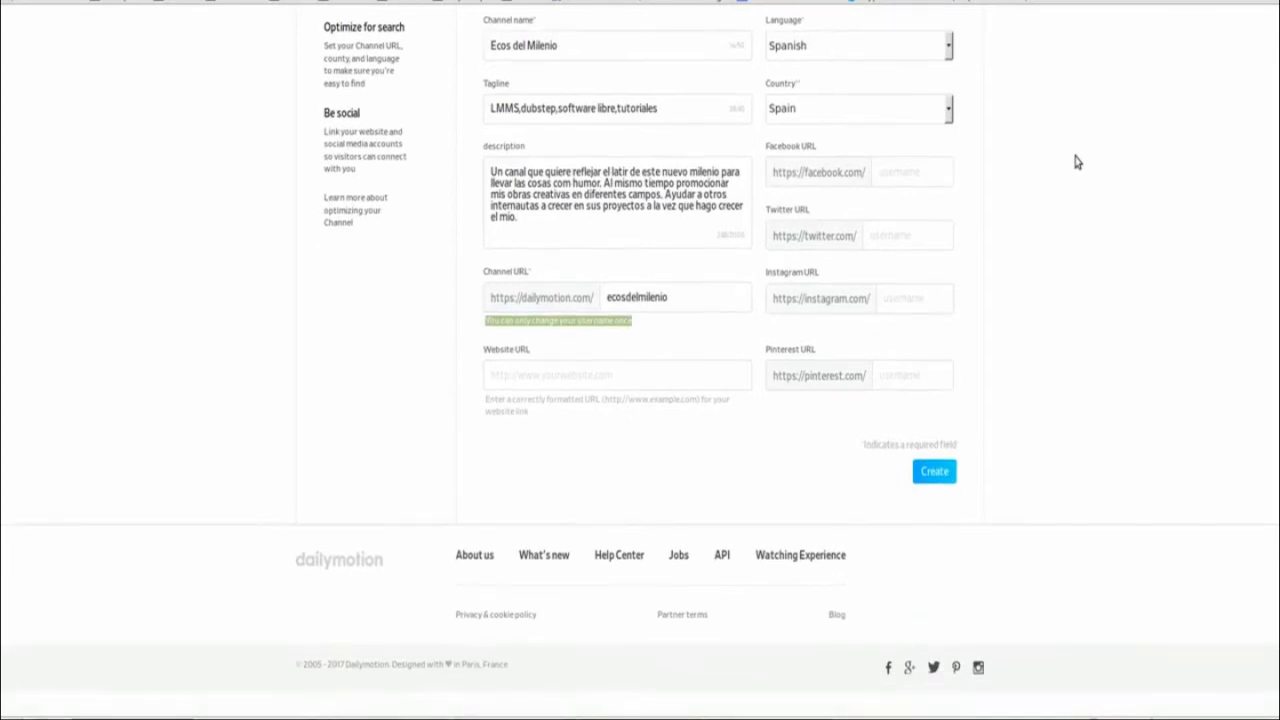
{"action": "left_click", "coordinate": [660, 337]}
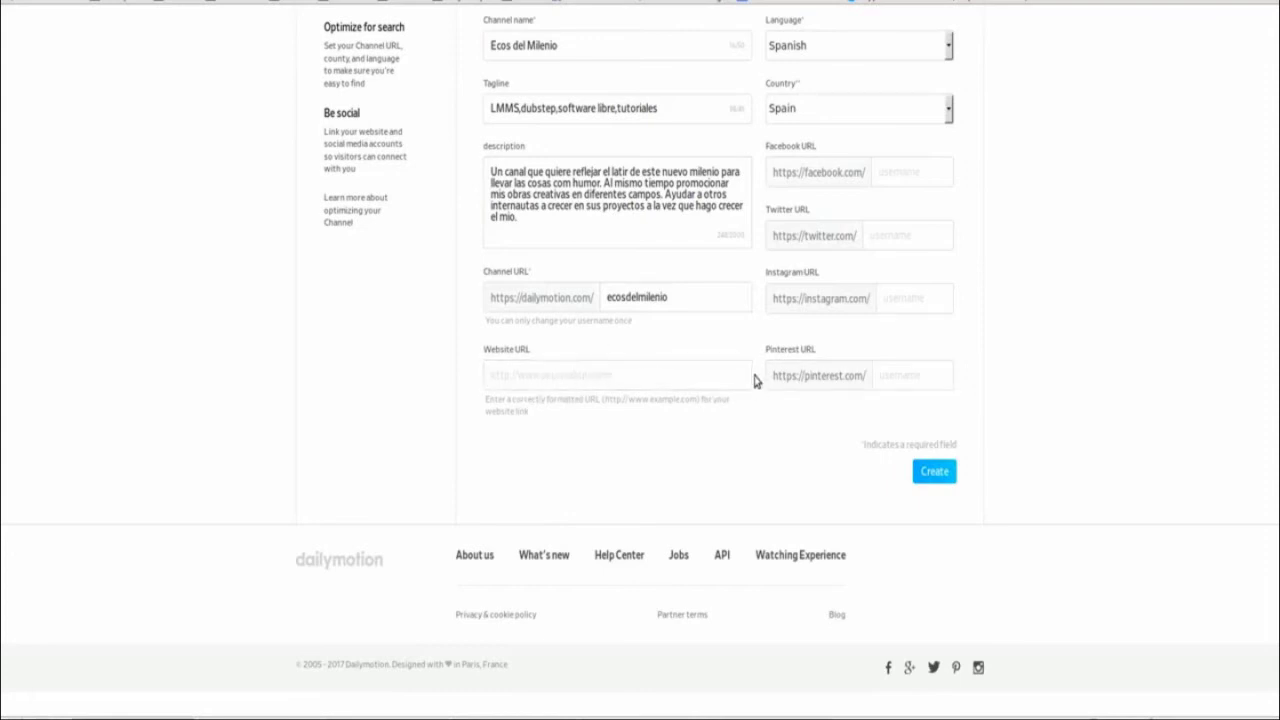
{"action": "scroll", "coordinate": [785, 303], "scroll_direction": "up", "scroll_amount": 3}
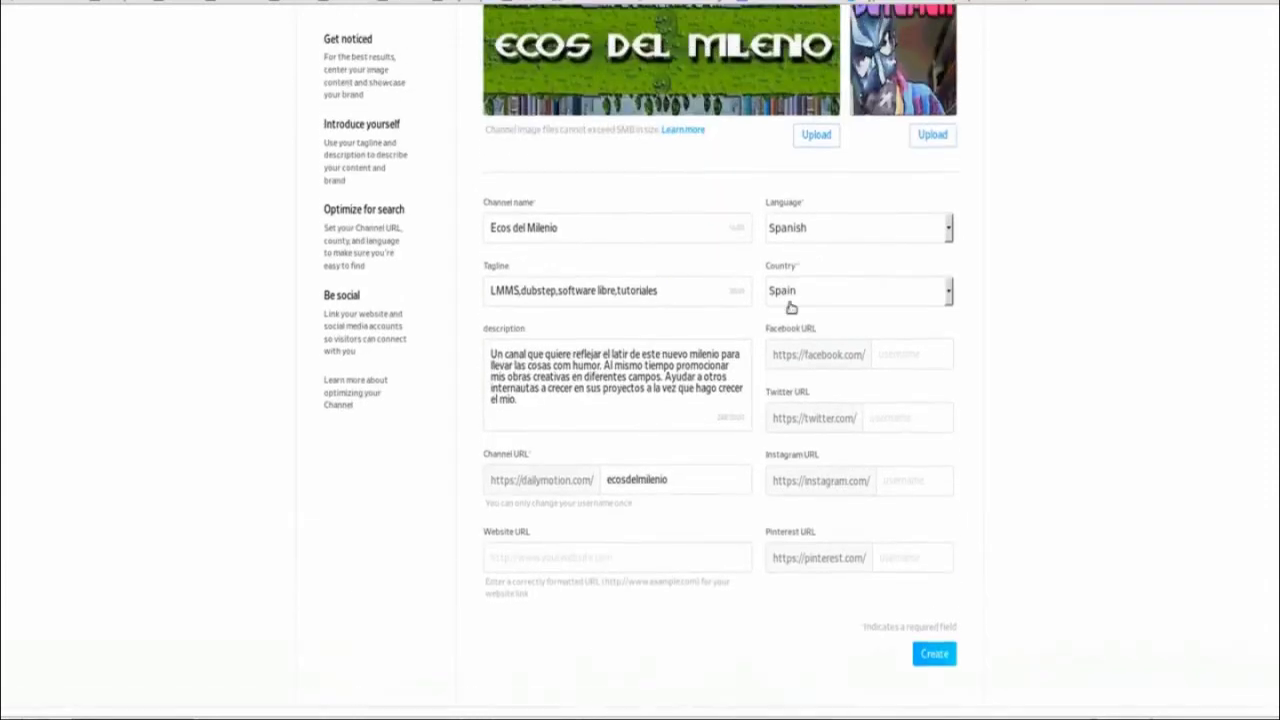
{"action": "scroll", "coordinate": [903, 343], "scroll_direction": "down", "scroll_amount": 1}
{"action": "scroll", "coordinate": [903, 343], "scroll_direction": "down", "scroll_amount": 1}
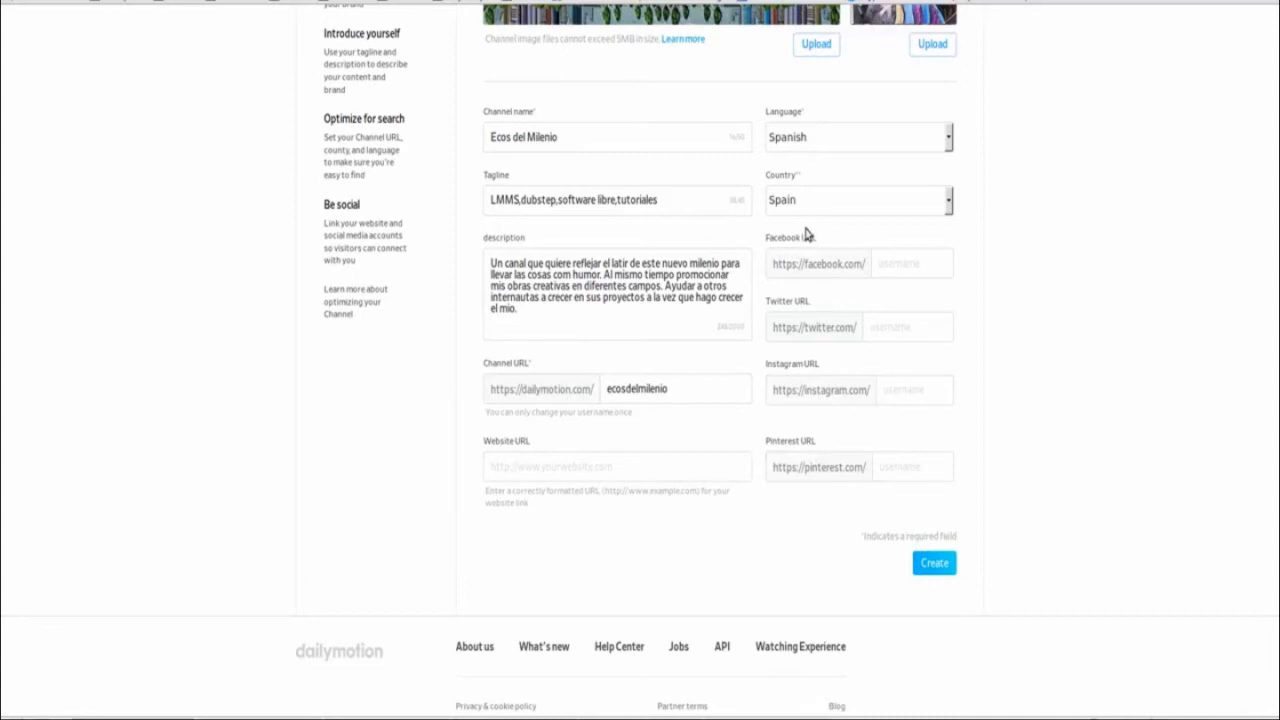
{"action": "scroll", "coordinate": [1042, 349], "scroll_direction": "up", "scroll_amount": 3}
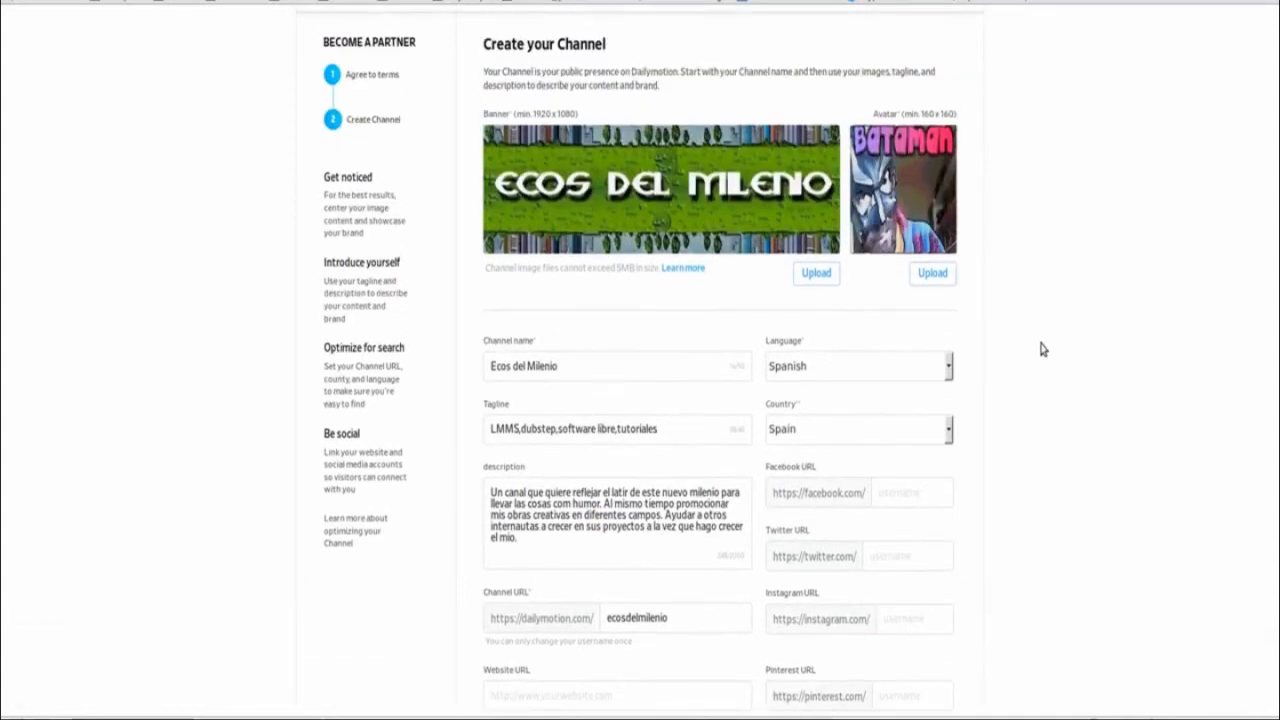
{"action": "scroll", "coordinate": [1042, 349], "scroll_direction": "down", "scroll_amount": 3}
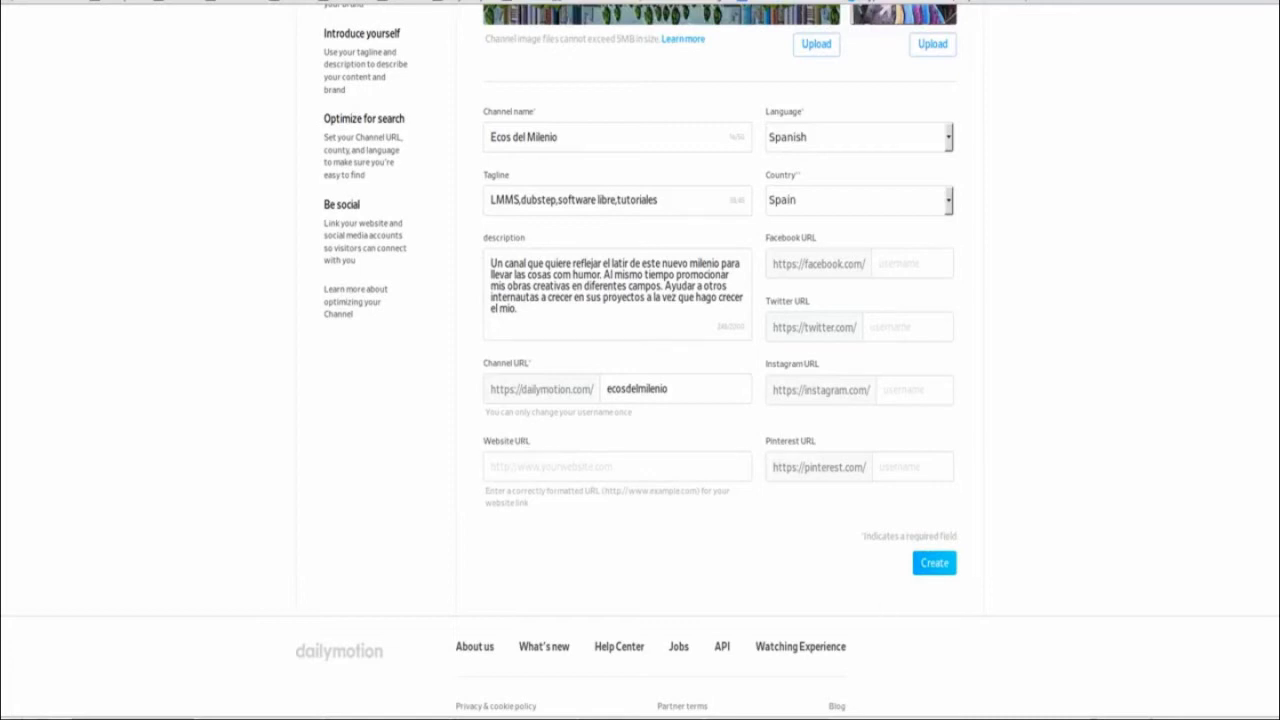
{"action": "left_click", "coordinate": [991, 651]}
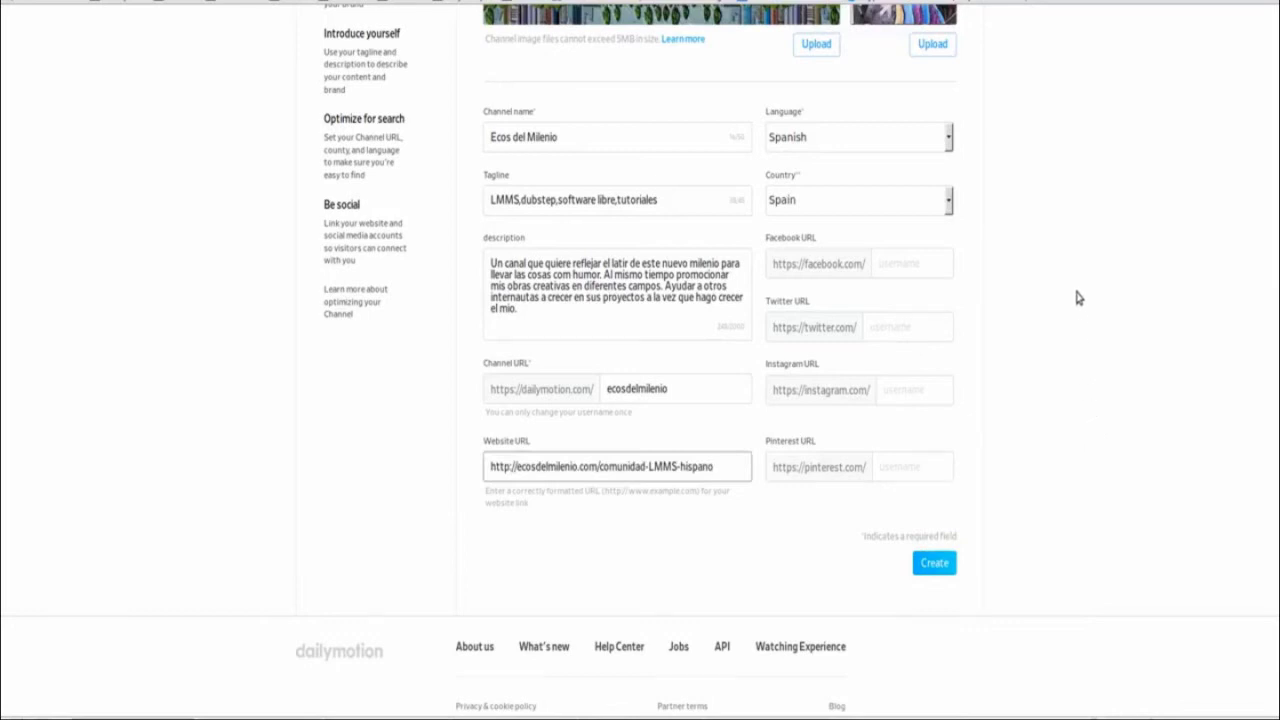
{"action": "scroll", "coordinate": [1074, 285], "scroll_direction": "down", "scroll_amount": 2}
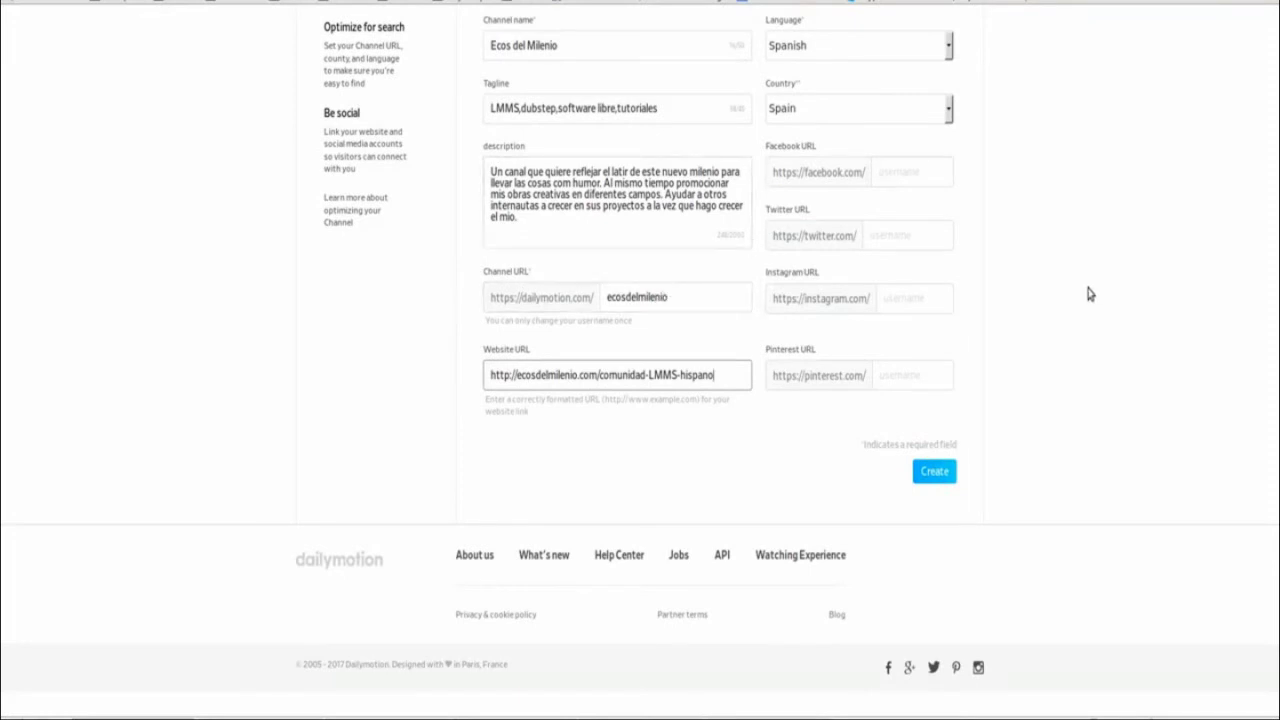
{"action": "scroll", "coordinate": [1090, 294], "scroll_direction": "up", "scroll_amount": 5}
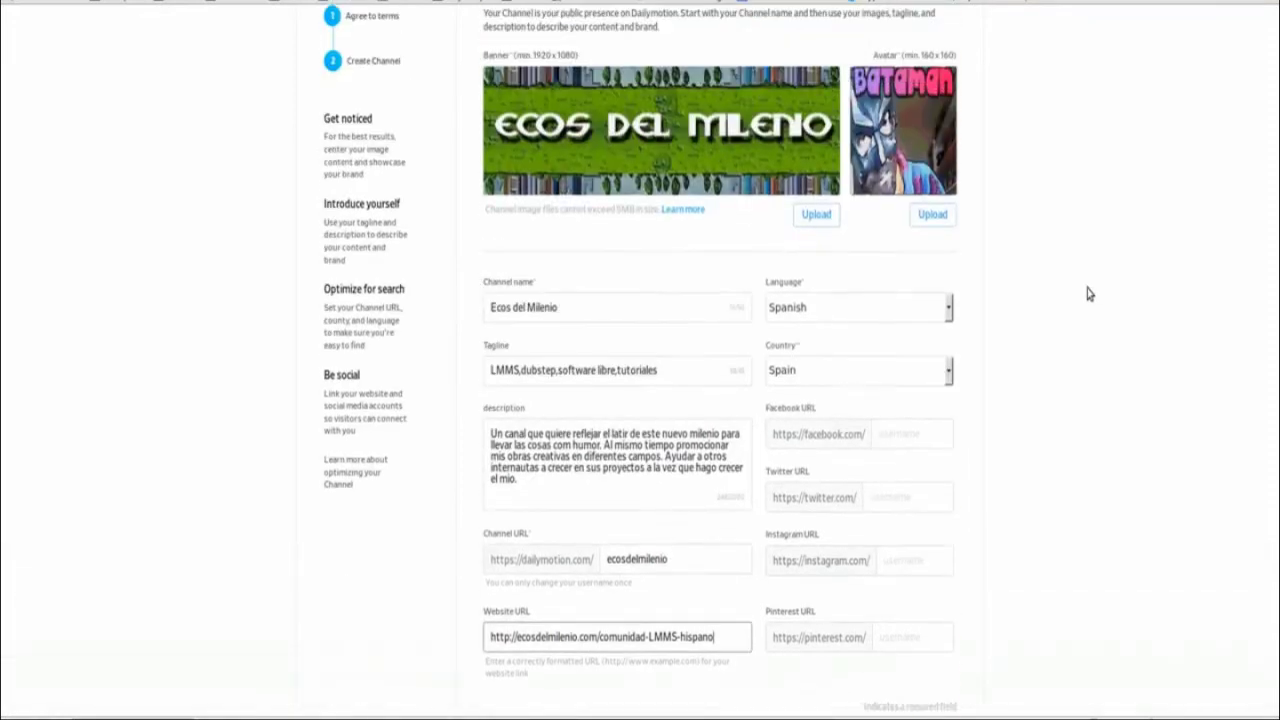
{"action": "scroll", "coordinate": [1090, 294], "scroll_direction": "down", "scroll_amount": 5}
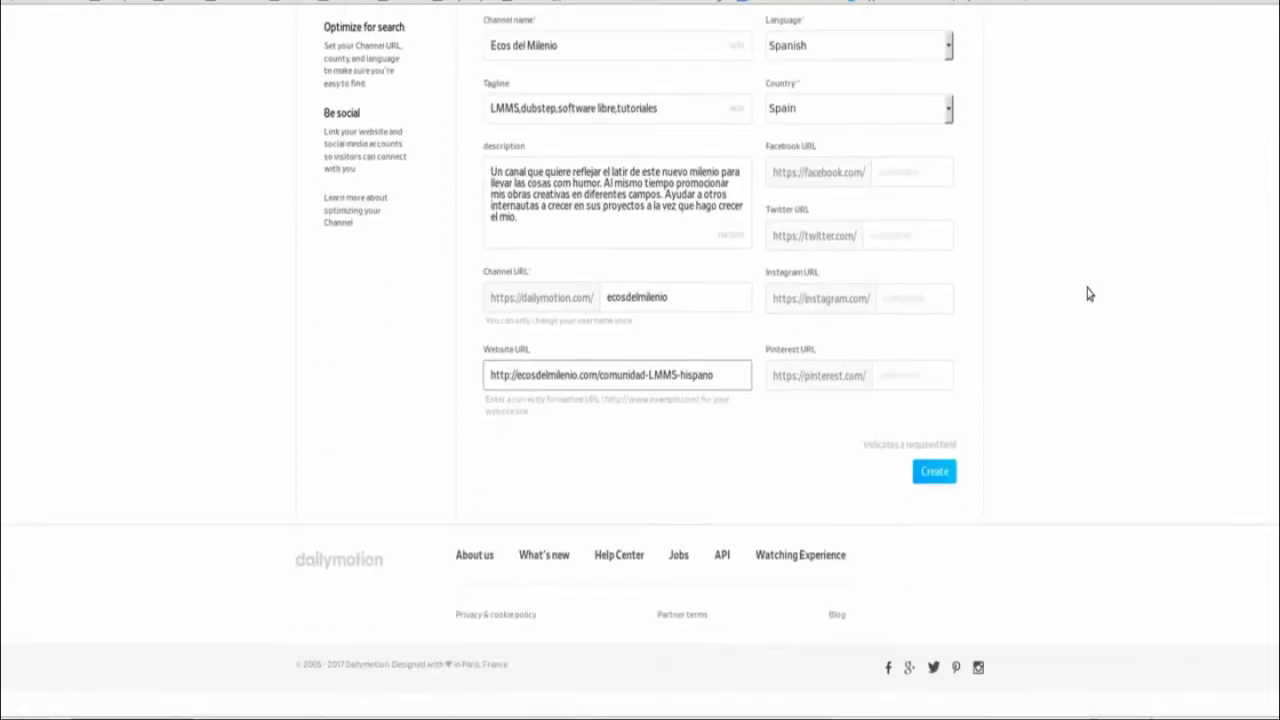
{"action": "left_click", "coordinate": [933, 476]}
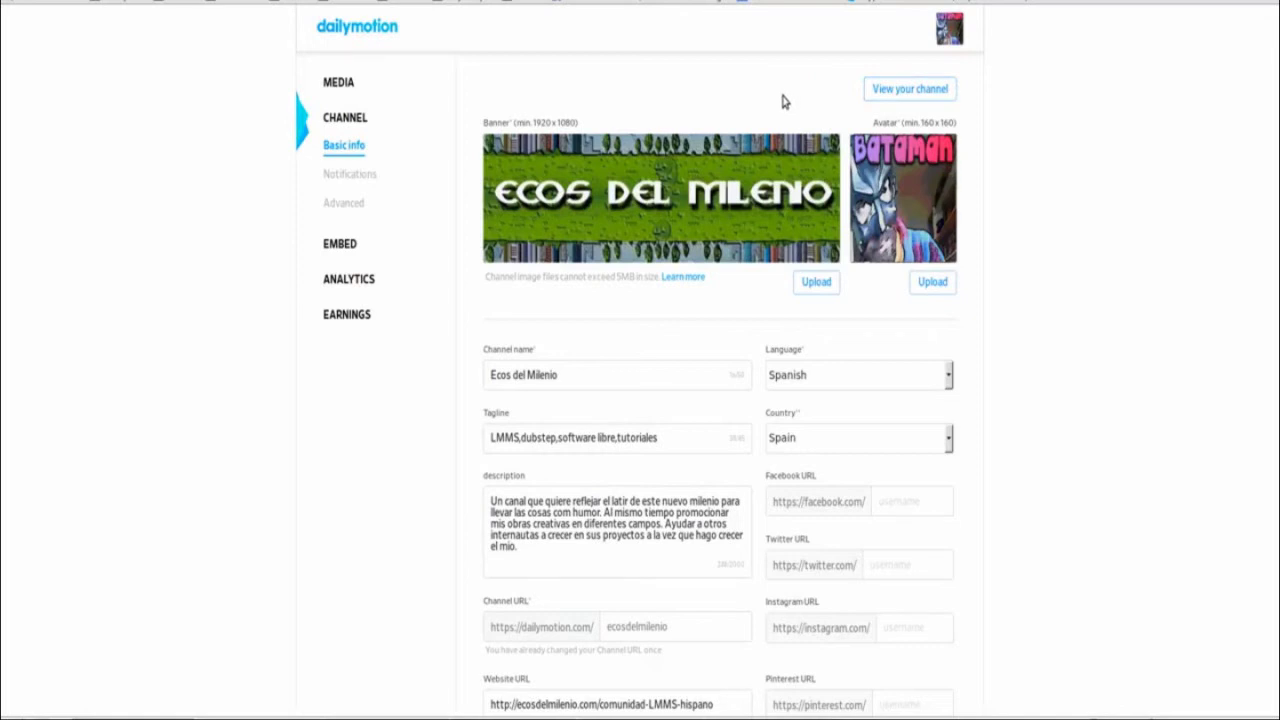
View the public page of the "Ecos del Milenio" channel.
{"action": "left_click", "coordinate": [890, 92]}
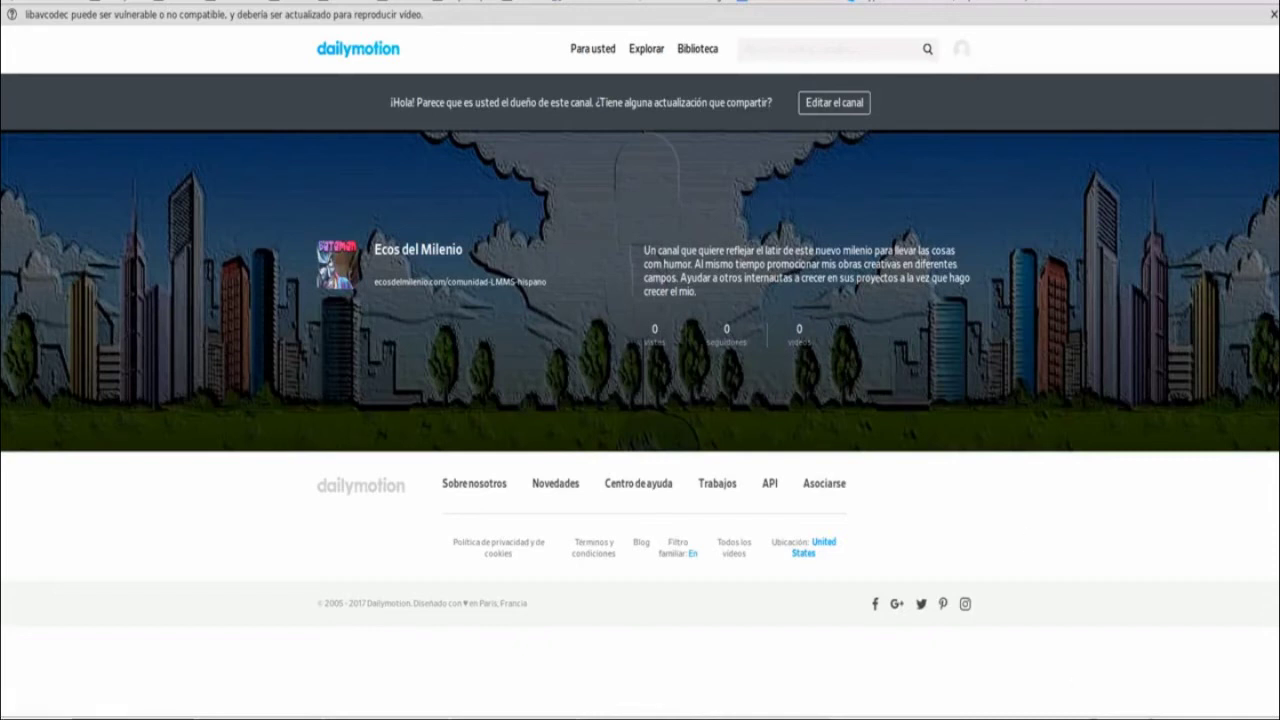
{"action": "right_click", "coordinate": [872, 616]}
{"action": "left_click", "coordinate": [1037, 652]}
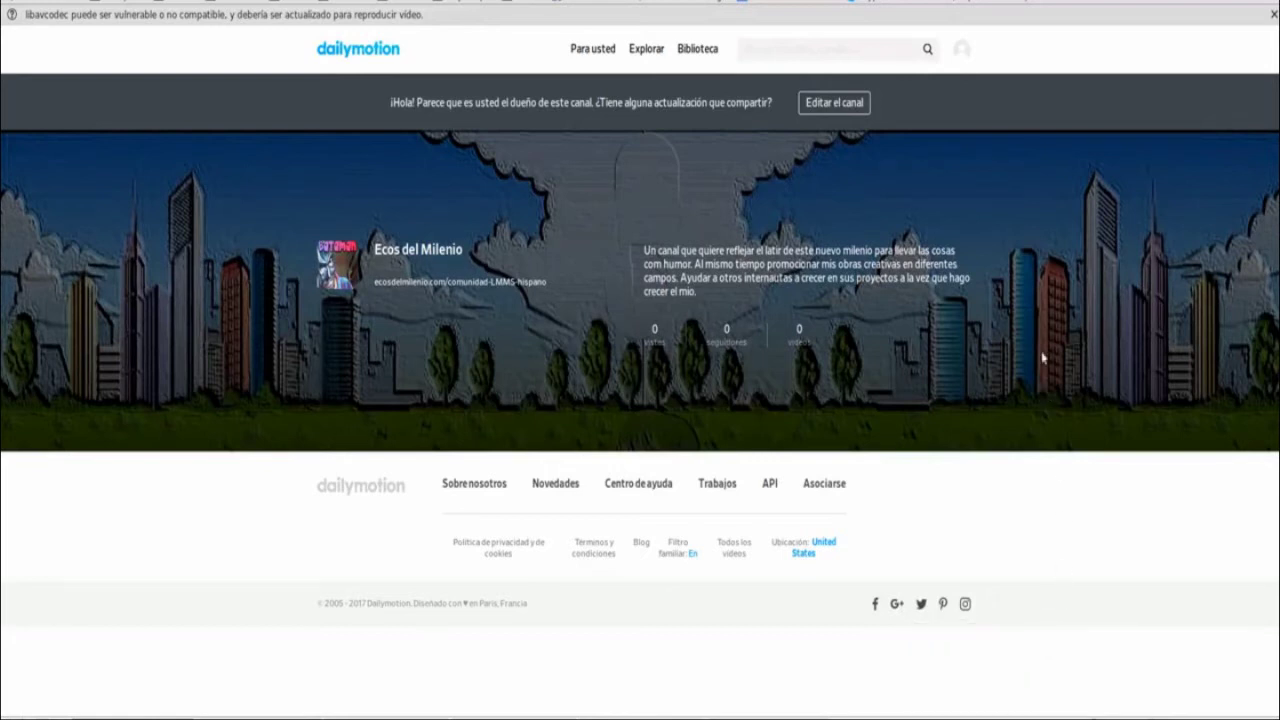
Go to the partner headquarters (Sede del socio) and open the video upload page.
{"action": "left_click", "coordinate": [961, 52]}
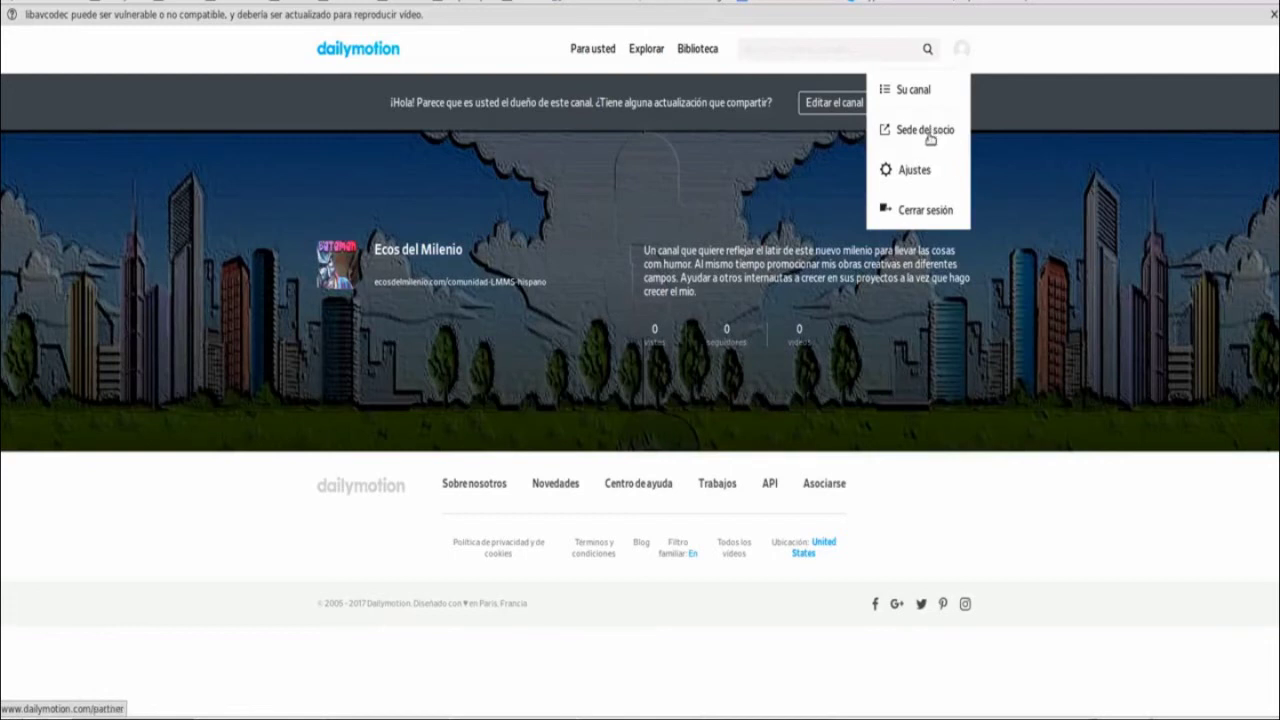
{"action": "left_click", "coordinate": [928, 132]}
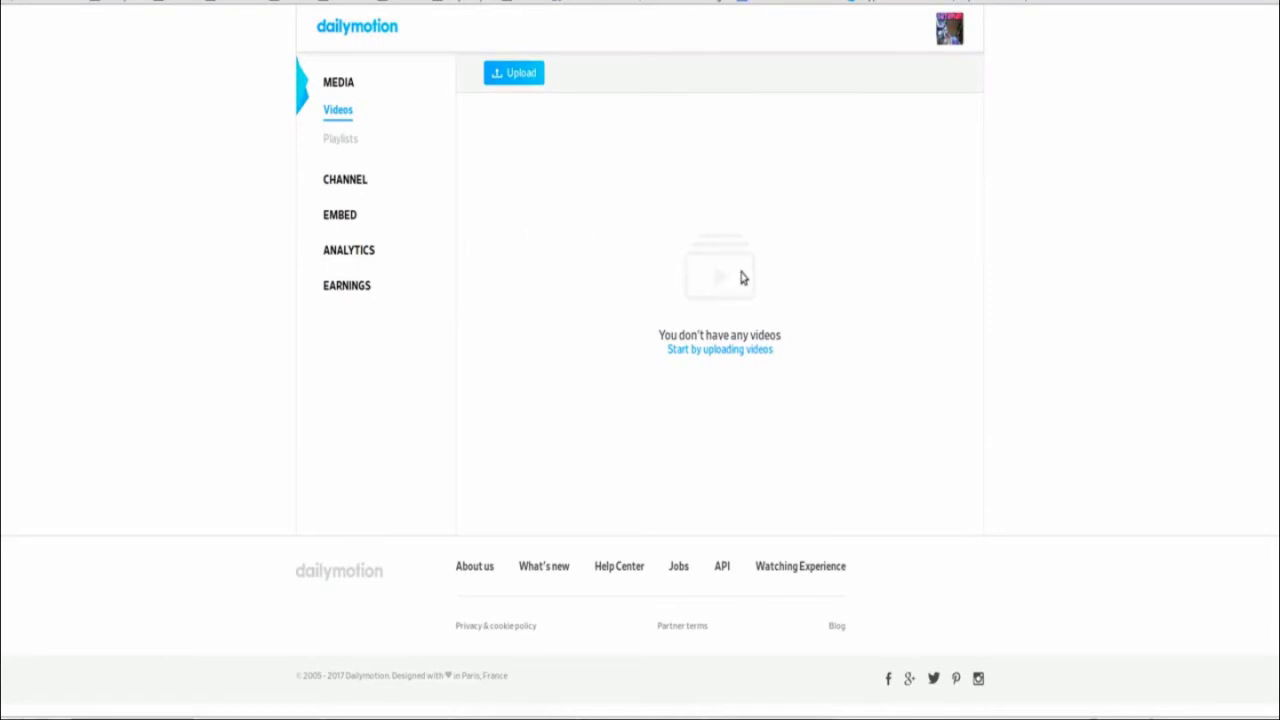
{"action": "left_click", "coordinate": [722, 350]}
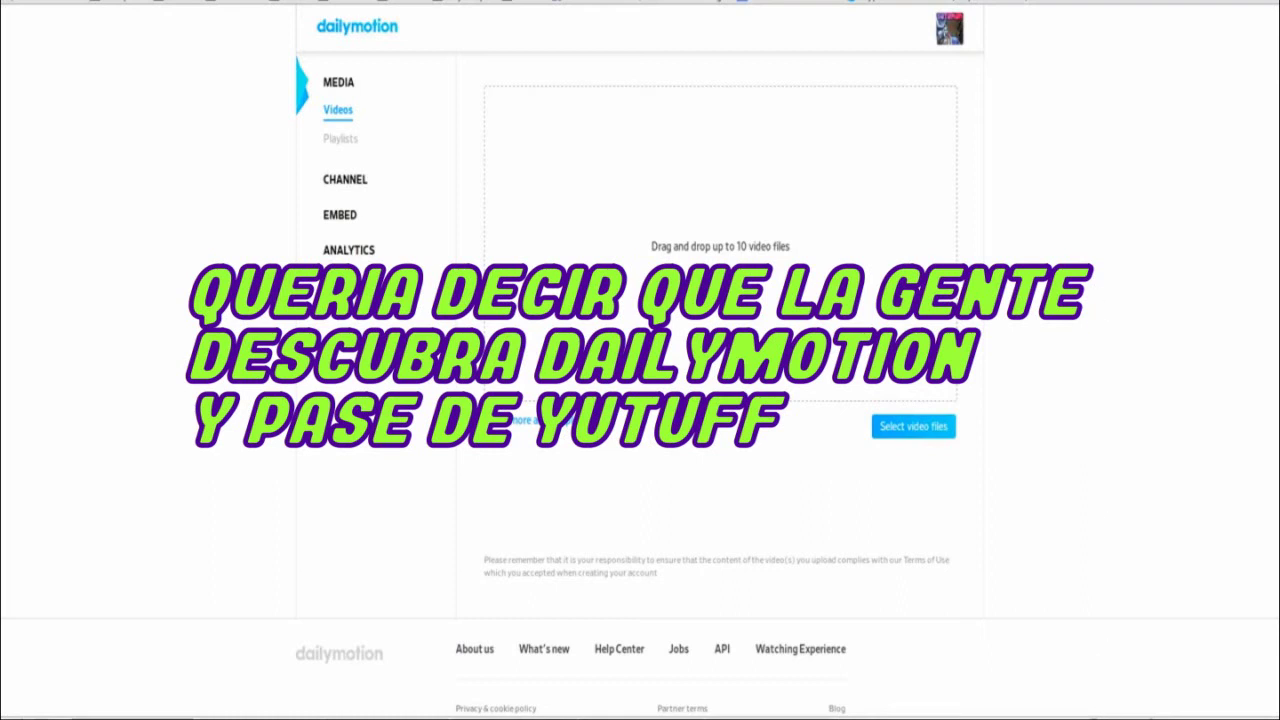
{"action": "right_click", "coordinate": [1107, 716]}
{"action": "key", "text": "Escape"}
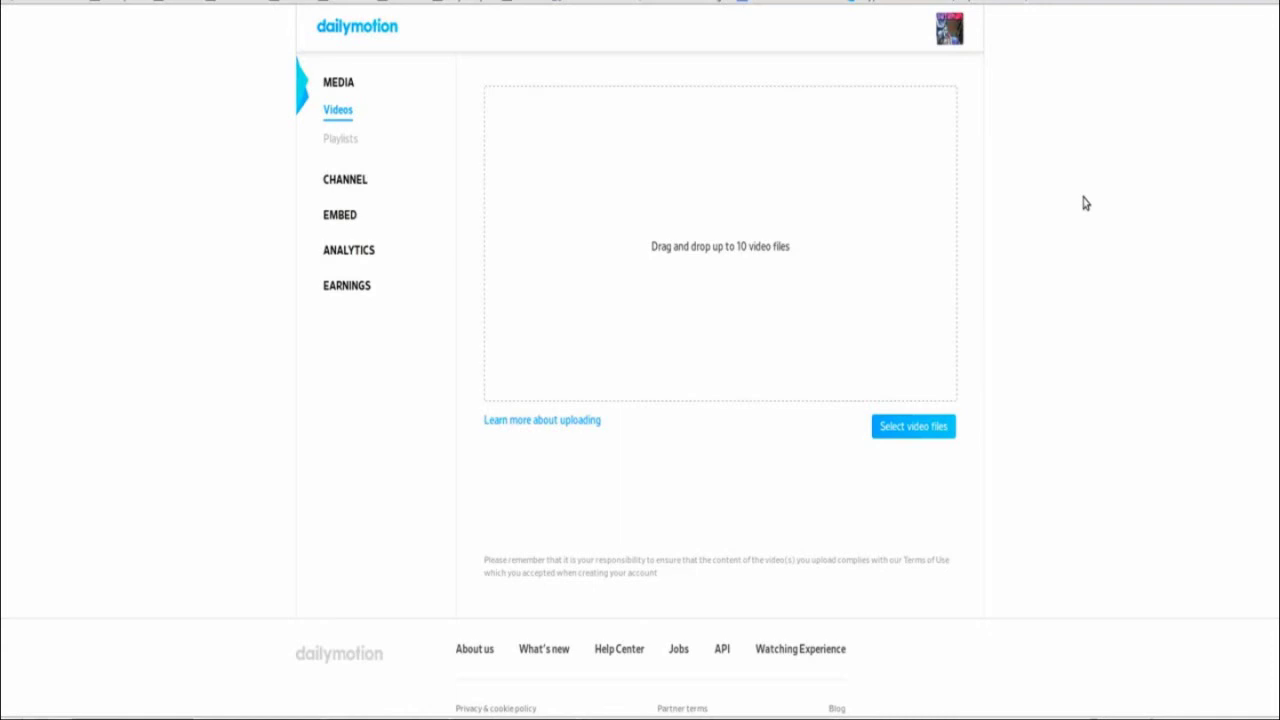
Upload the video "Tributo a Bob Marley con Deep Dream.mp4" from the "a-sugarteix yt" folder.
{"action": "left_click", "coordinate": [905, 430]}
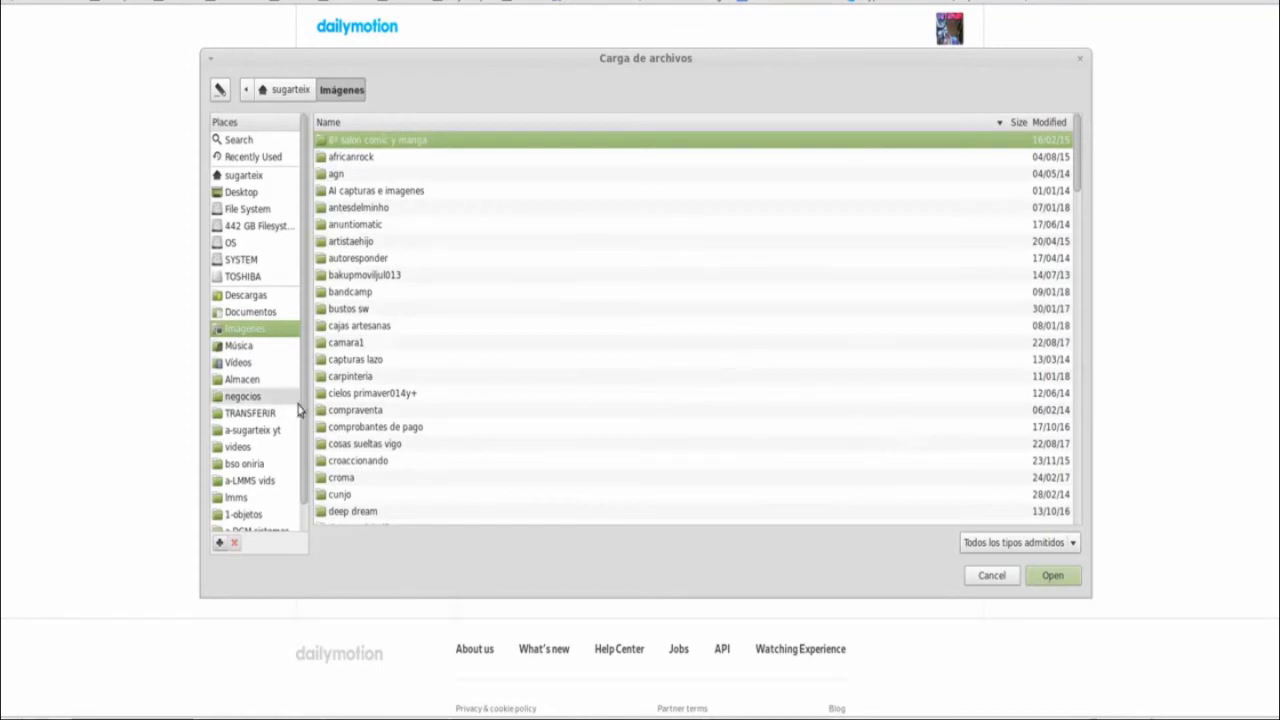
{"action": "scroll", "coordinate": [298, 410], "scroll_direction": "down", "scroll_amount": 1}
{"action": "left_click", "coordinate": [255, 404]}
{"action": "scroll", "coordinate": [433, 384], "scroll_direction": "down", "scroll_amount": 5}
{"action": "scroll", "coordinate": [433, 384], "scroll_direction": "down", "scroll_amount": 15}
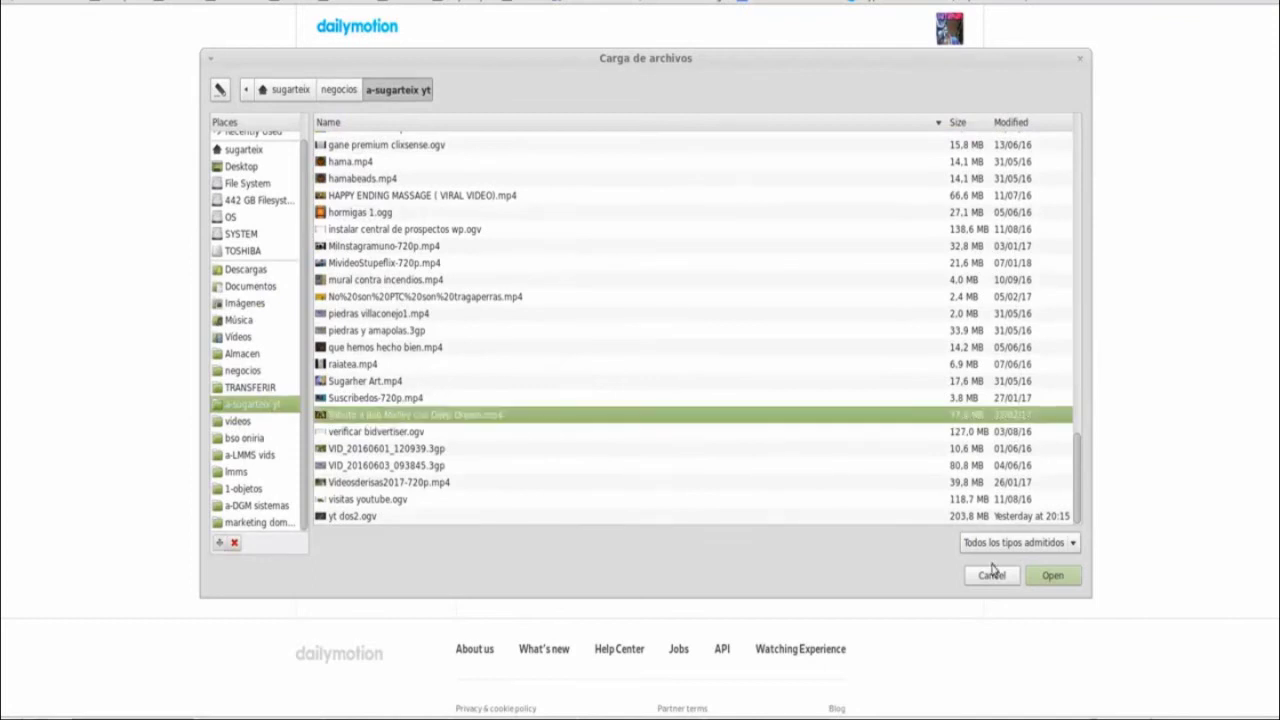
{"action": "left_click", "coordinate": [1048, 578]}
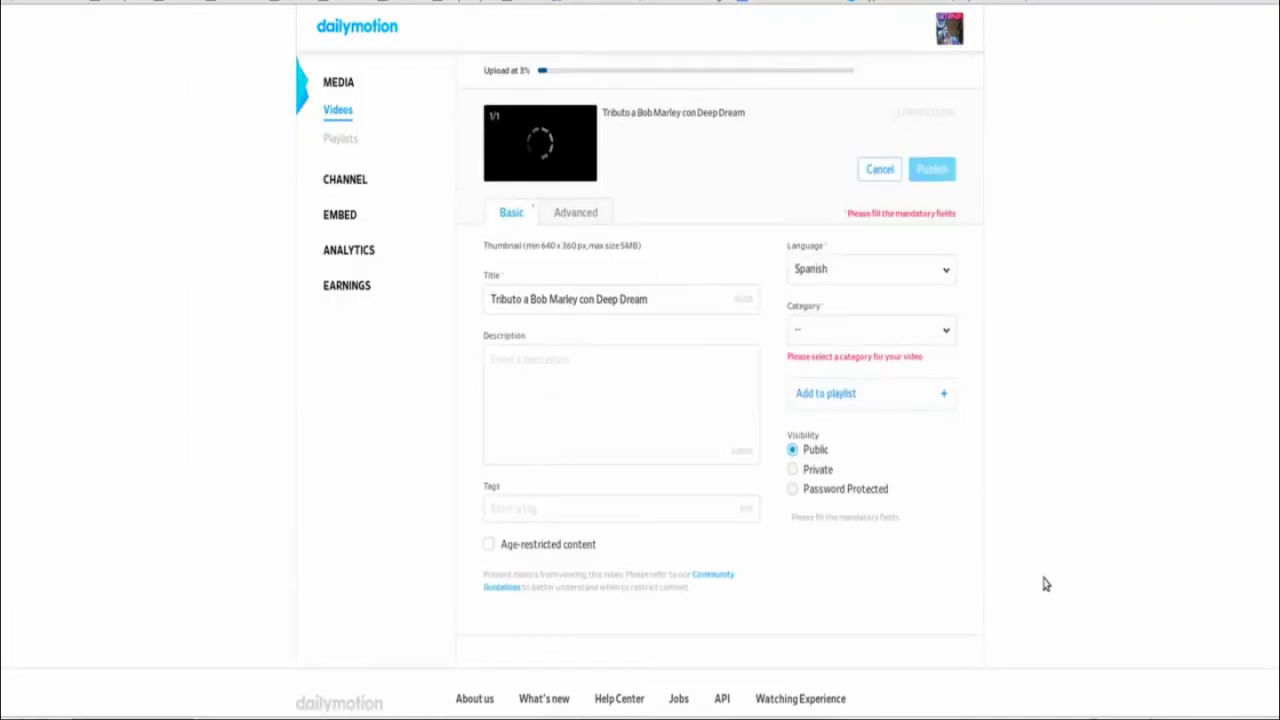
Set the uploaded video's category to Música.
{"action": "left_click", "coordinate": [945, 340]}
{"action": "scroll", "coordinate": [843, 432], "scroll_direction": "down", "scroll_amount": 3}
{"action": "scroll", "coordinate": [843, 434], "scroll_direction": "down", "scroll_amount": 1}
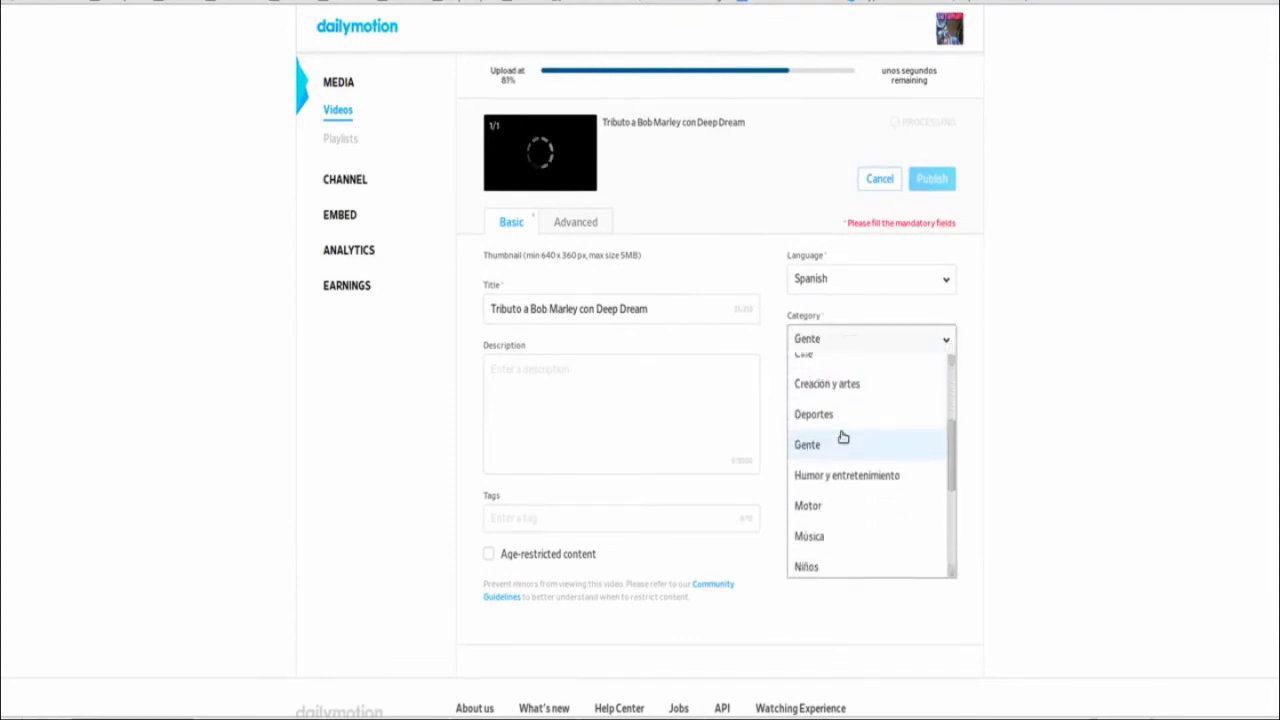
{"action": "scroll", "coordinate": [843, 436], "scroll_direction": "down", "scroll_amount": 1}
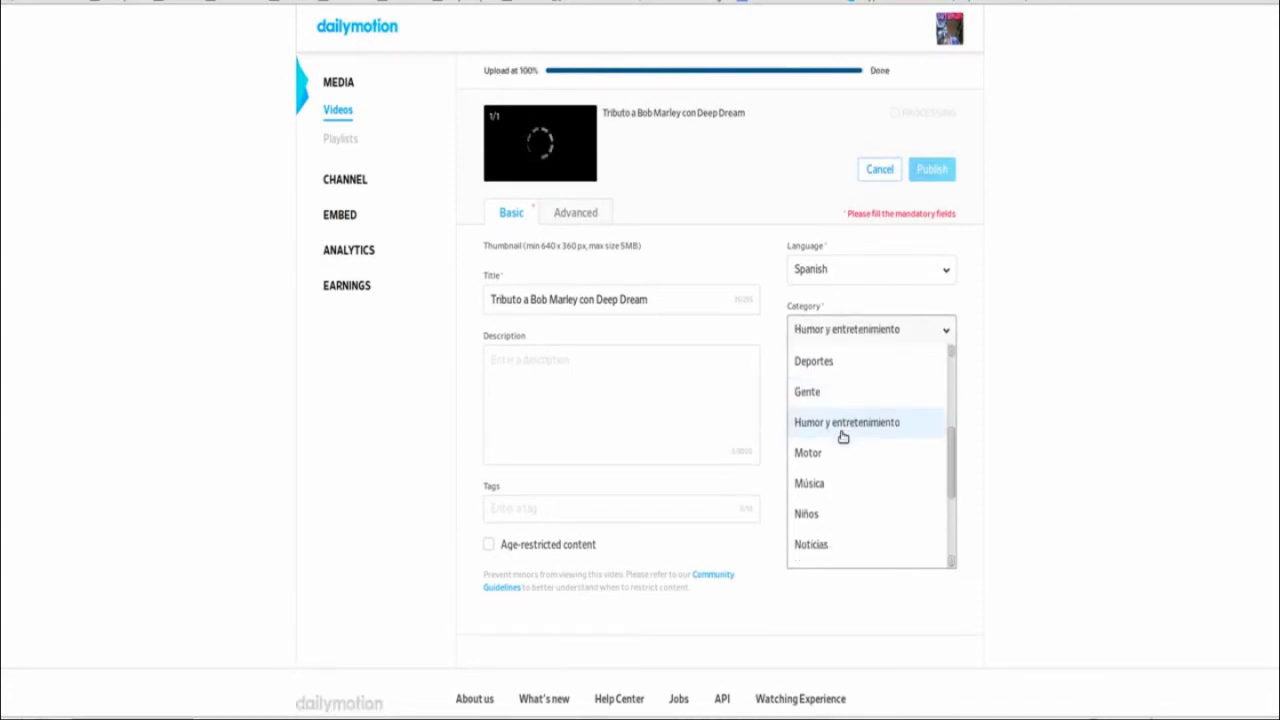
{"action": "scroll", "coordinate": [843, 437], "scroll_direction": "down", "scroll_amount": 1}
{"action": "left_click", "coordinate": [840, 449]}
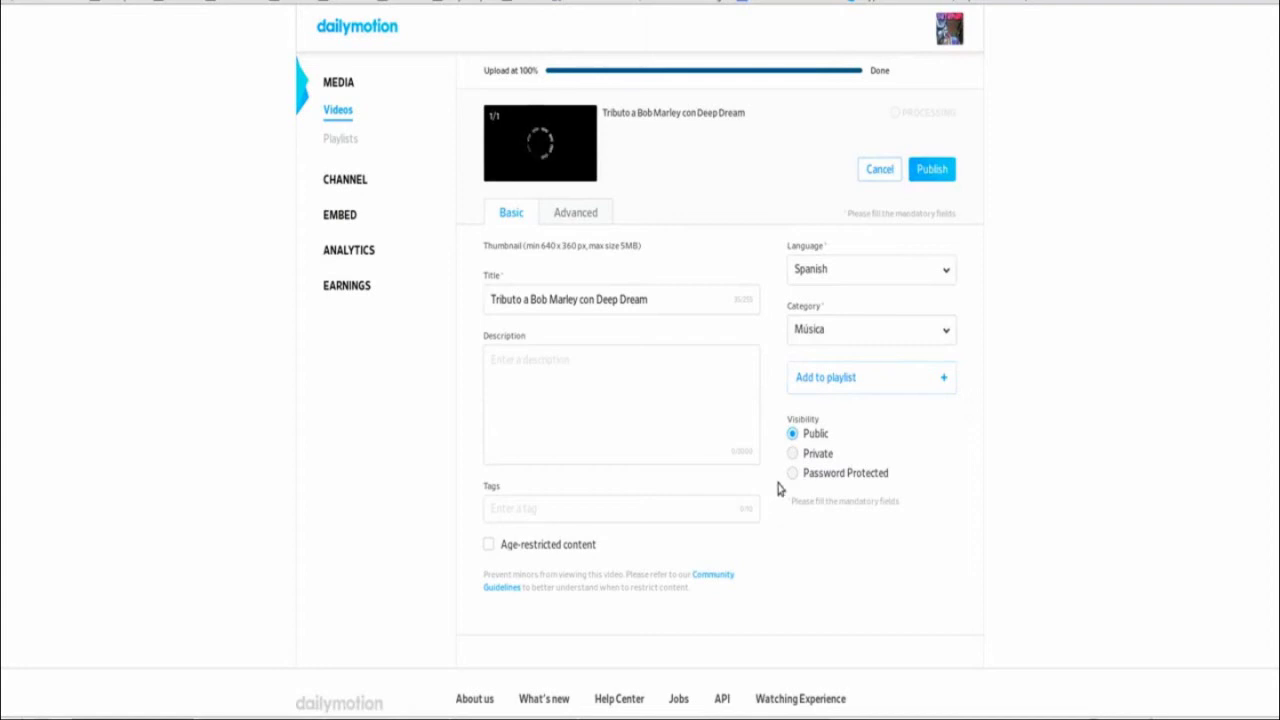
Go from the video's playlist options to the playlists page and start a new playlist.
{"action": "left_click", "coordinate": [944, 380]}
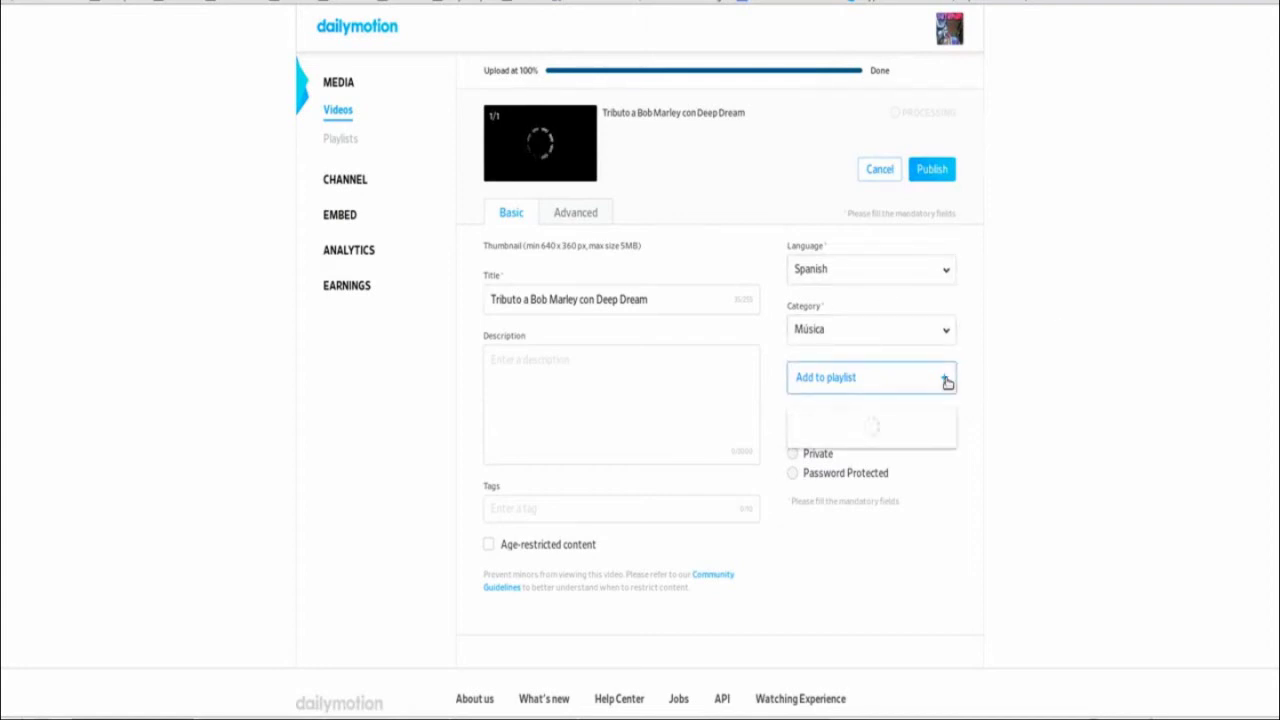
{"action": "left_click", "coordinate": [874, 481]}
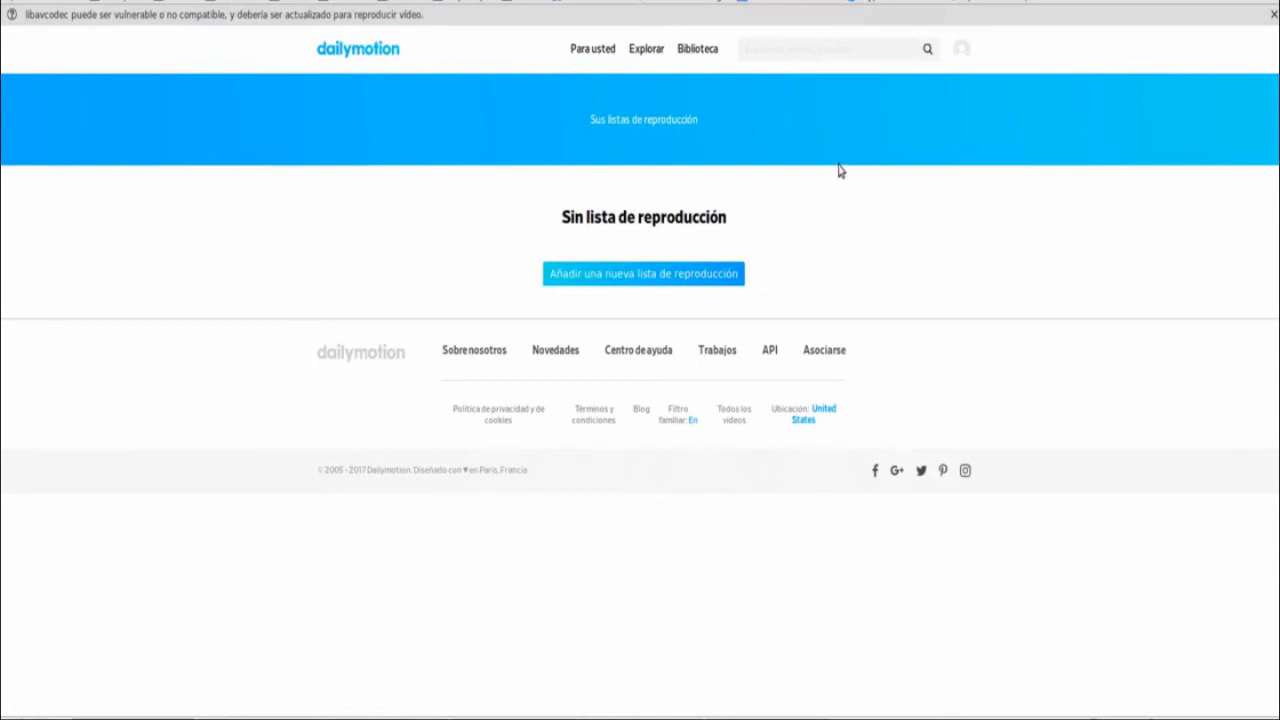
{"action": "left_click", "coordinate": [656, 280]}
{"action": "left_click", "coordinate": [613, 365]}
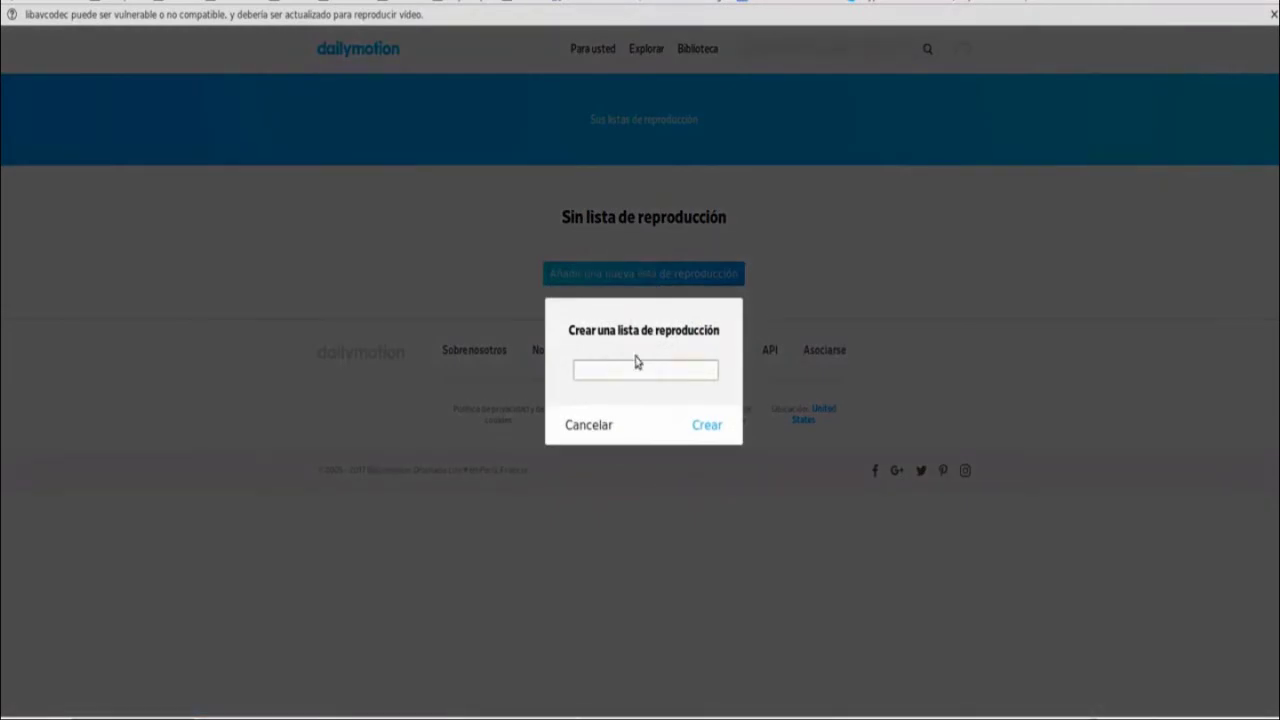
{"action": "type", "text": "miscelan"}
{"action": "key", "text": "BackSpace"}
{"action": "key", "text": "BackSpace"}
{"action": "key", "text": "BackSpace"}
{"action": "key", "text": "BackSpace"}
{"action": "key", "text": "BackSpace"}
{"action": "key", "text": "BackSpace"}
{"action": "key", "text": "BackSpace"}
{"action": "key", "text": "BackSpace"}
{"action": "type", "text": "musica"}
{"action": "key", "text": "BackSpace"}
{"action": "key", "text": "BackSpace"}
{"action": "key", "text": "BackSpace"}
{"action": "key", "text": "BackSpace"}
{"action": "key", "text": "BackSpace"}
{"action": "key", "text": "BackSpace"}
{"action": "type", "text": "mu"}
{"action": "key", "text": "BackSpace"}
{"action": "key", "text": "BackSpace"}
Name the new playlist "Musica y Arte" and create it.
{"action": "type", "text": "Musica y Arte"}
{"action": "left_click", "coordinate": [707, 426]}
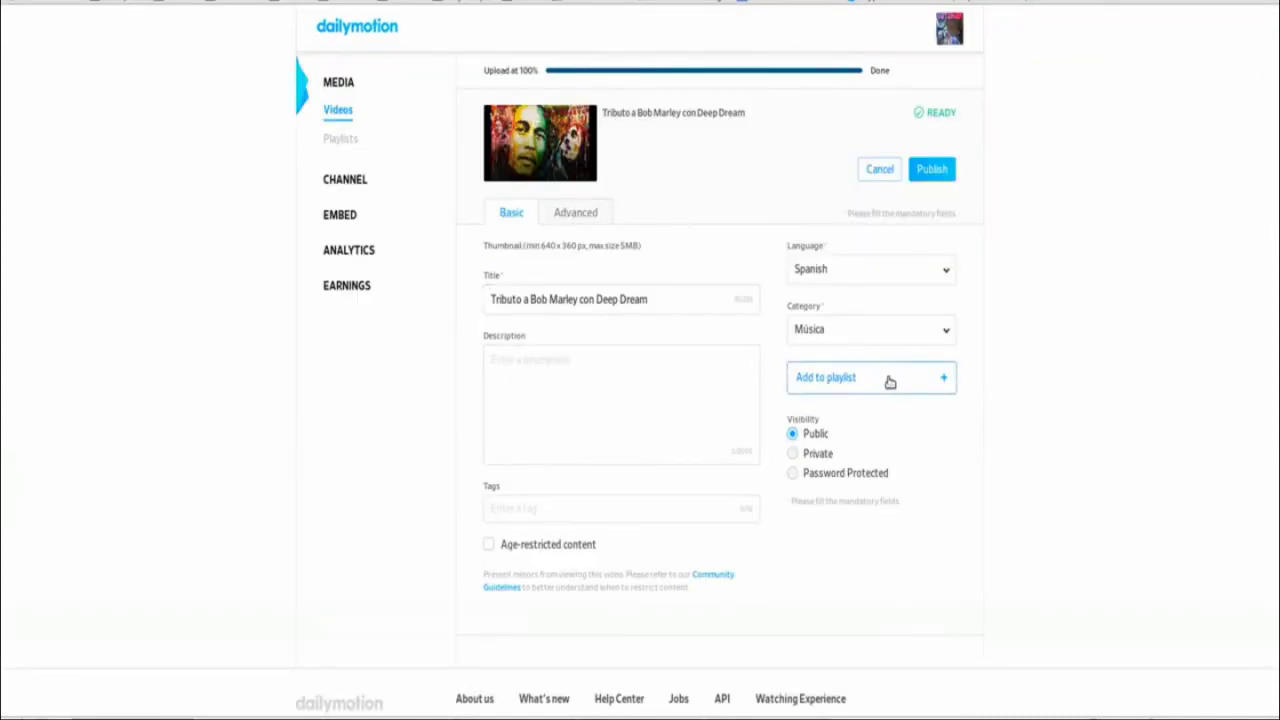
Add the uploaded video to the "Musica y Arte" playlist and check that the playlist is selected.
{"action": "left_click", "coordinate": [946, 374]}
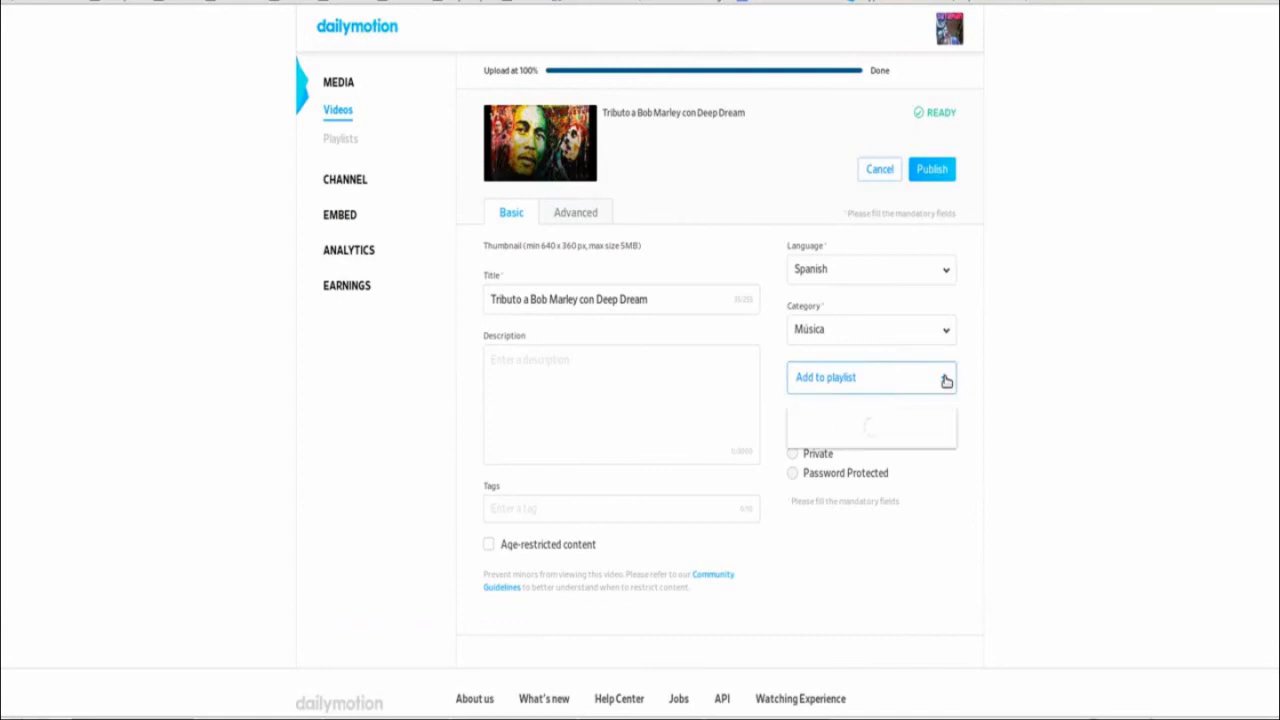
{"action": "left_click", "coordinate": [833, 454]}
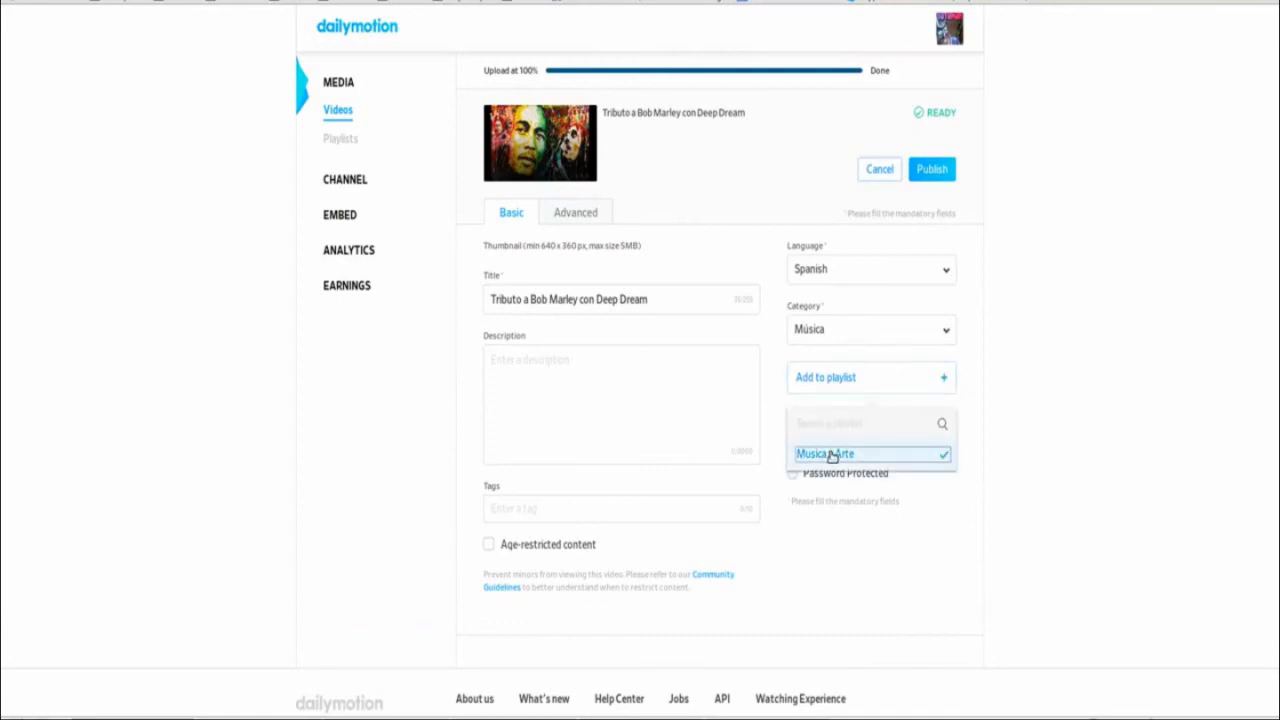
{"action": "left_click", "coordinate": [1020, 431]}
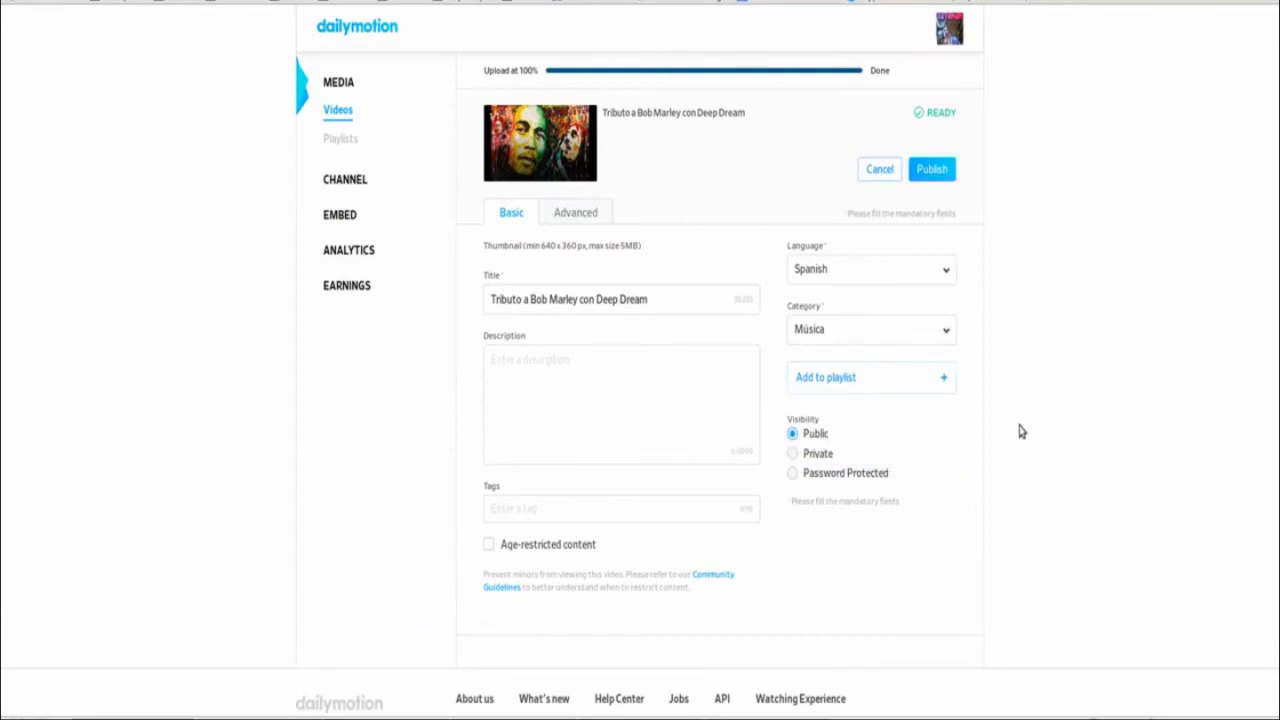
{"action": "left_click", "coordinate": [912, 380]}
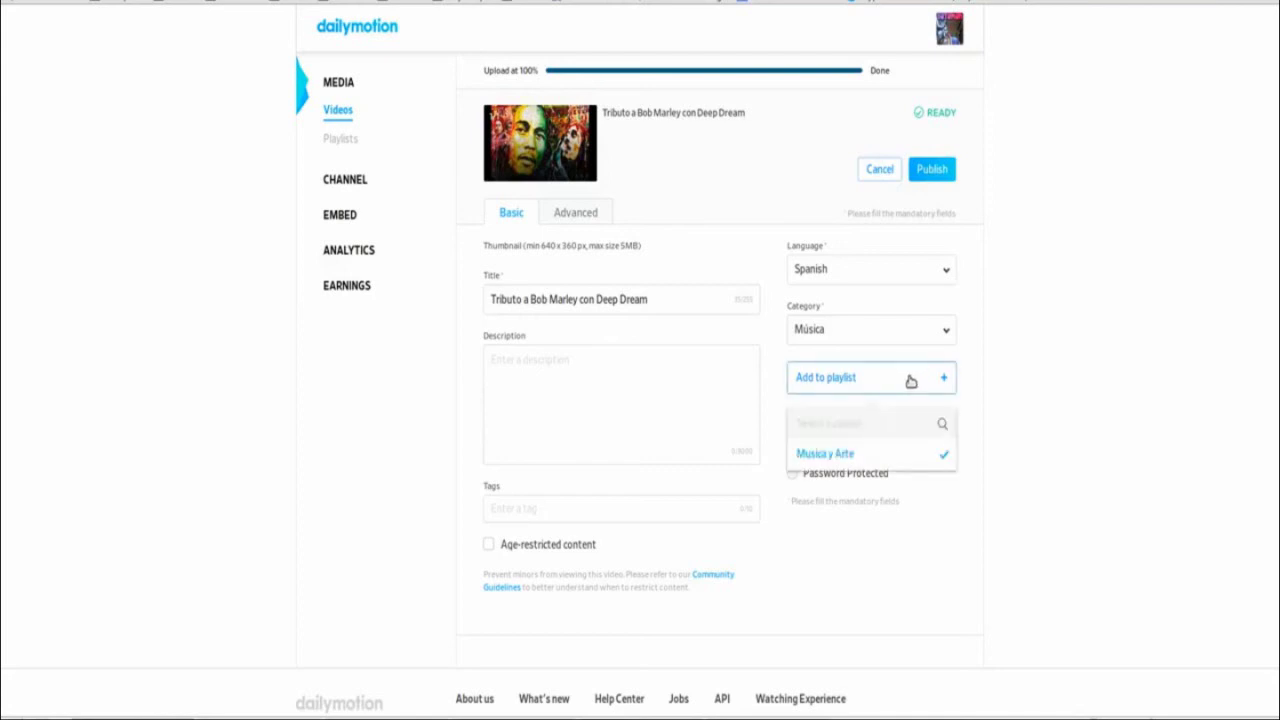
{"action": "left_click", "coordinate": [970, 416]}
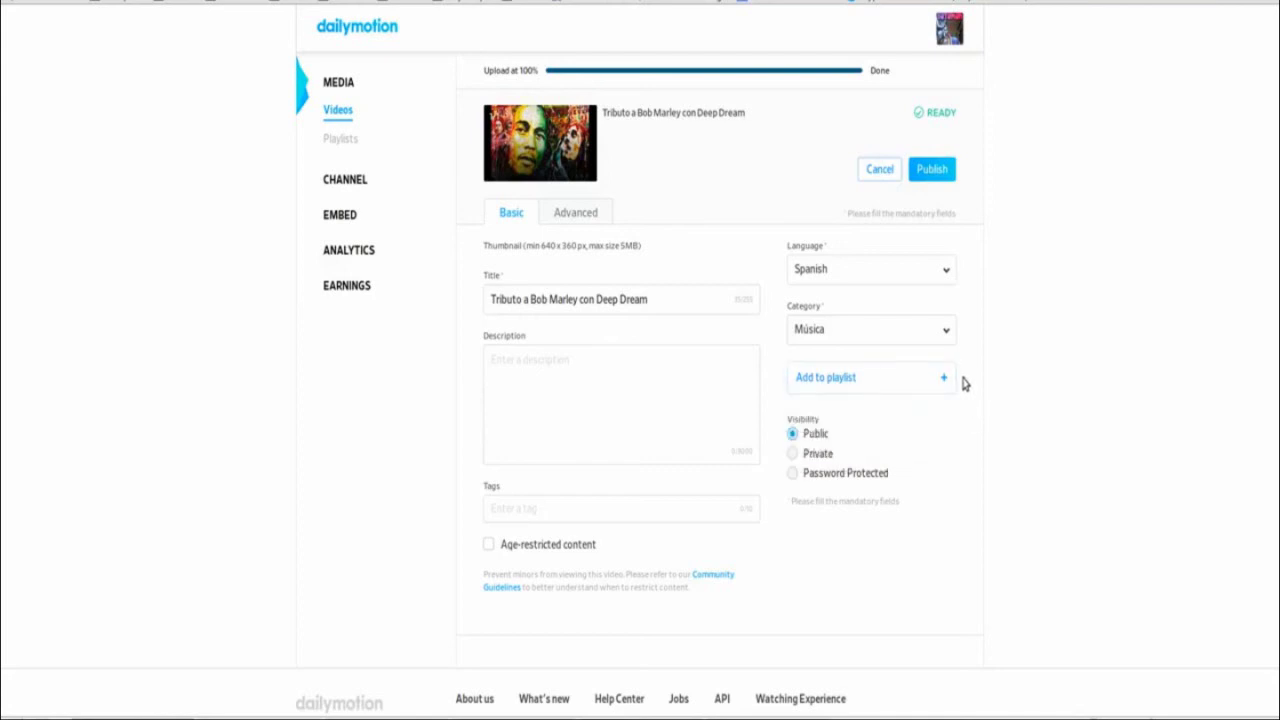
Check the selected playlist and enter the video description "Imagenes de este lider de la paz filtradas con Deep Dream.".
{"action": "left_click", "coordinate": [942, 379]}
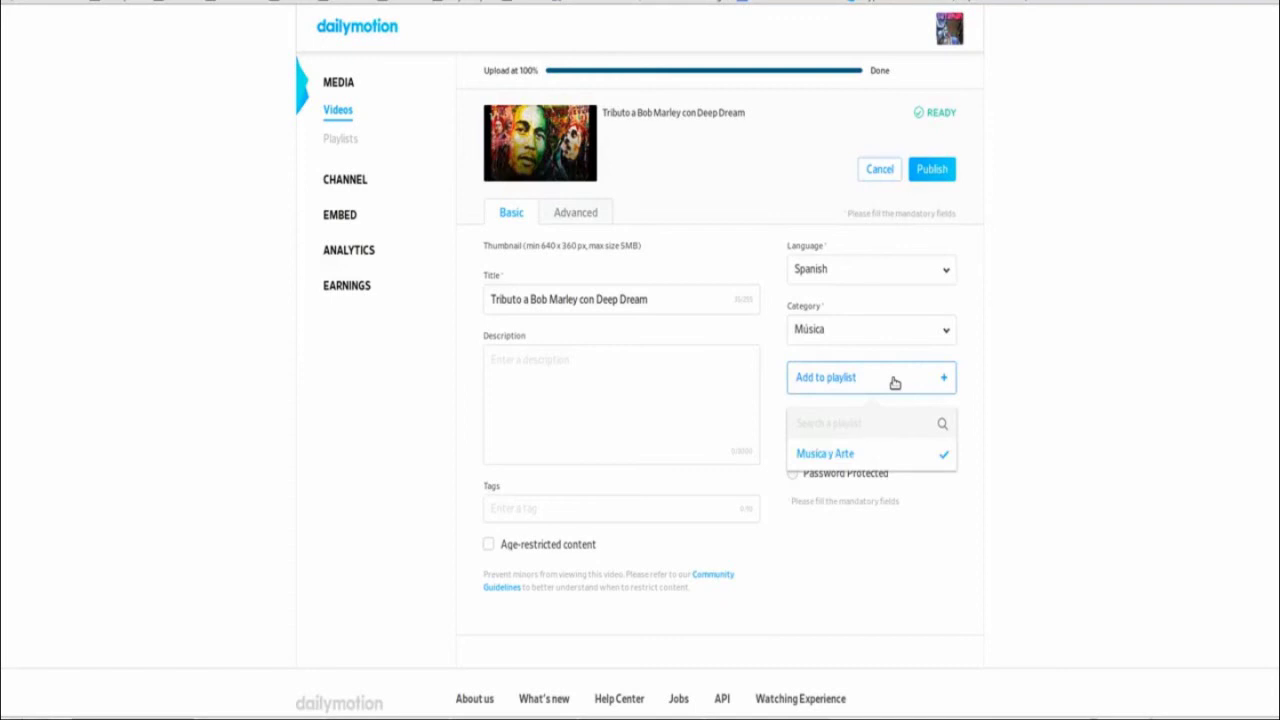
{"action": "left_click", "coordinate": [963, 374]}
{"action": "left_click", "coordinate": [569, 373]}
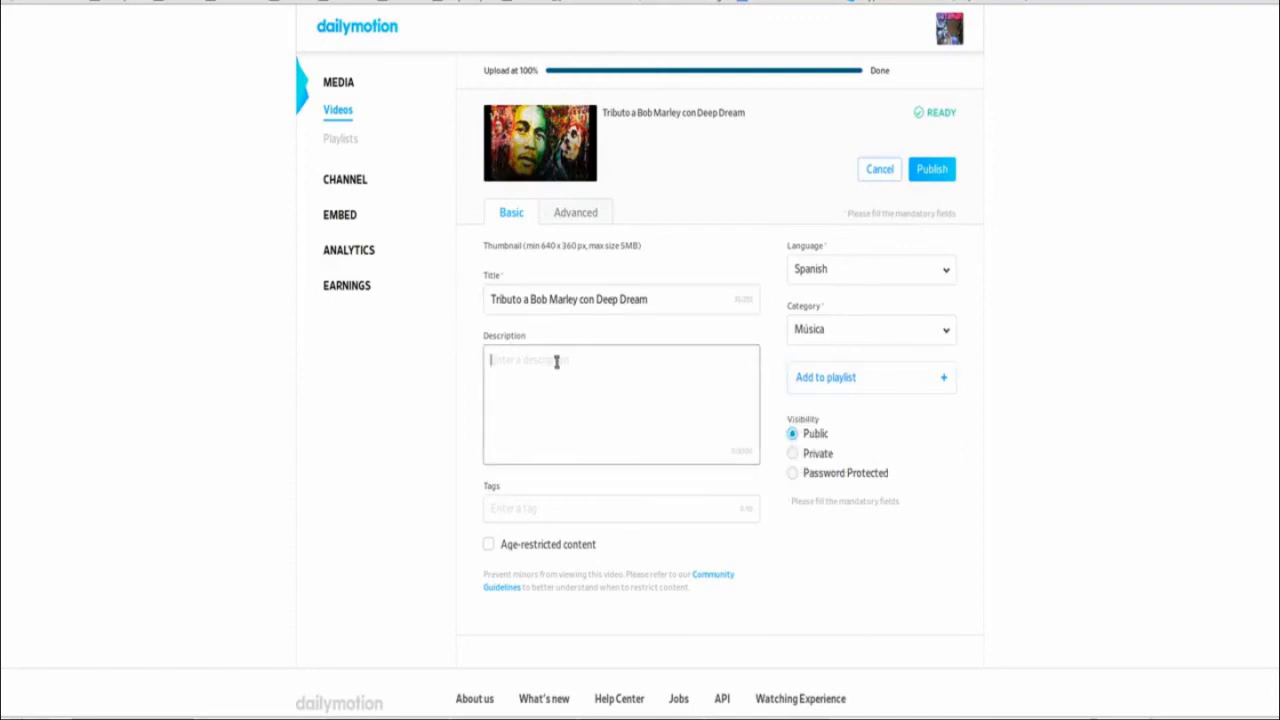
{"action": "type", "text": "Image"}
{"action": "type", "text": "nesde wett"}
{"action": "key", "text": "BackSpace"}
{"action": "key", "text": "BackSpace"}
{"action": "key", "text": "BackSpace"}
{"action": "key", "text": "BackSpace"}
{"action": "key", "text": "BackSpace"}
{"action": "key", "text": "BackSpace"}
{"action": "key", "text": "BackSpace"}
{"action": "type", "text": "de este lider de la paz"}
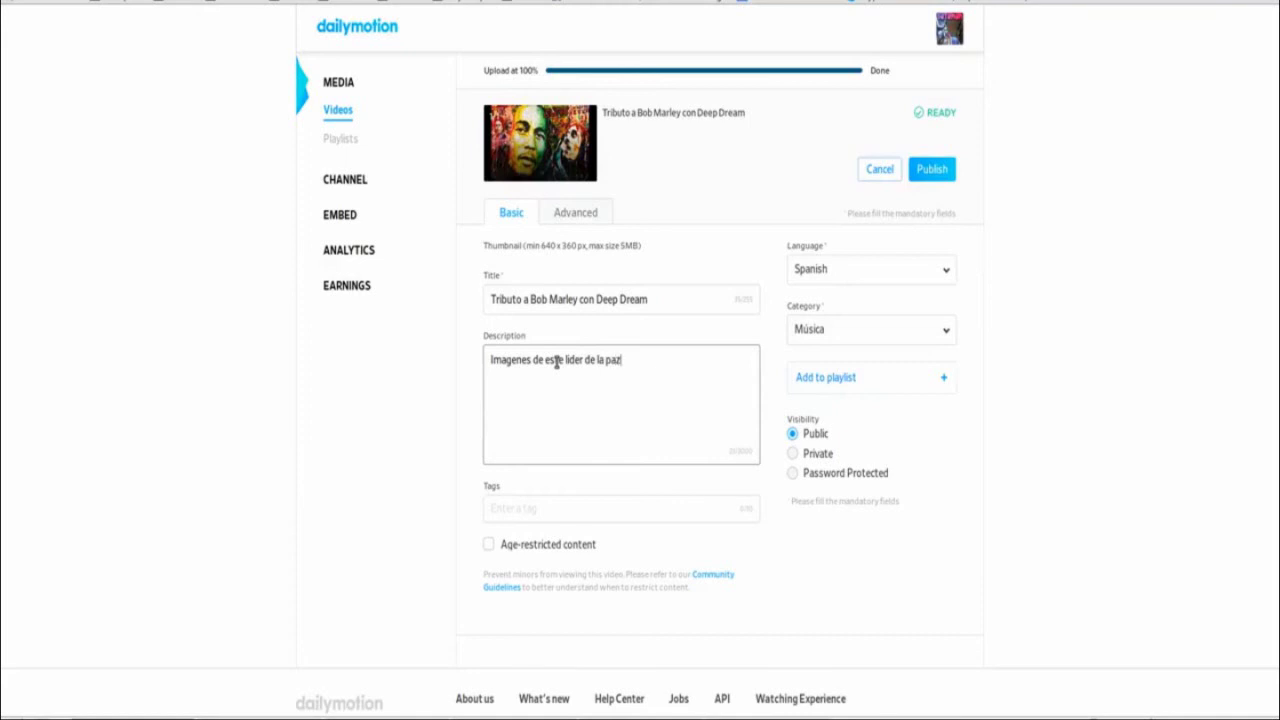
{"action": "type", "text": " filtradas con Deep Dre"}
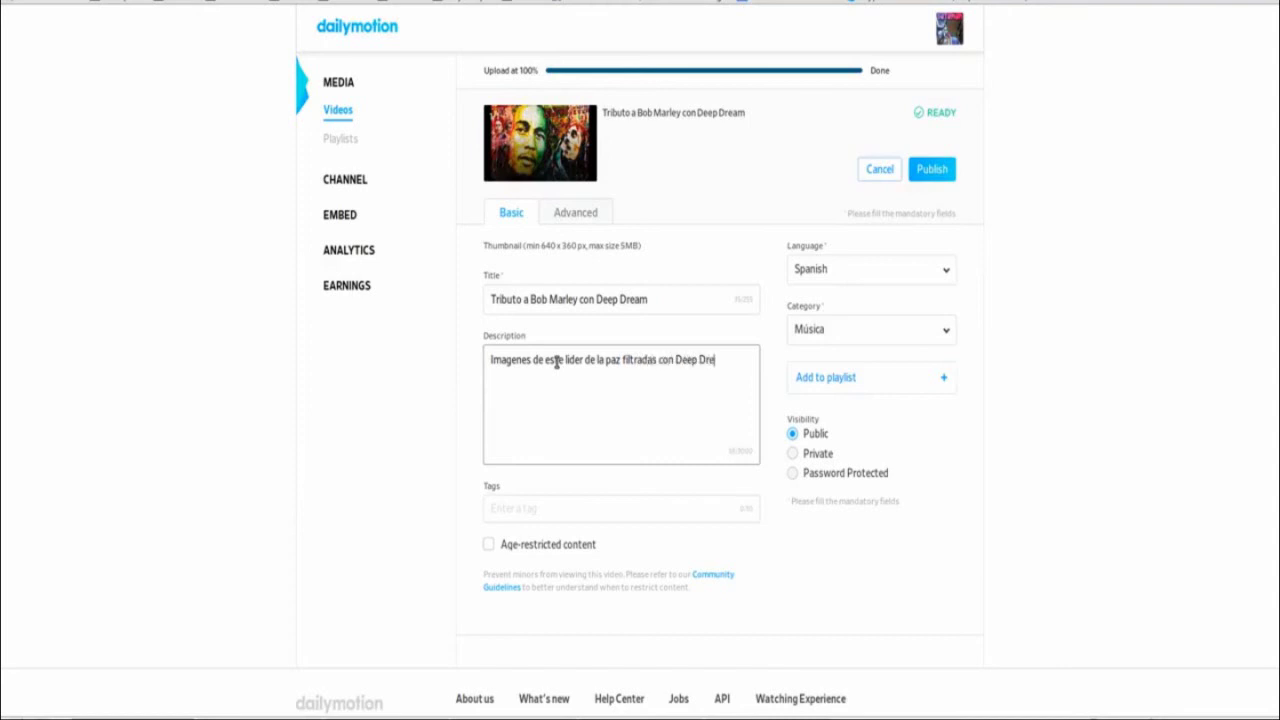
{"action": "type", "text": "am."}
Add the tags "bob marley", "reggae" and "deep dream" to the video.
{"action": "scroll", "coordinate": [557, 400], "scroll_direction": "down", "scroll_amount": 3}
{"action": "left_click", "coordinate": [541, 372]}
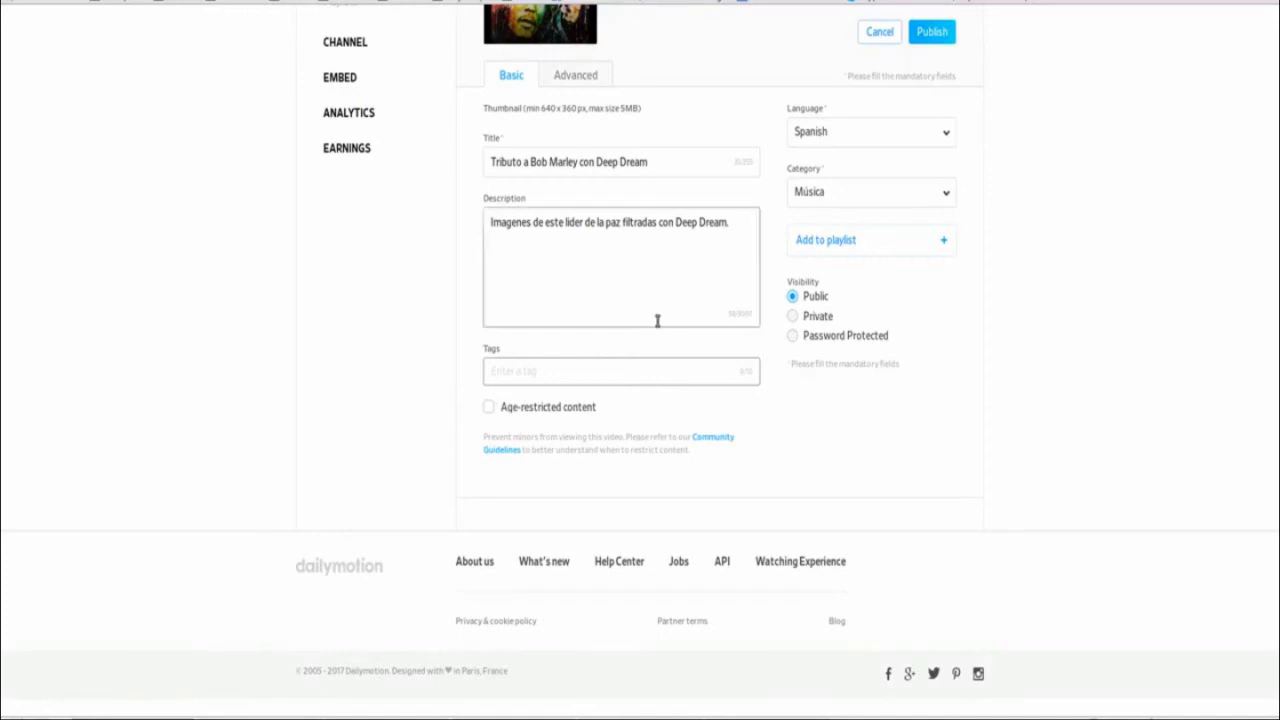
{"action": "scroll", "coordinate": [825, 257], "scroll_direction": "up", "scroll_amount": 3}
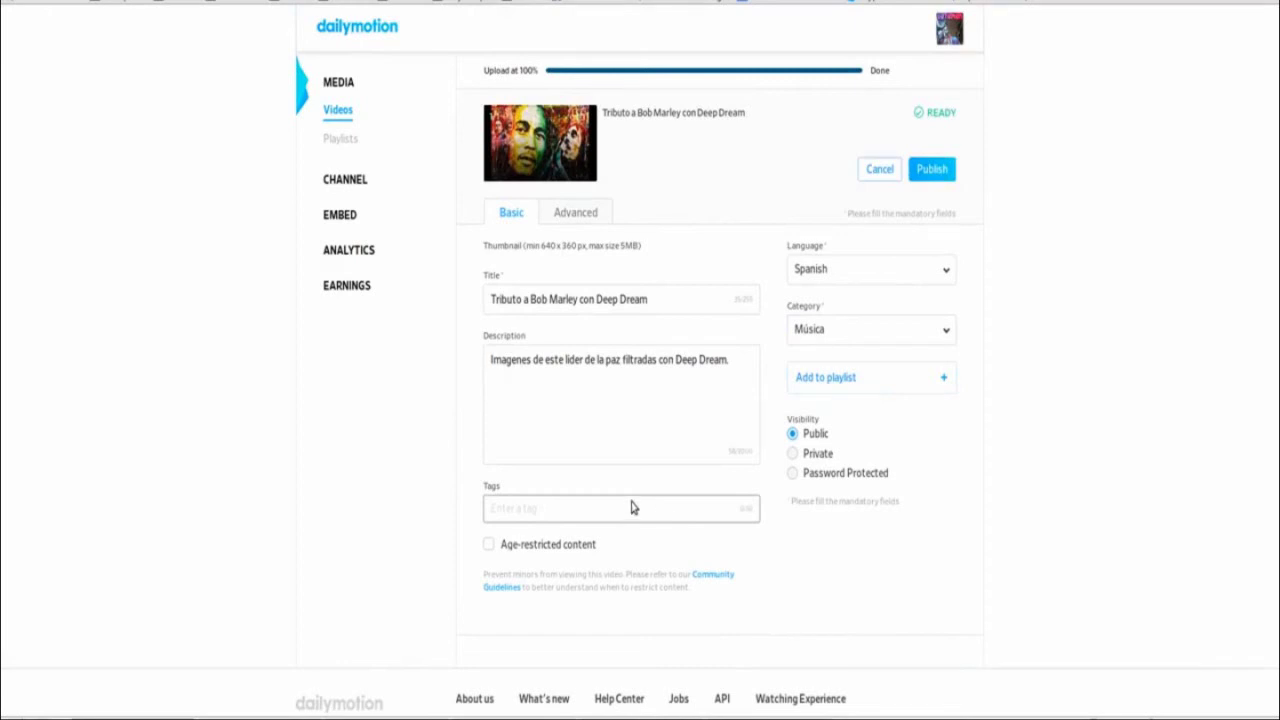
{"action": "left_click", "coordinate": [717, 402]}
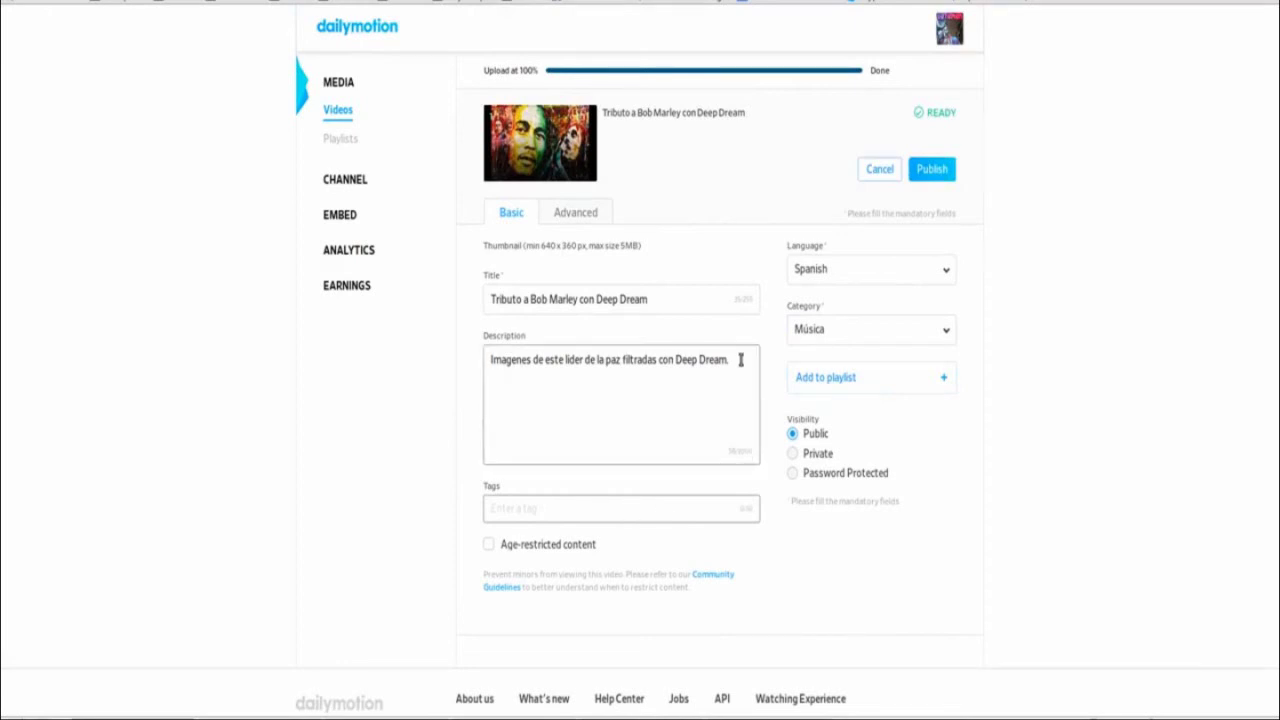
{"action": "left_click", "coordinate": [546, 510]}
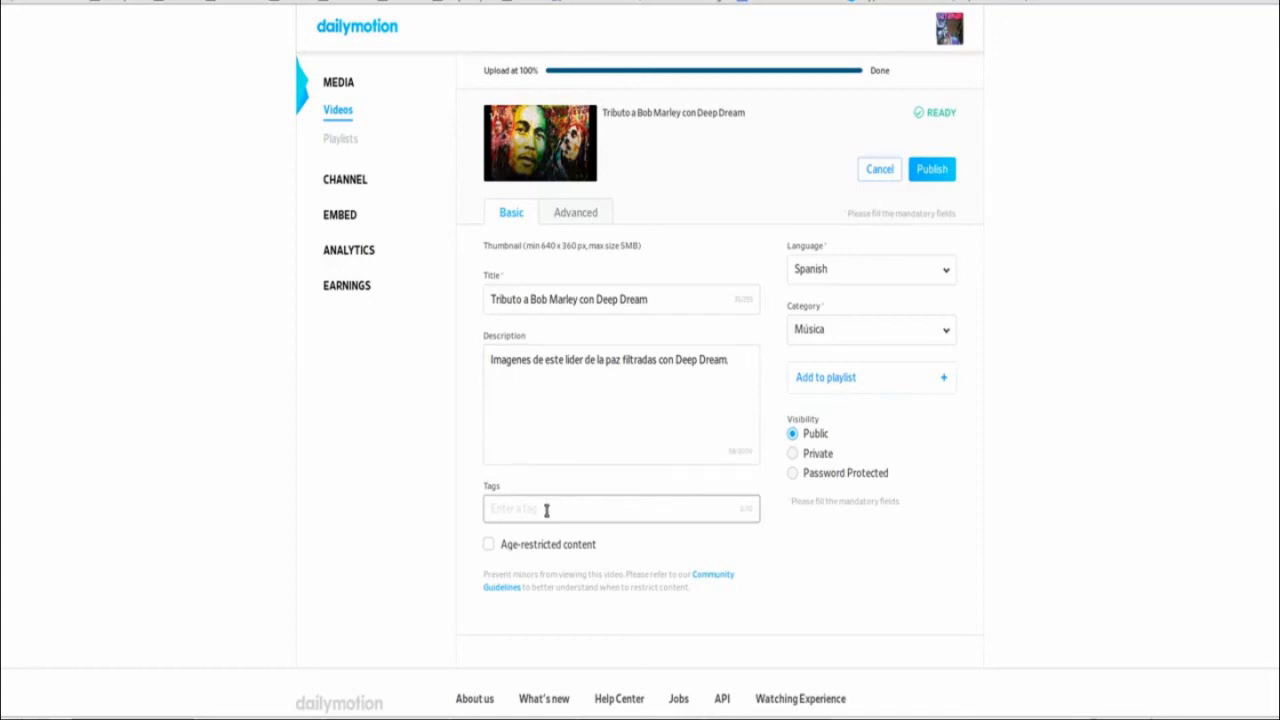
{"action": "scroll", "coordinate": [557, 401], "scroll_direction": "down", "scroll_amount": 3}
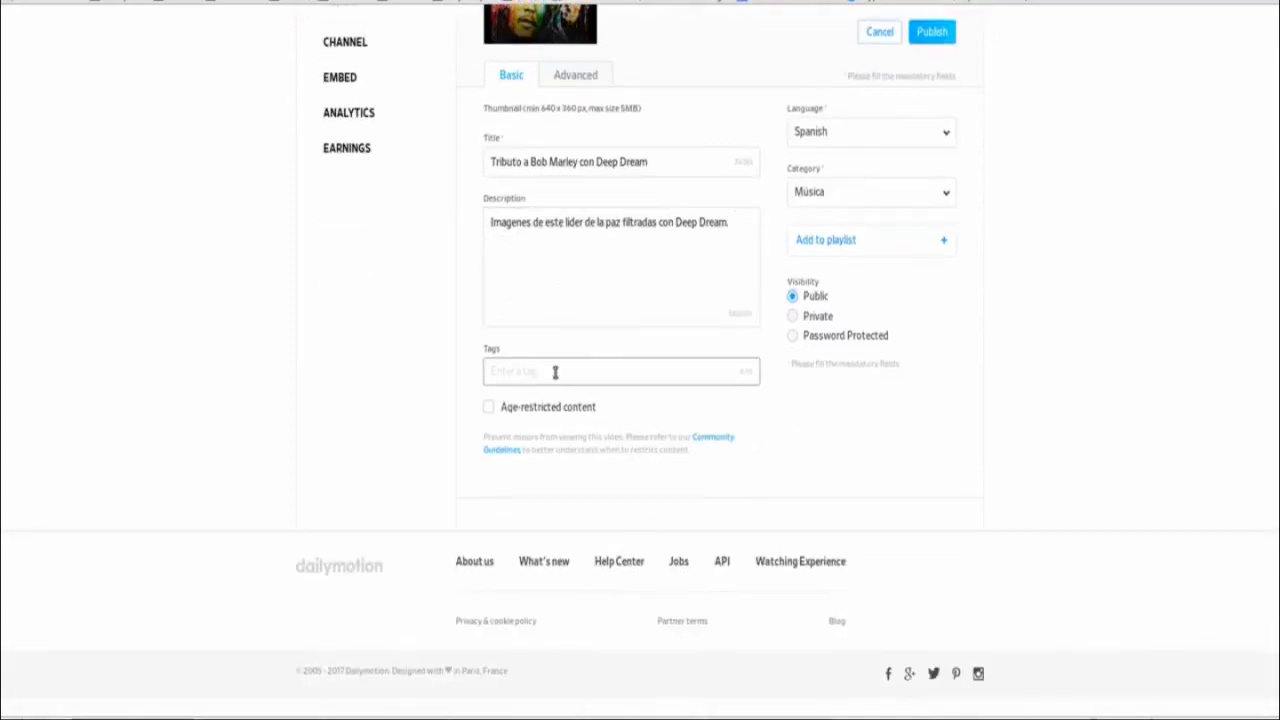
{"action": "type", "text": "bob marley"}
{"action": "key", "text": "Return"}
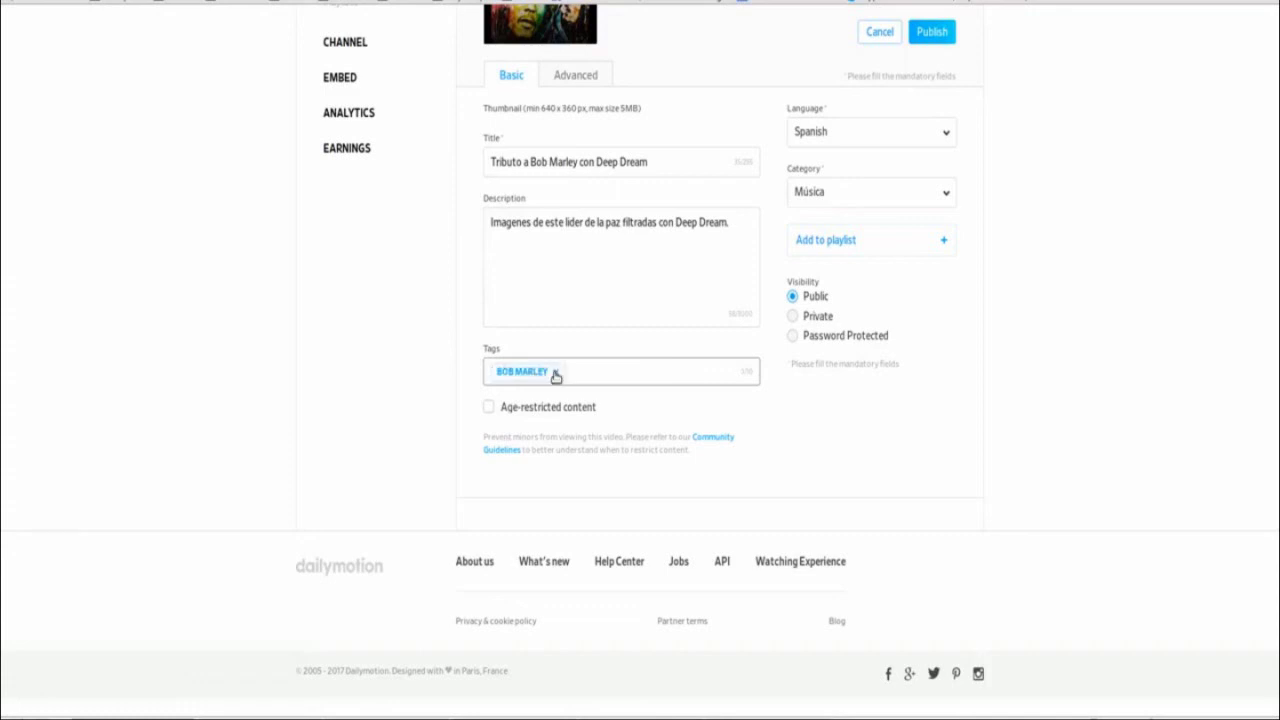
{"action": "type", "text": "reggae"}
{"action": "key", "text": "Return"}
{"action": "type", "text": "deep"}
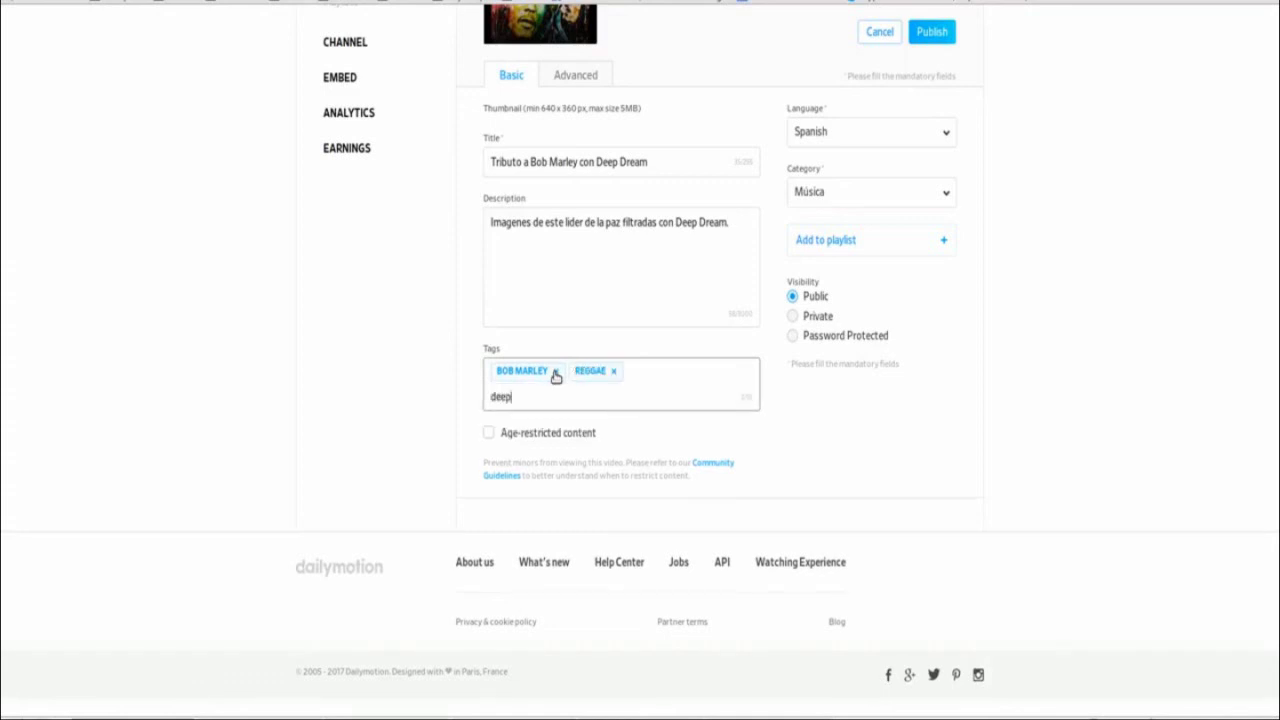
{"action": "type", "text": " dream"}
{"action": "key", "text": "Return"}
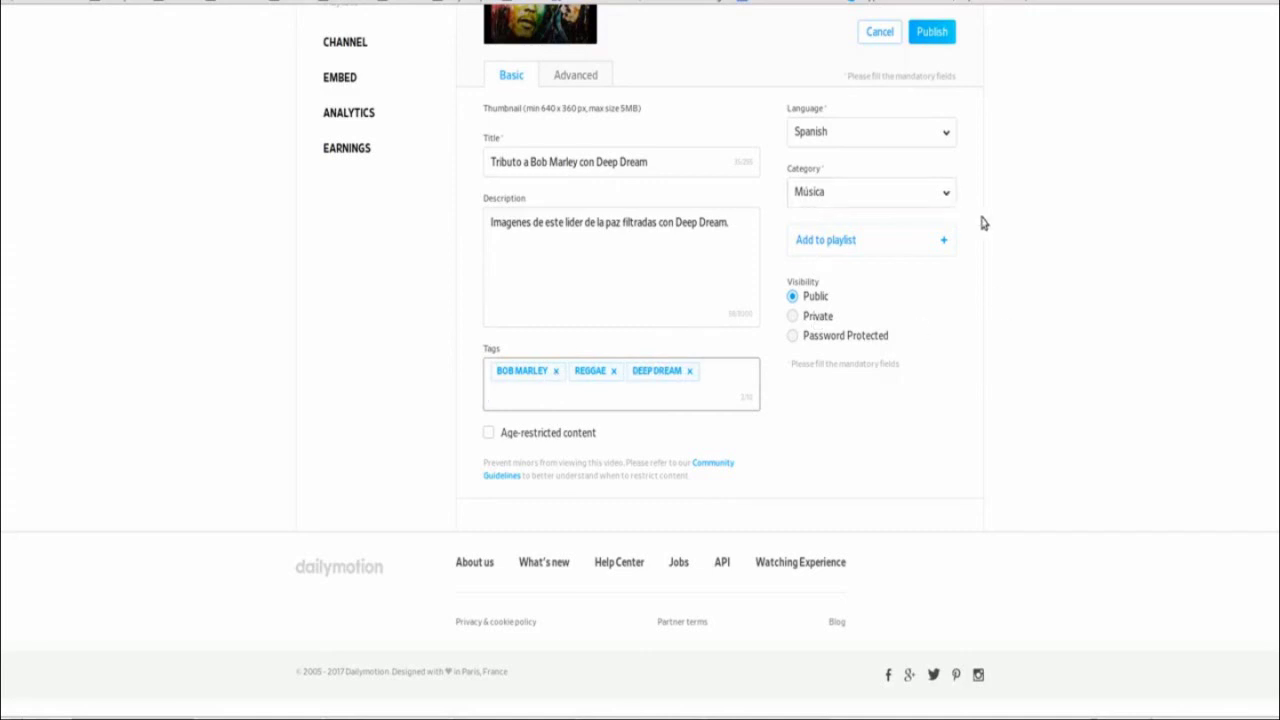
Publish the video "Tributo a Bob Marley con Deep Dream" with public visibility.
{"action": "scroll", "coordinate": [983, 223], "scroll_direction": "up", "scroll_amount": 3}
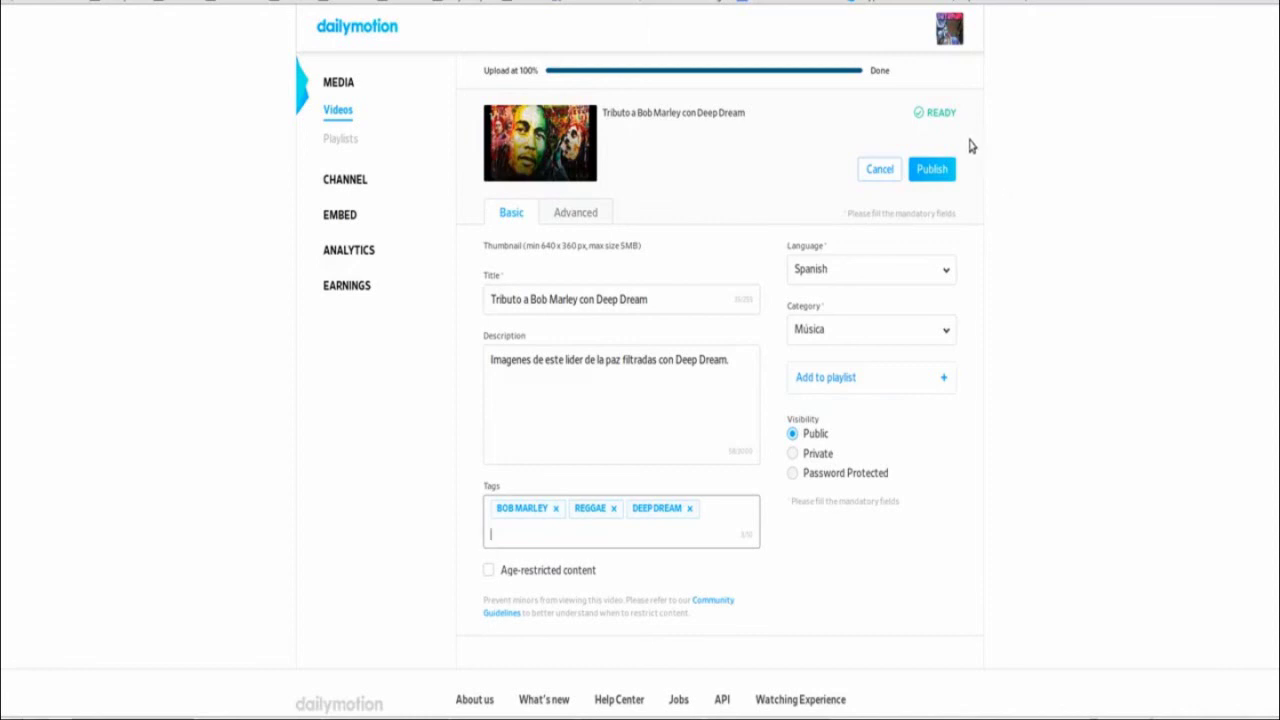
{"action": "scroll", "coordinate": [969, 146], "scroll_direction": "down", "scroll_amount": 1}
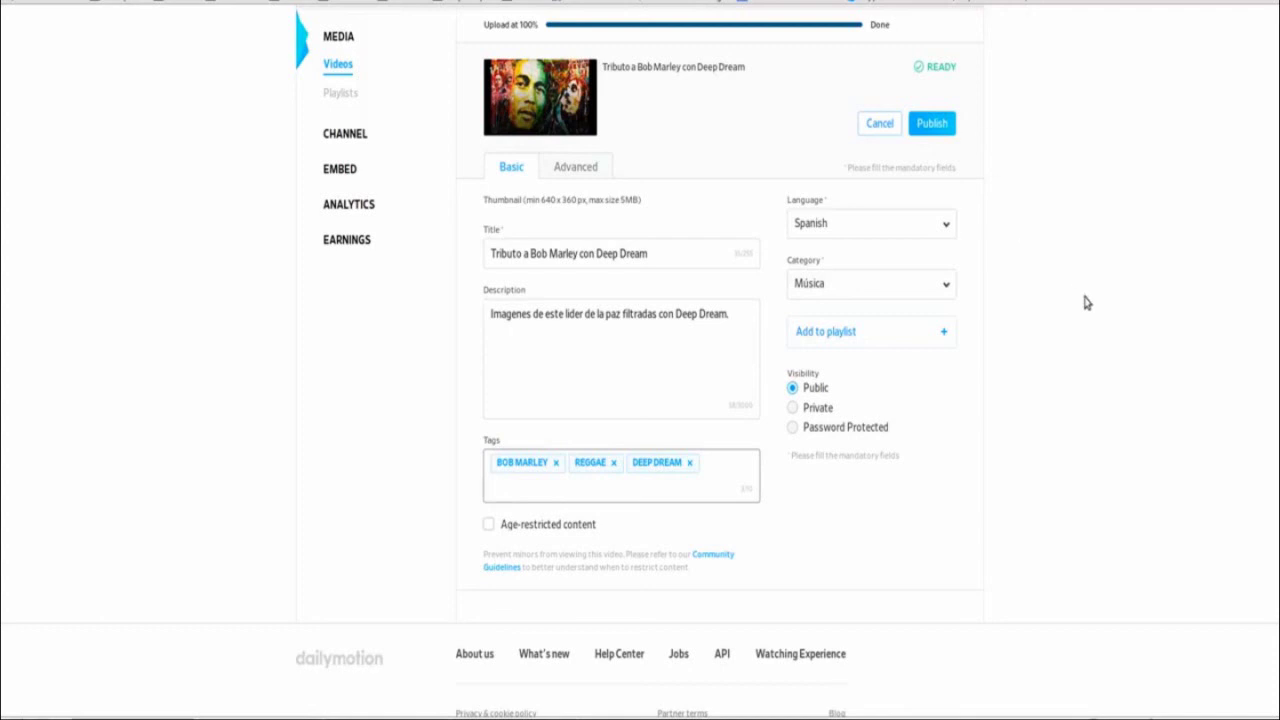
{"action": "scroll", "coordinate": [1083, 298], "scroll_direction": "up", "scroll_amount": 1}
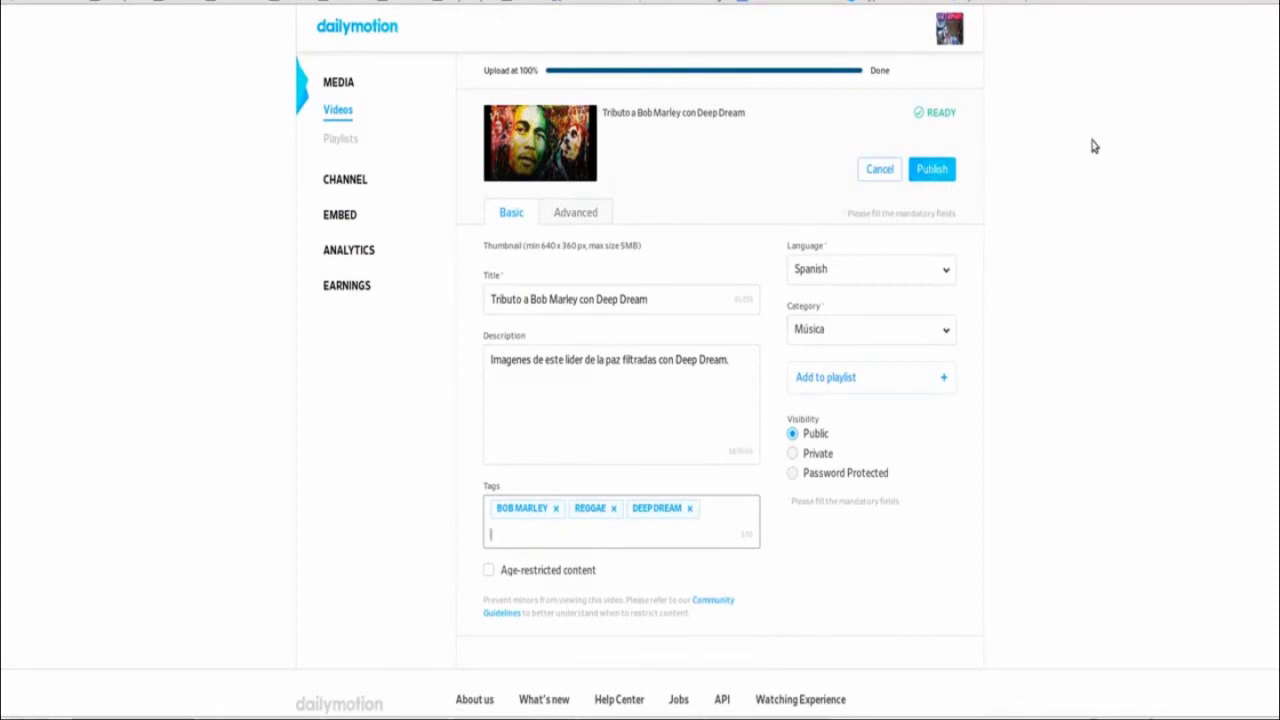
{"action": "left_click", "coordinate": [926, 172]}
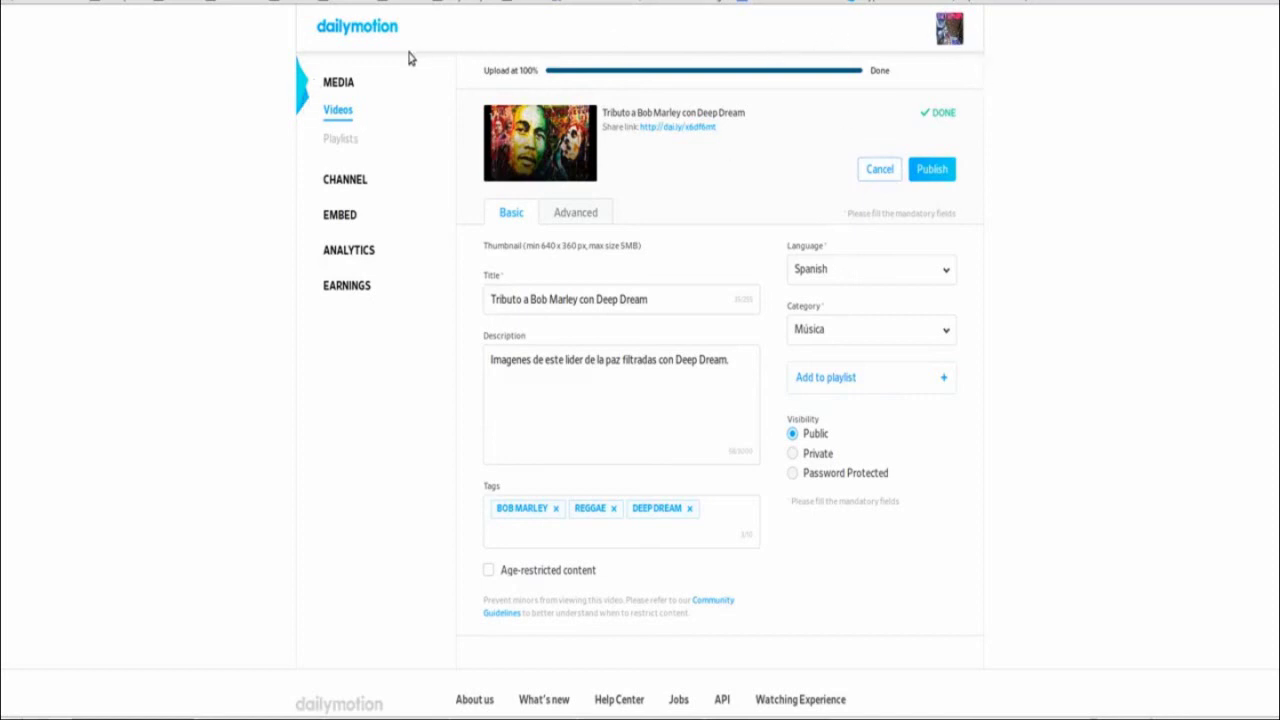
View the public page of the "Ecos del Milenio" channel and look through its videos and playlists.
{"action": "left_click", "coordinate": [344, 179]}
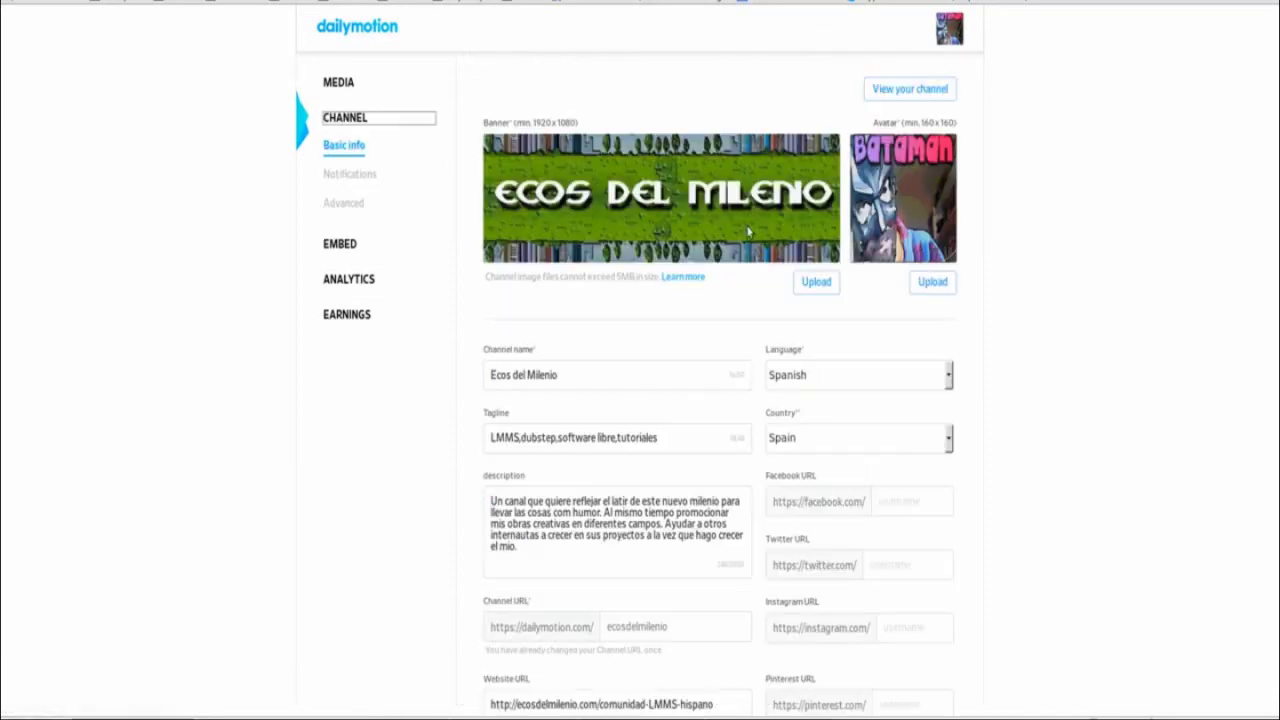
{"action": "left_click", "coordinate": [917, 89]}
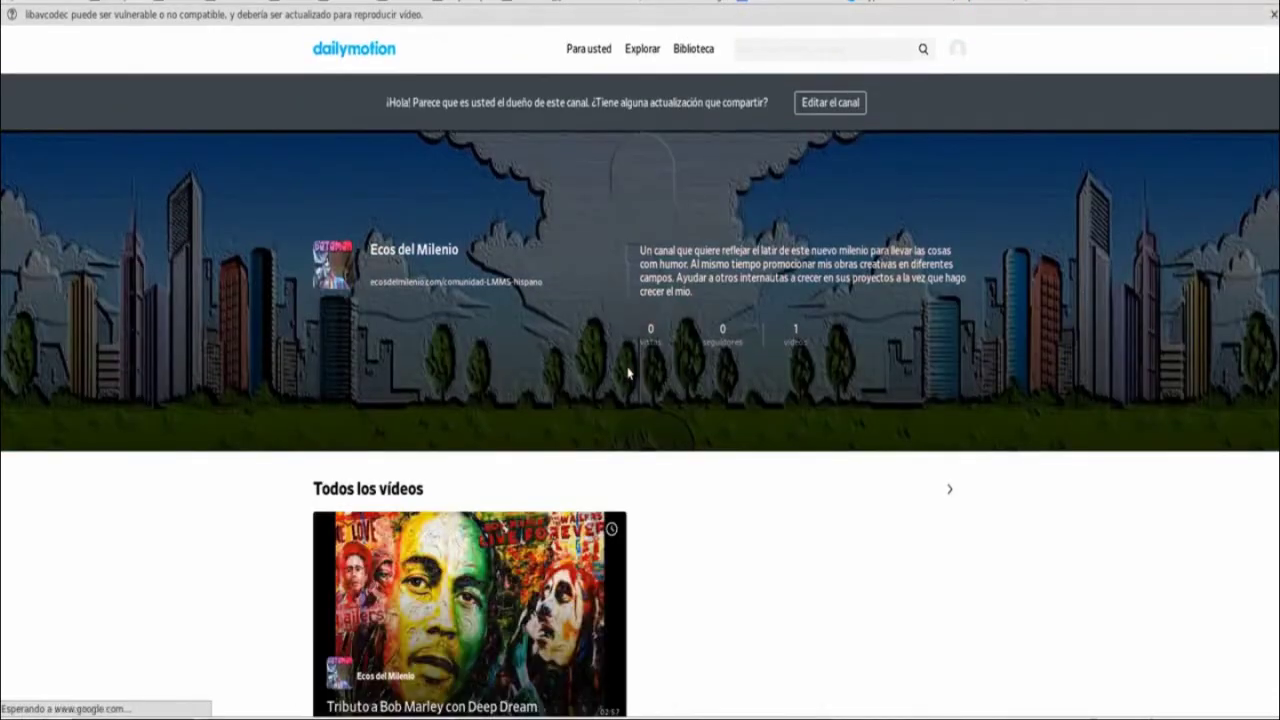
{"action": "scroll", "coordinate": [628, 373], "scroll_direction": "down", "scroll_amount": 5}
{"action": "scroll", "coordinate": [626, 358], "scroll_direction": "down", "scroll_amount": 3}
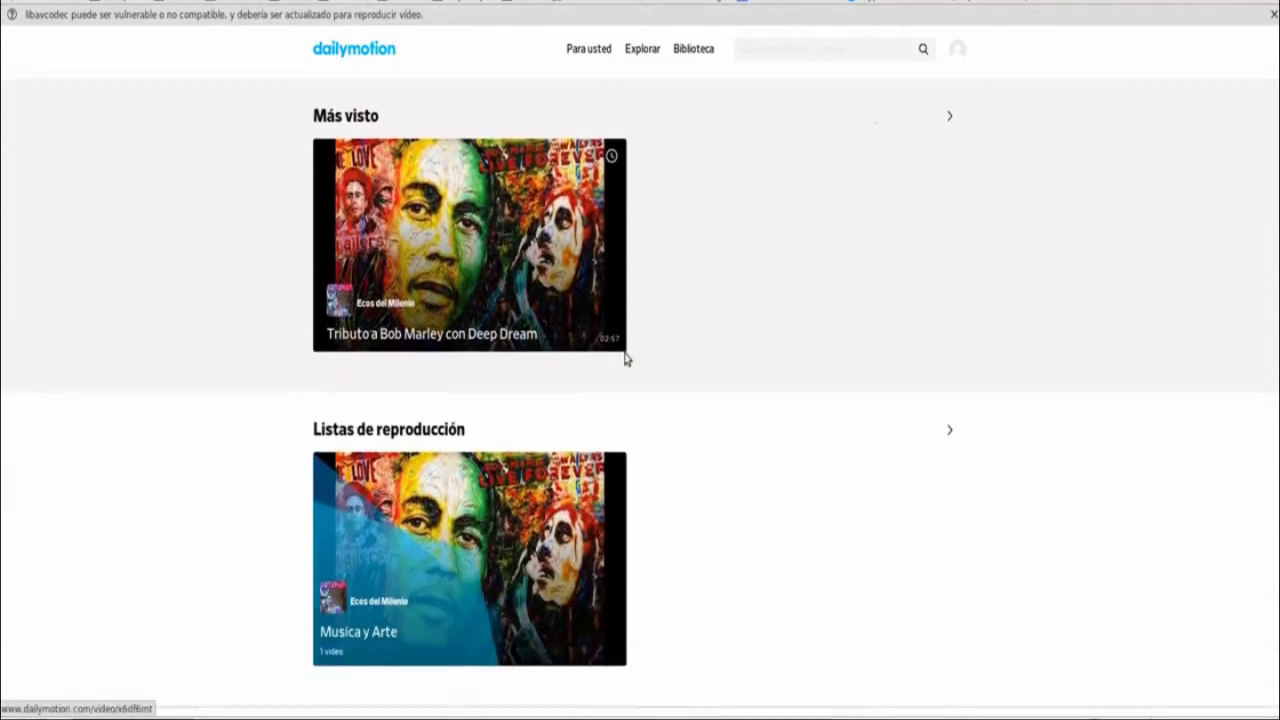
{"action": "scroll", "coordinate": [626, 358], "scroll_direction": "up", "scroll_amount": 8}
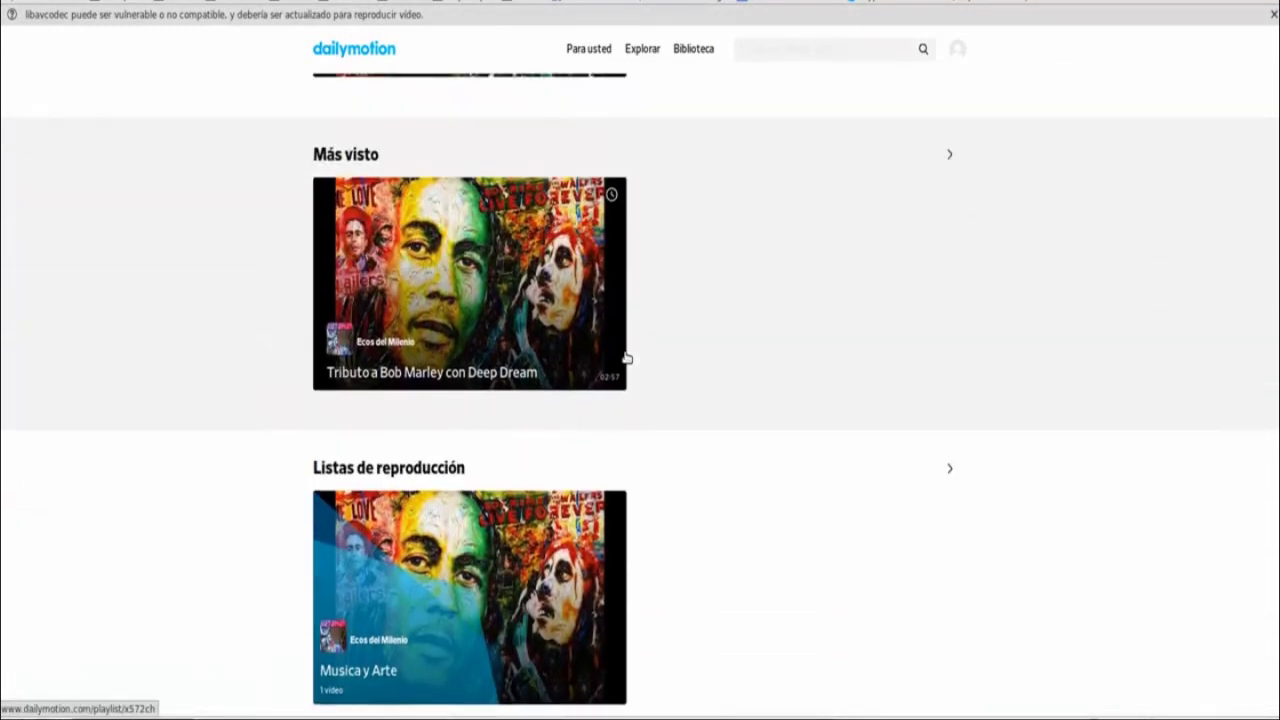
{"action": "scroll", "coordinate": [628, 355], "scroll_direction": "up", "scroll_amount": 1}
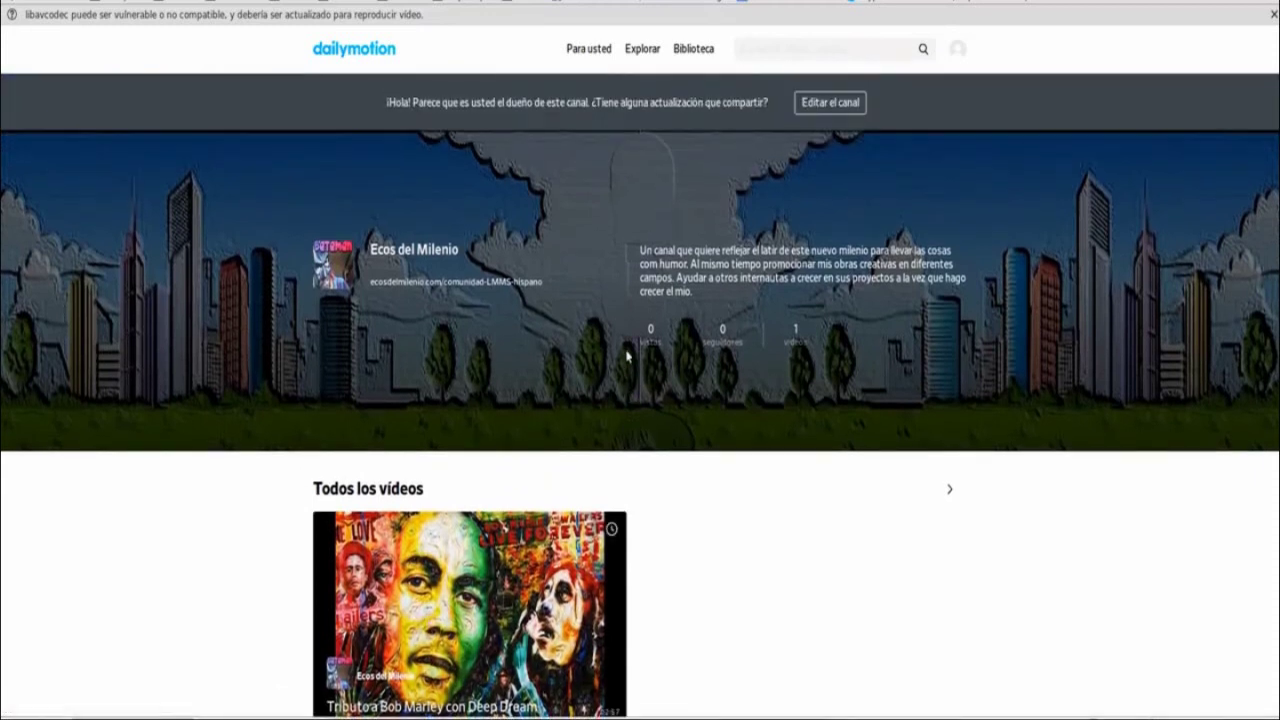